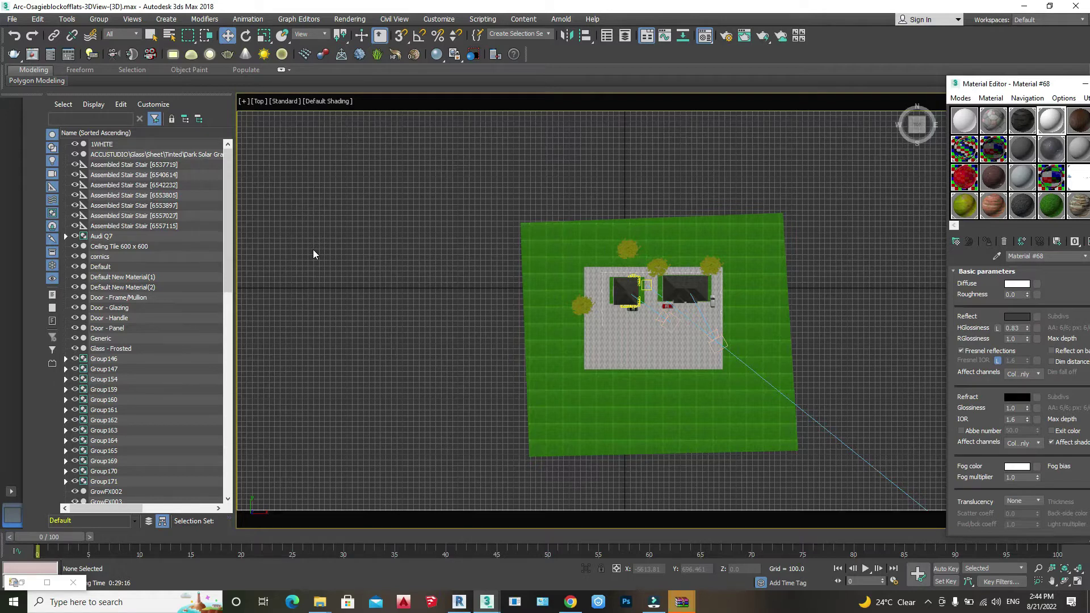
Step: Float the docked Material Editor over the viewport so the Modify panel shows again
scroll(437, 229, down, 4)
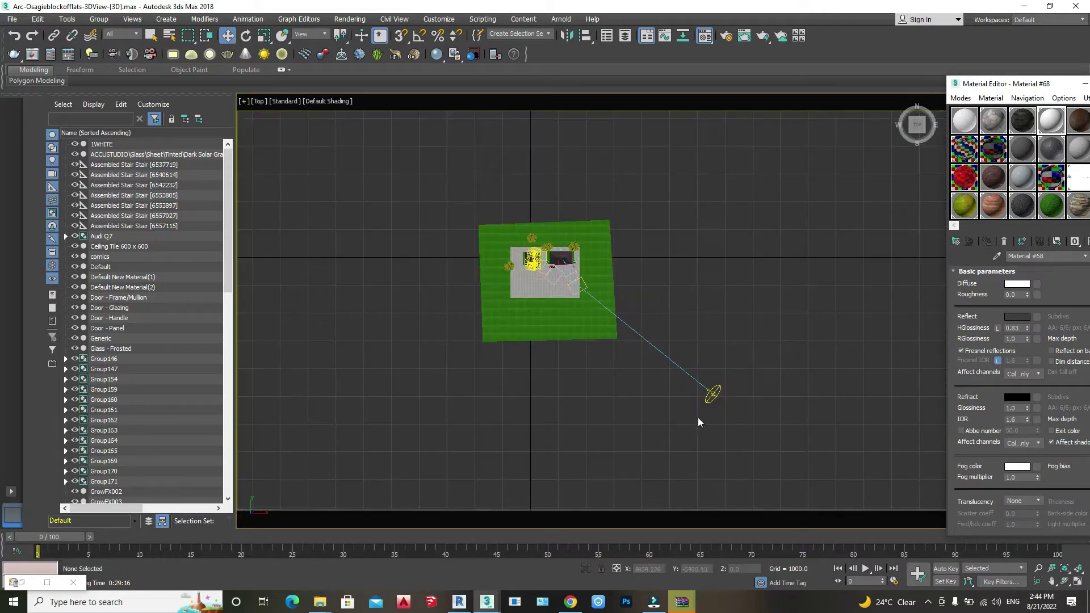
scroll(707, 415, up, 2)
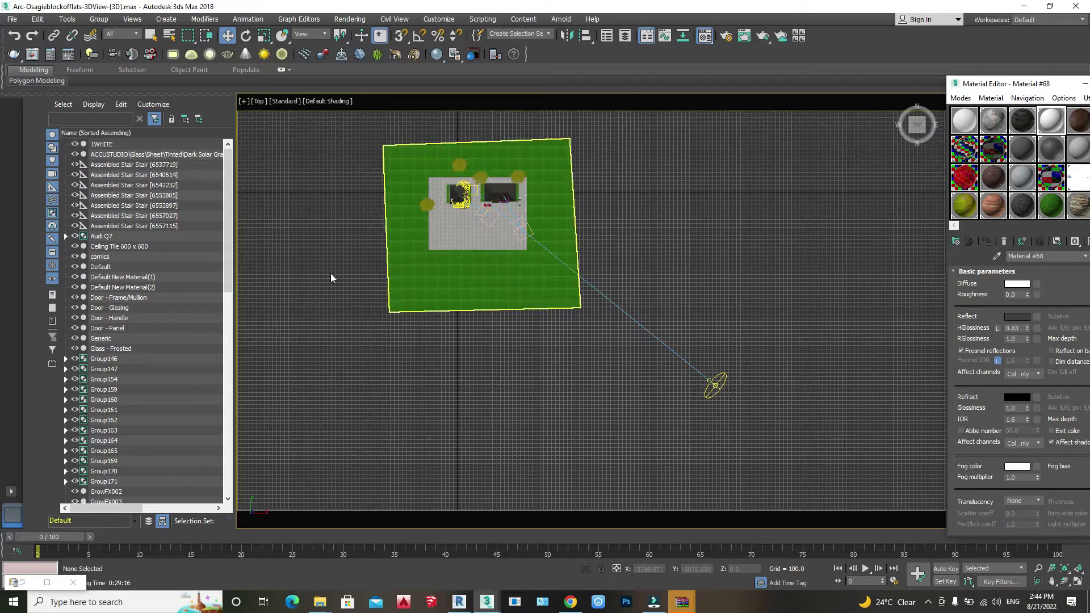
drag(1062, 88, 861, 74)
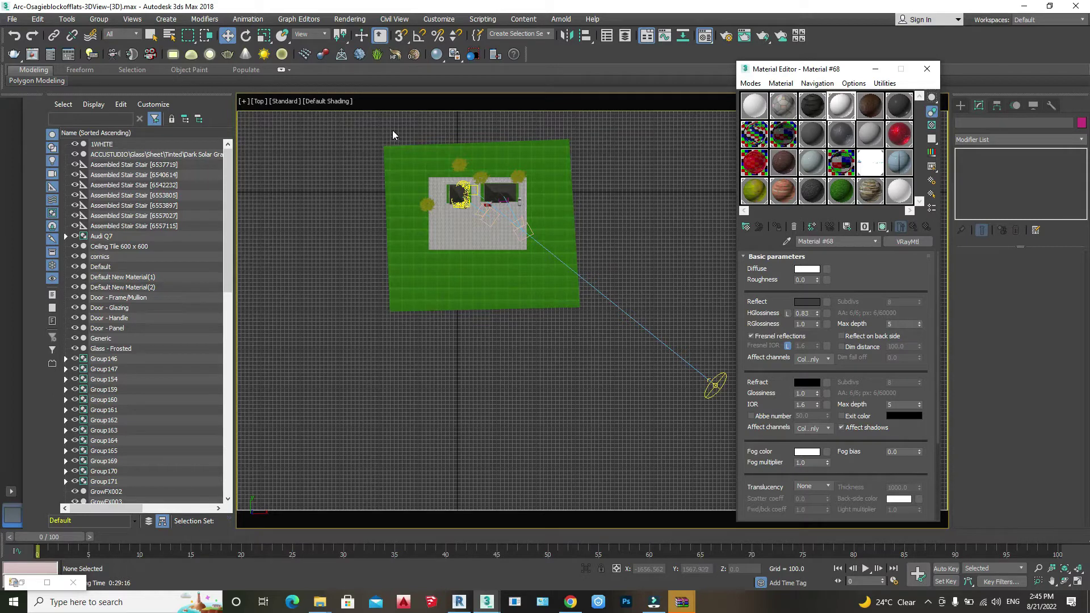
Step: Select VRaySun001 in the Front view and drag it lower, flattening its line
click(715, 386)
key(c)
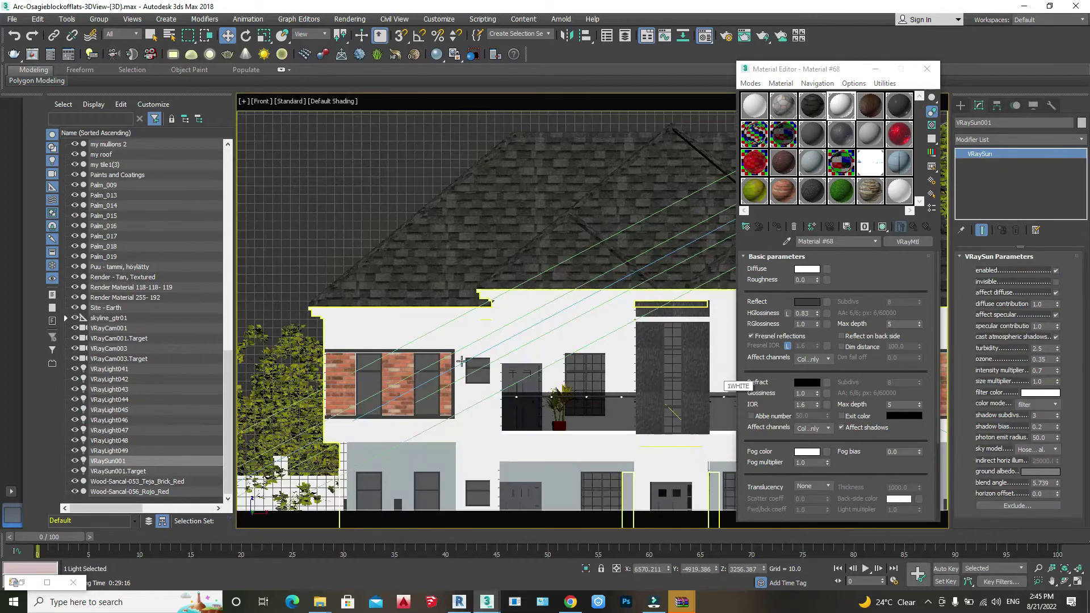
key(f)
scroll(367, 349, down, 2)
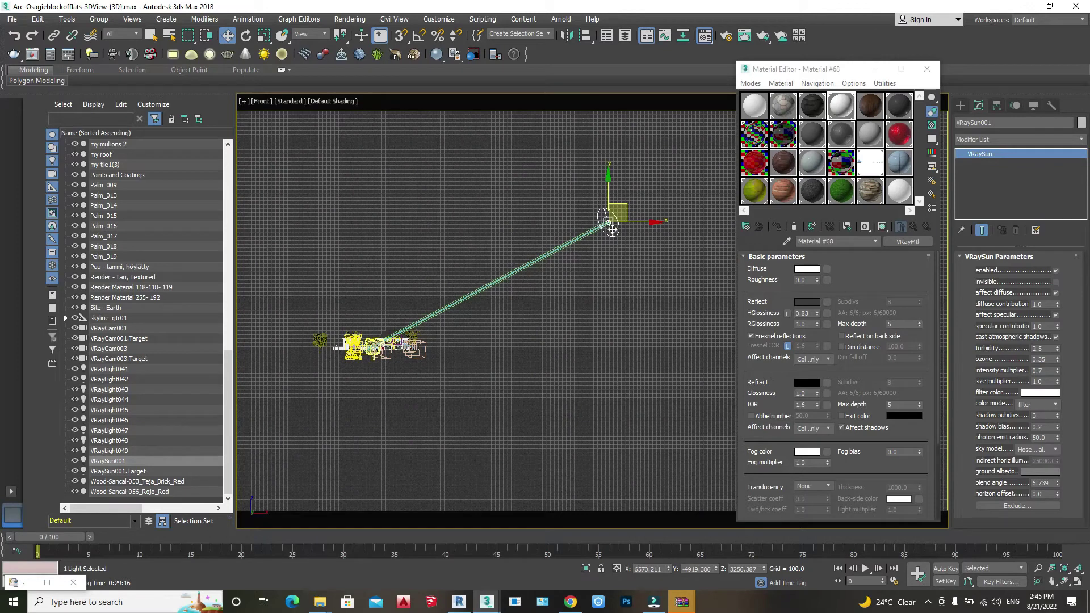
scroll(611, 229, up, 2)
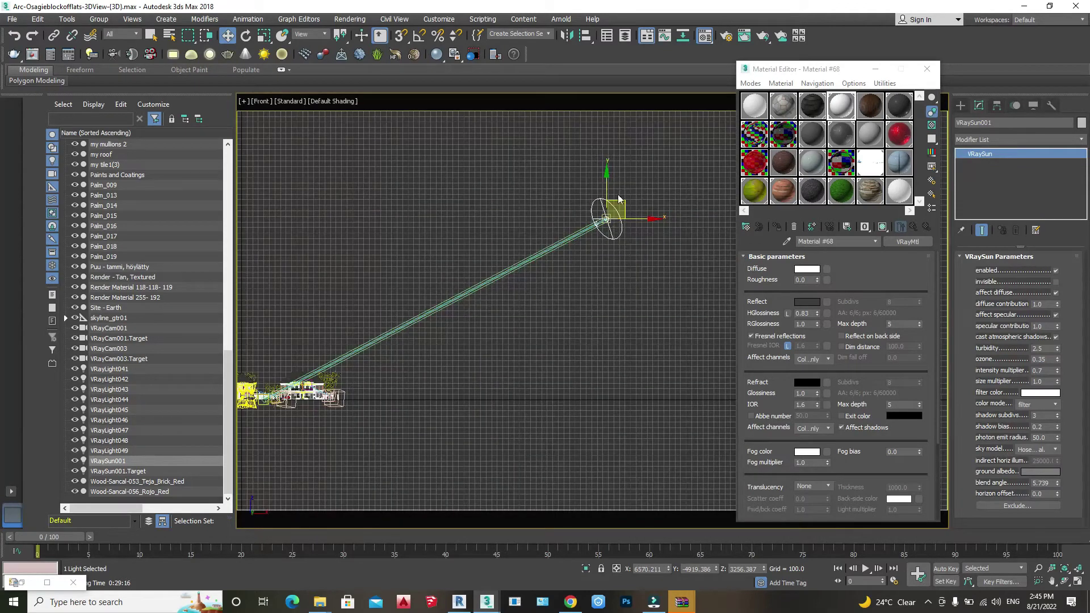
drag(606, 174, 598, 339)
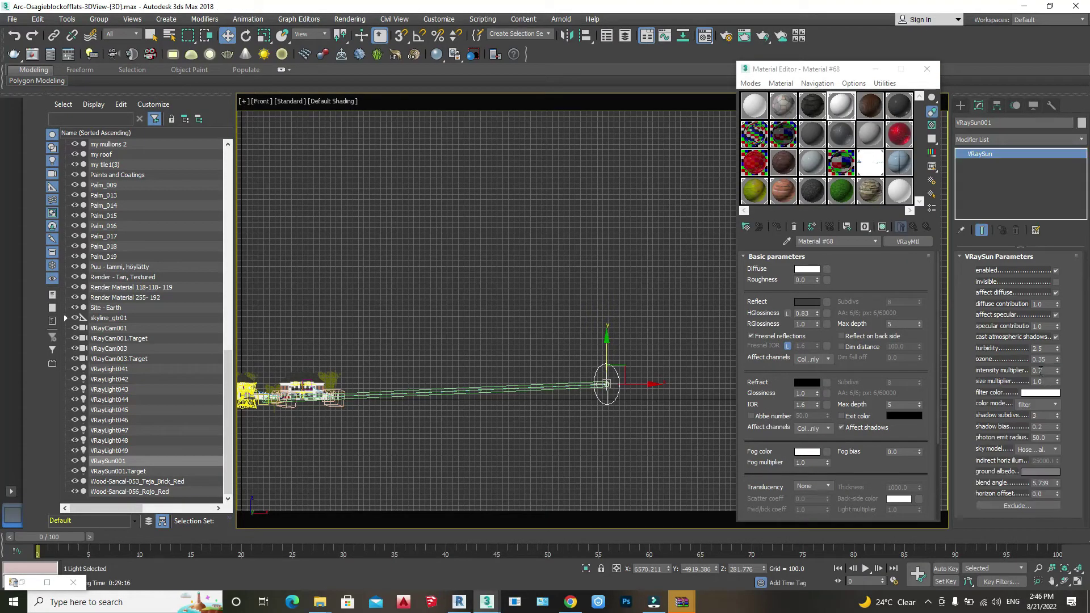
Step: Review the sun's 0.7 intensity multiplier and raise the sun high above the house
double_click(1040, 370)
double_click(1046, 371)
click(1046, 371)
double_click(1041, 371)
drag(625, 373, 605, 228)
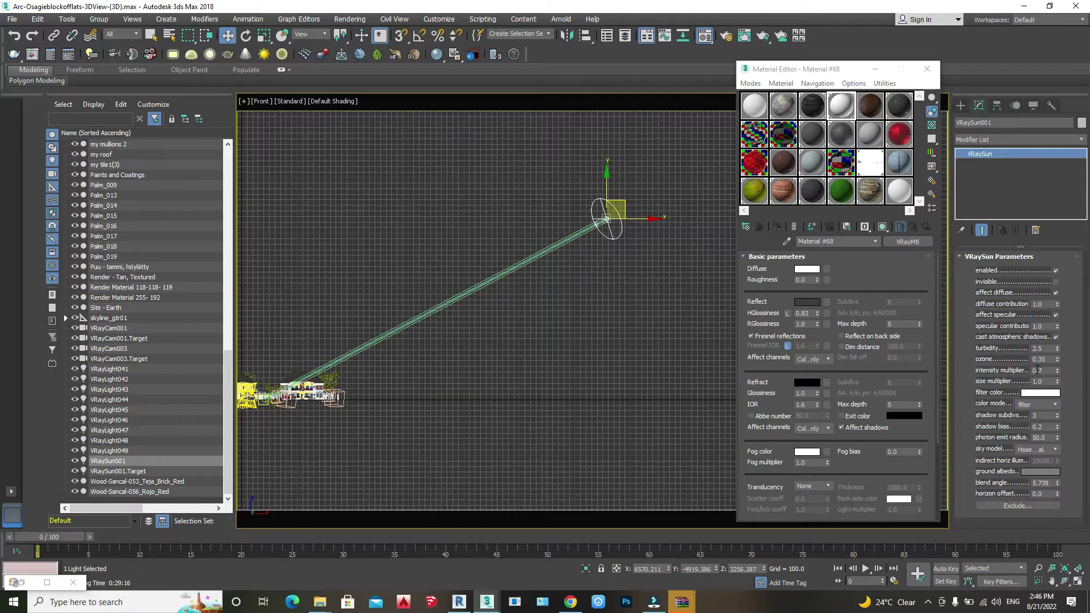
Step: Deselect the sun and show the Top view as wireframe
click(523, 343)
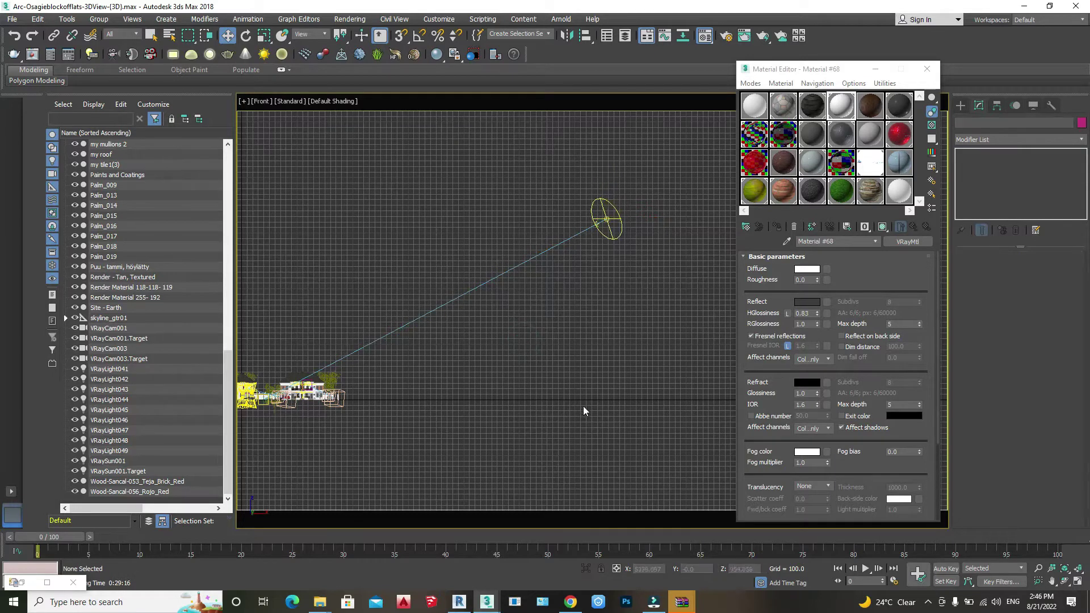
scroll(582, 404, down, 3)
scroll(414, 406, up, 2)
scroll(438, 394, up, 3)
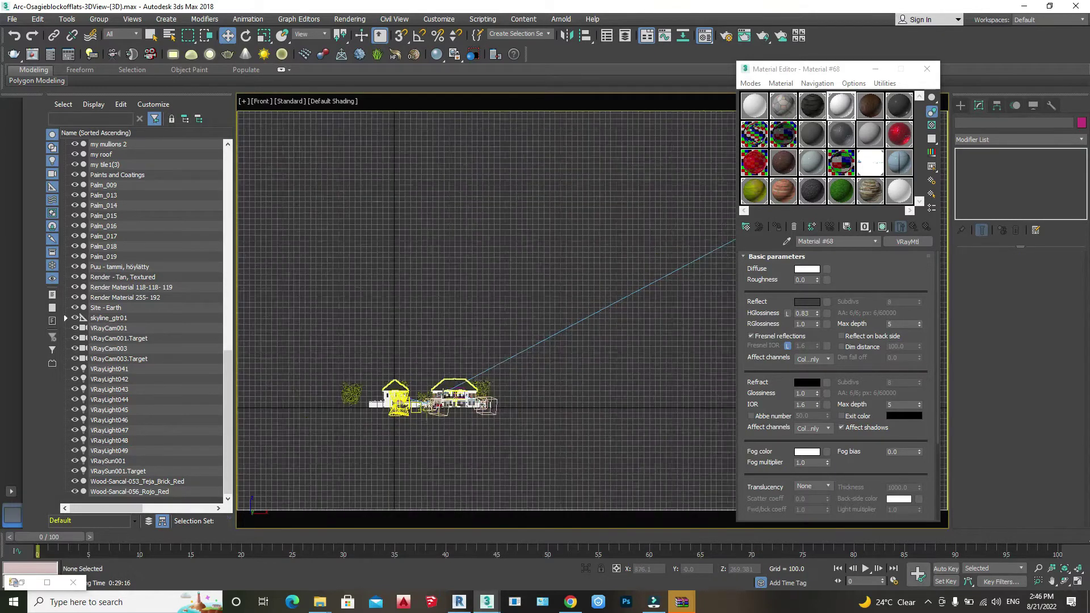
key(t)
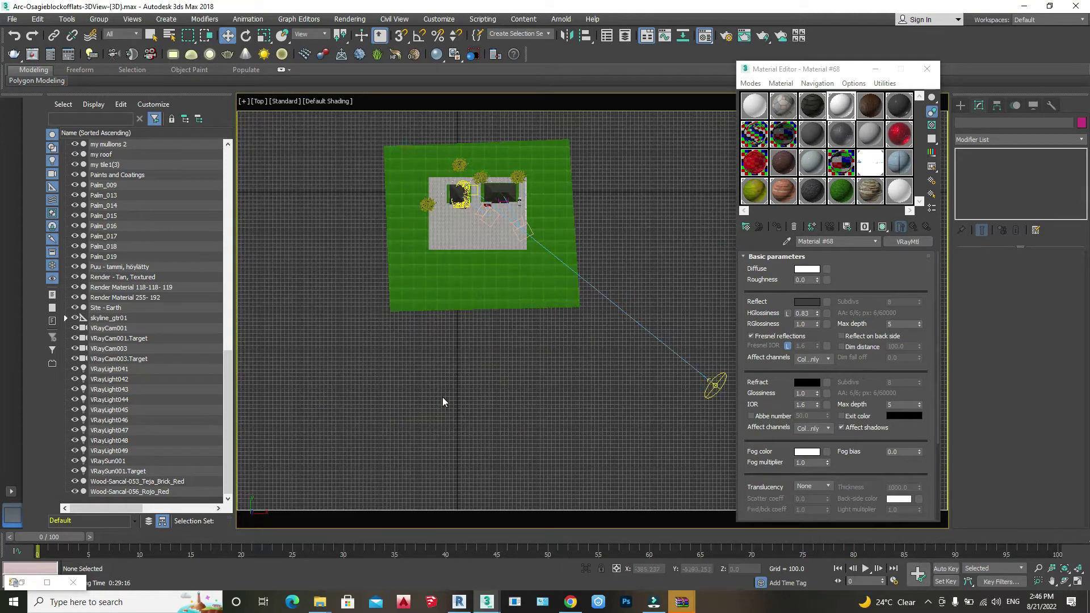
click(321, 101)
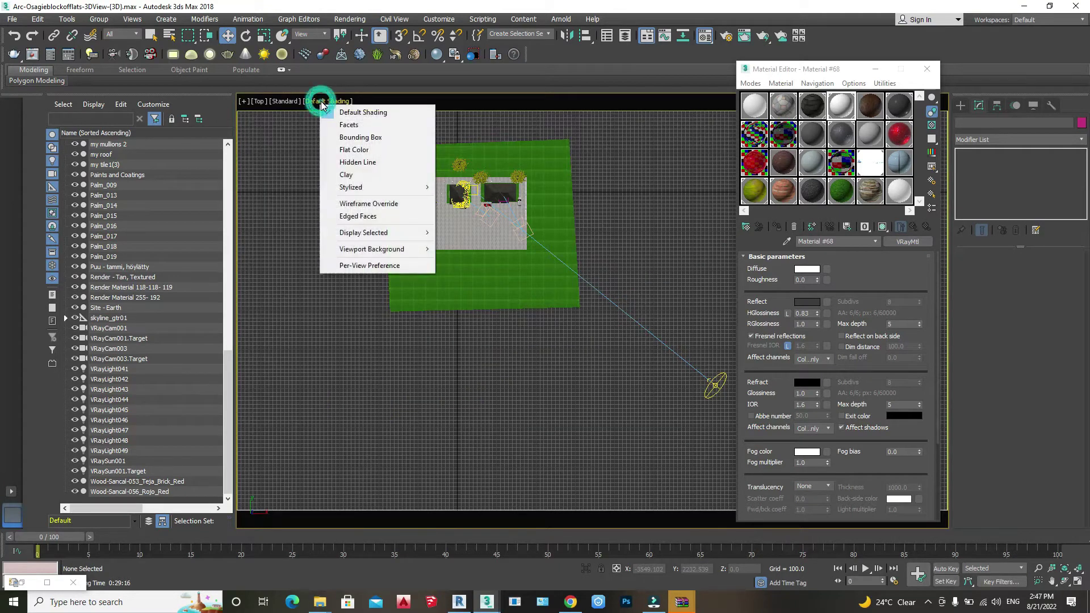
click(353, 206)
Step: Zoom and pan onto the house plan, then minimize the Material Editor
scroll(499, 196, up, 5)
middle_drag(463, 265, 458, 291)
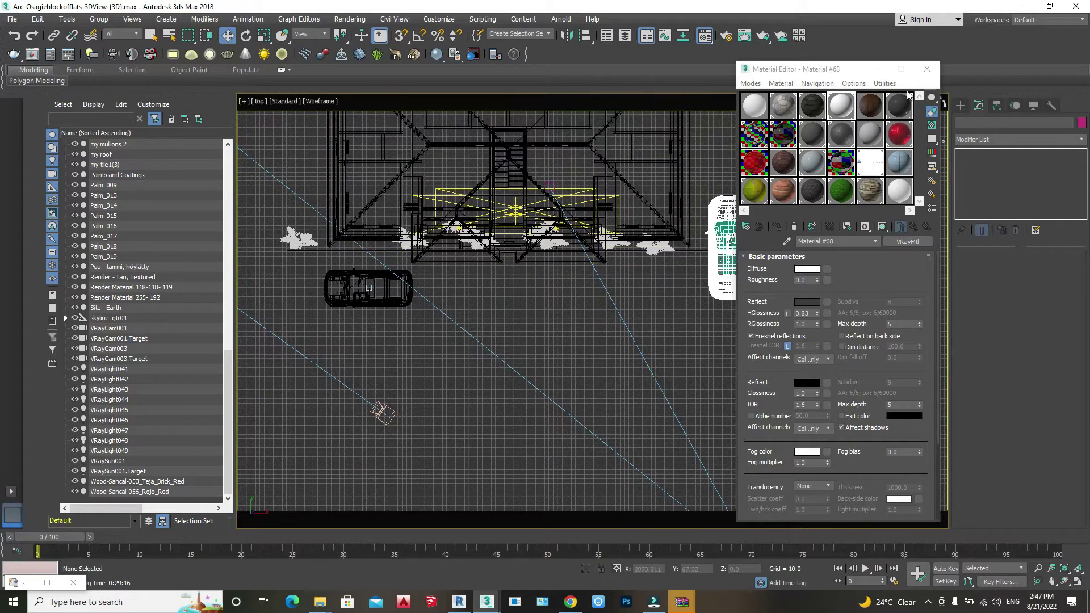
click(876, 69)
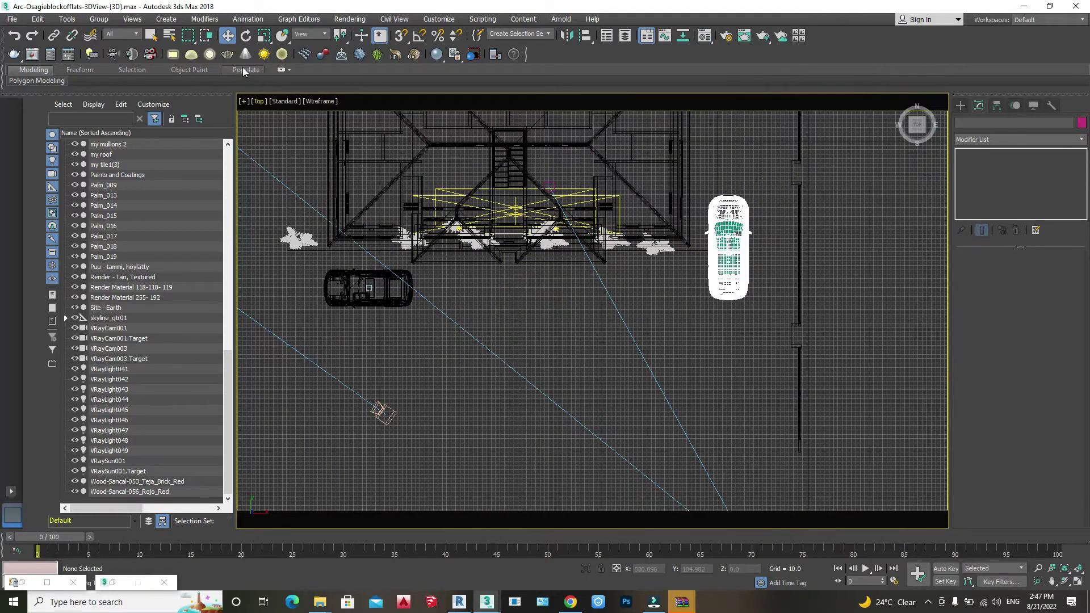
Step: Minimize 3ds Max, dismiss the Outlook and WinRAR errors, and bring Chrome forward
click(1022, 10)
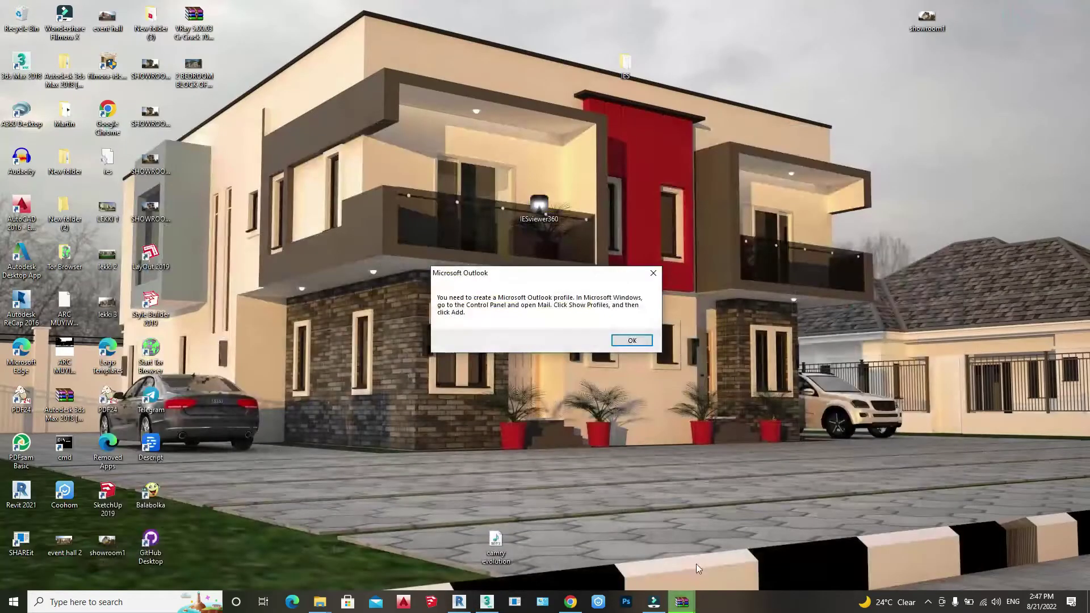
click(653, 273)
click(683, 600)
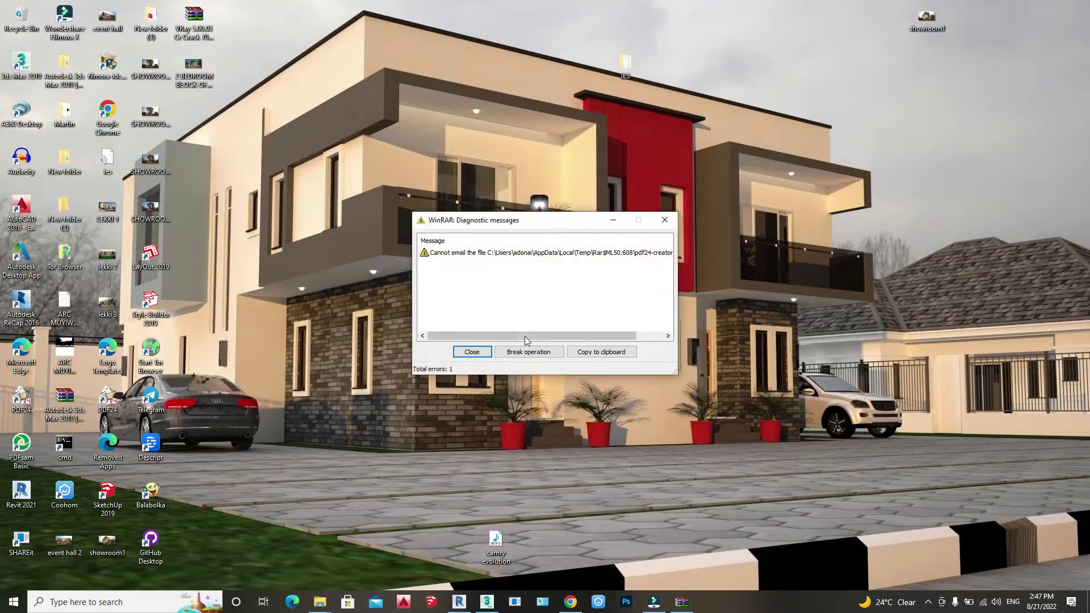
click(665, 219)
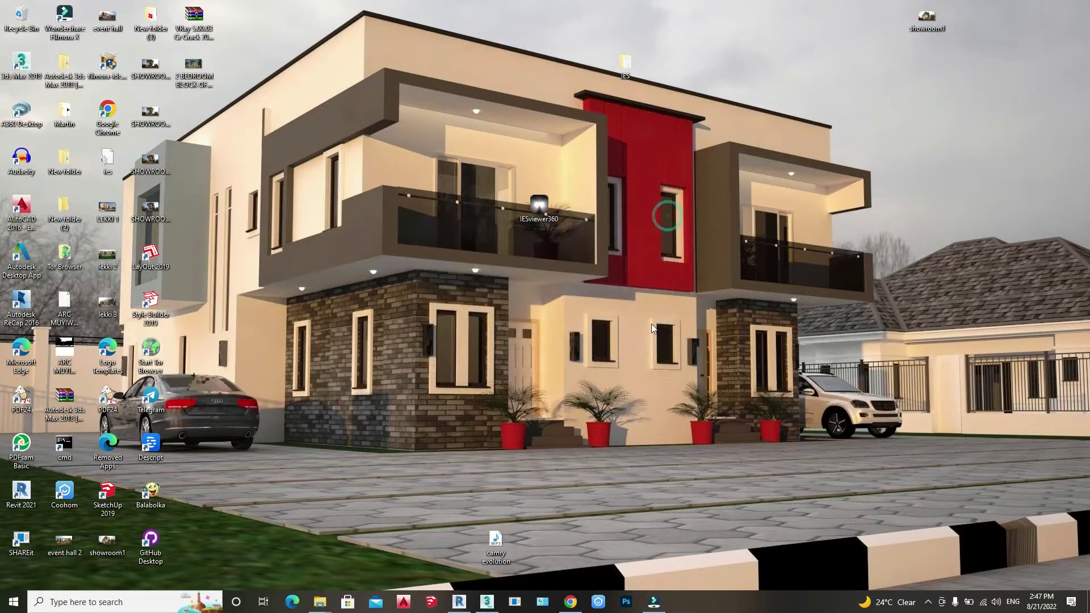
mouse_move(566, 604)
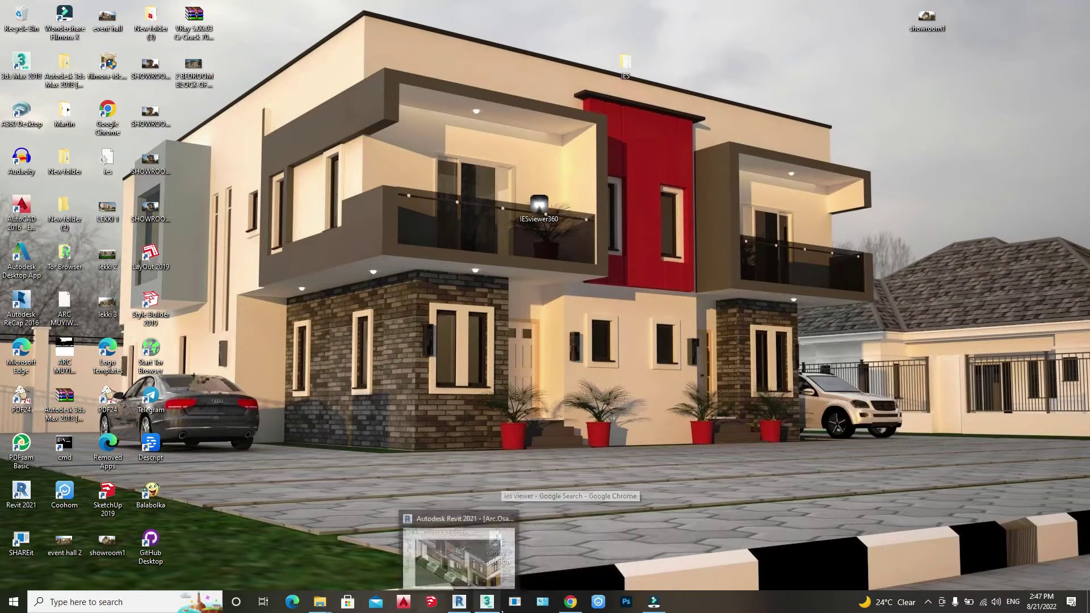
click(571, 602)
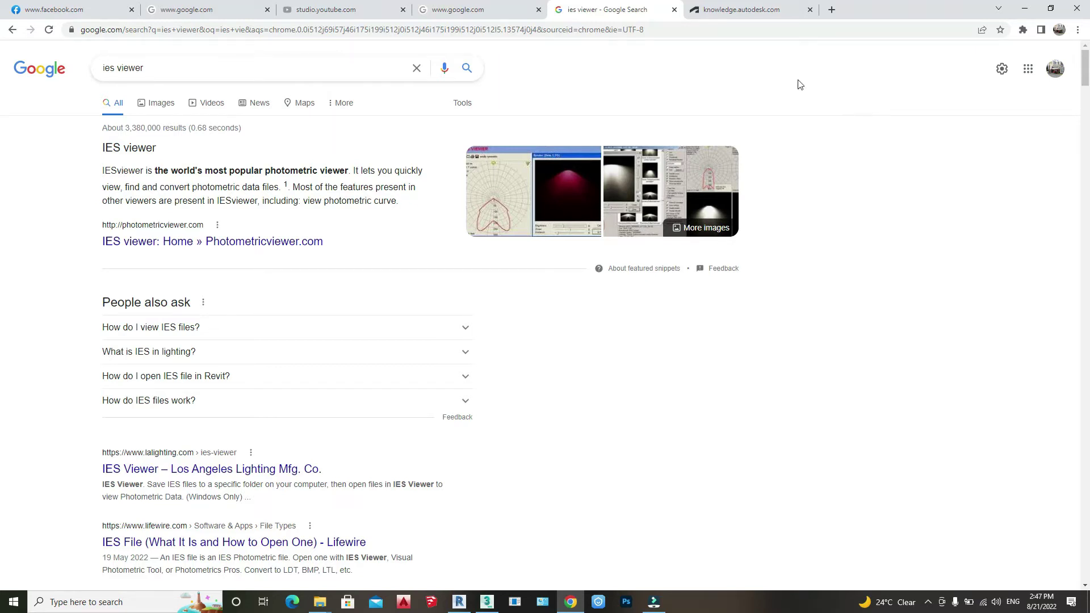
Step: Highlight the 'ies viewer' query in Google's search box, then minimize Chrome
drag(154, 69, 95, 70)
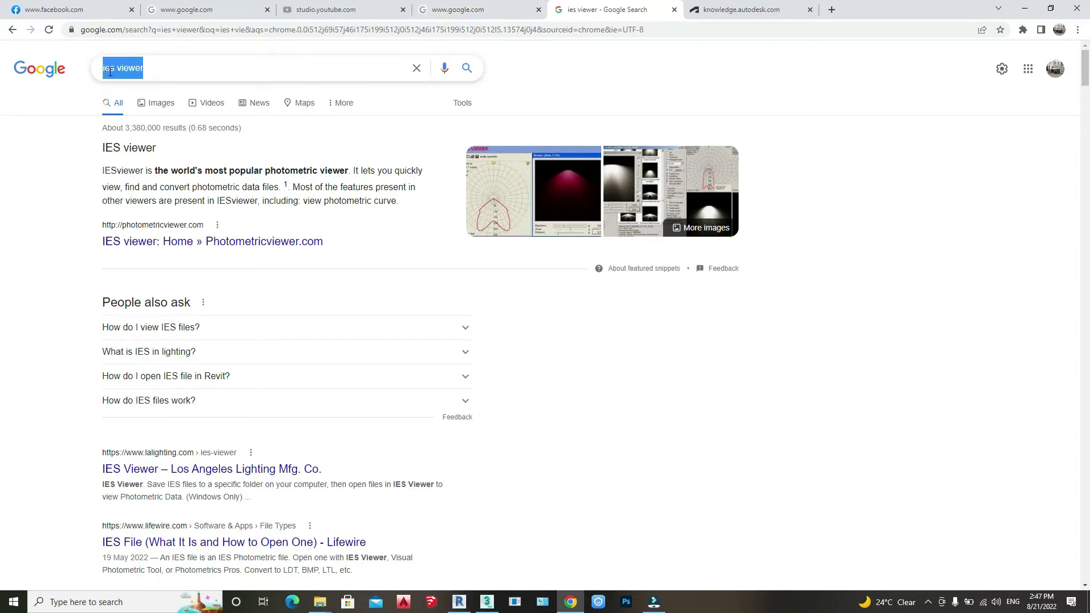
click(147, 70)
click(163, 67)
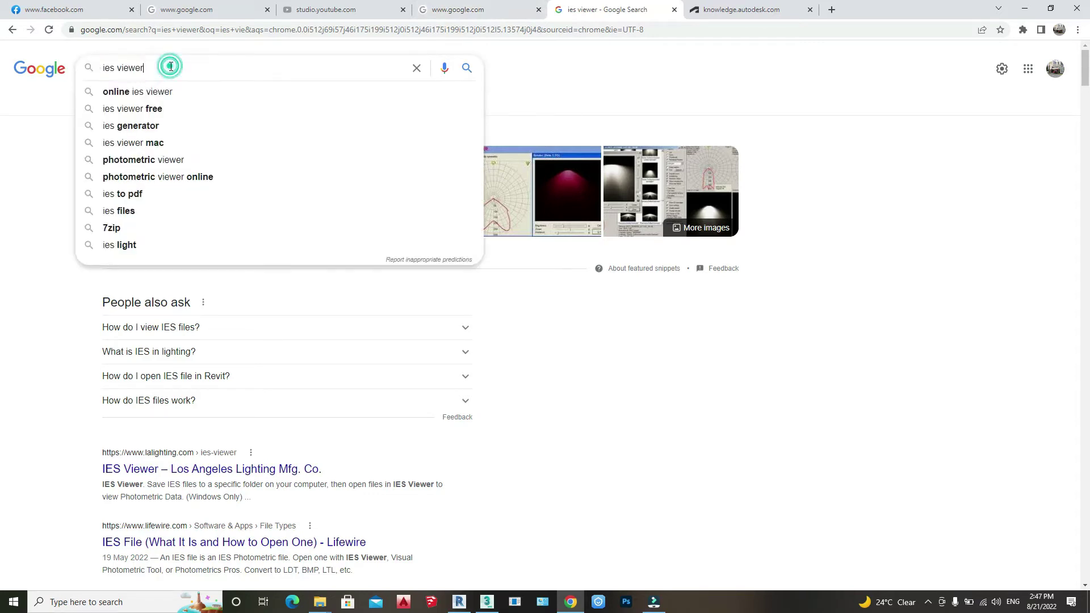
drag(159, 68, 108, 73)
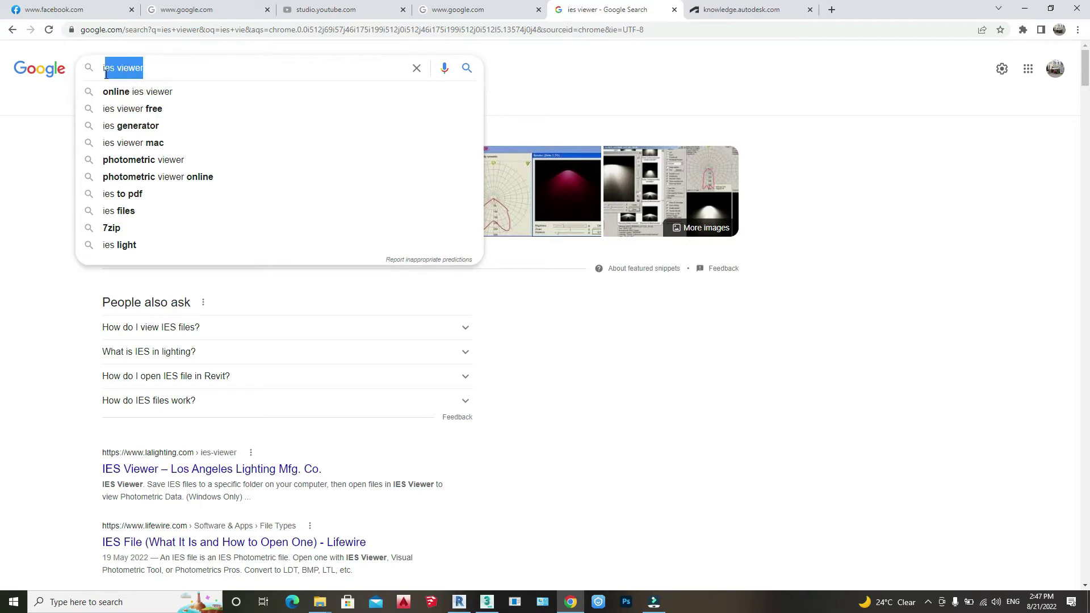
click(146, 70)
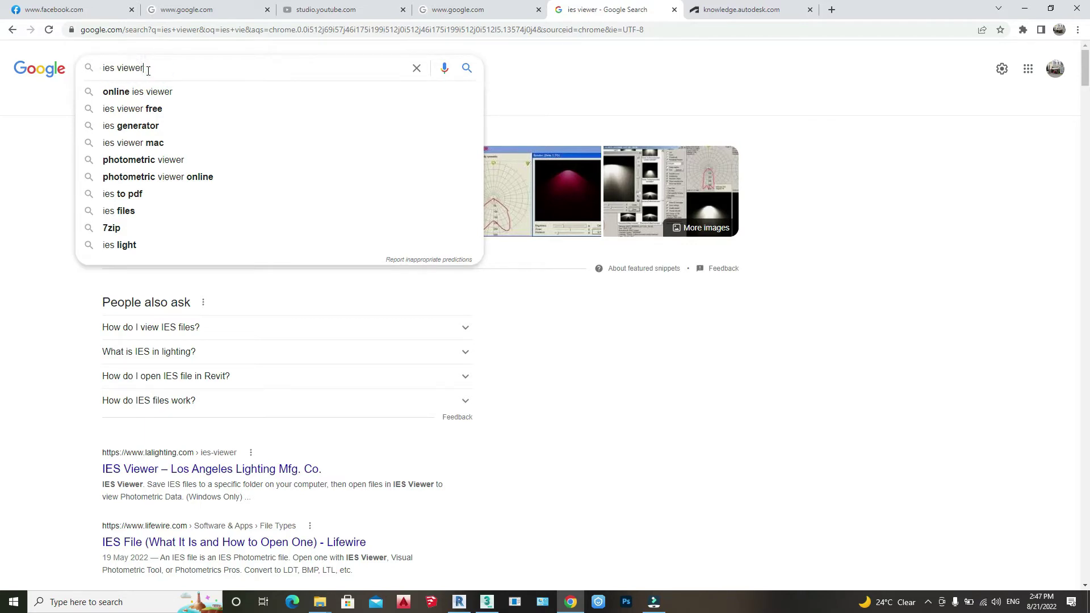
drag(147, 69, 100, 72)
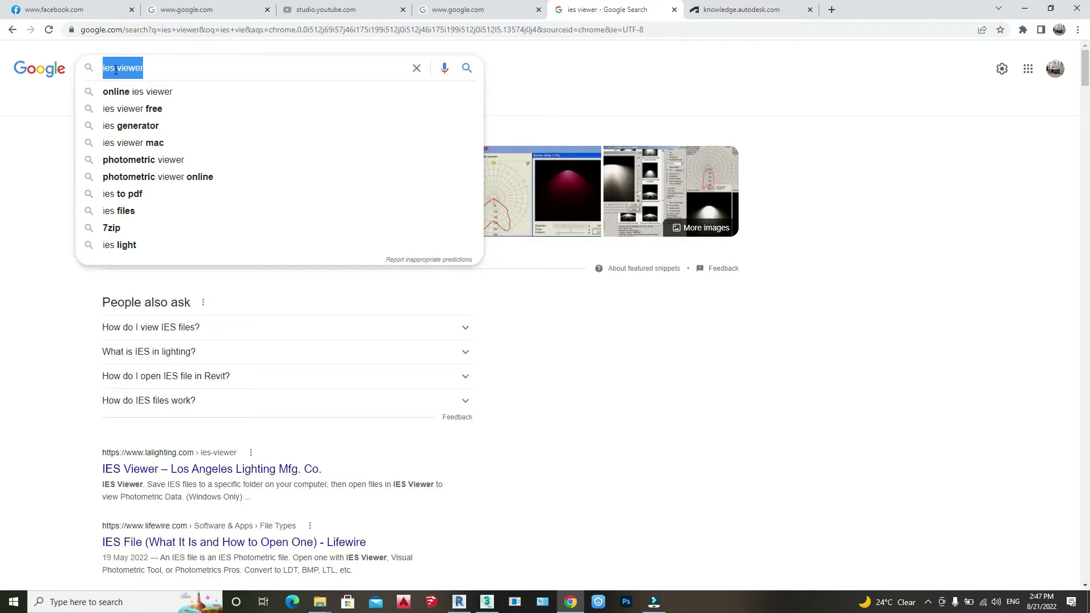
click(34, 296)
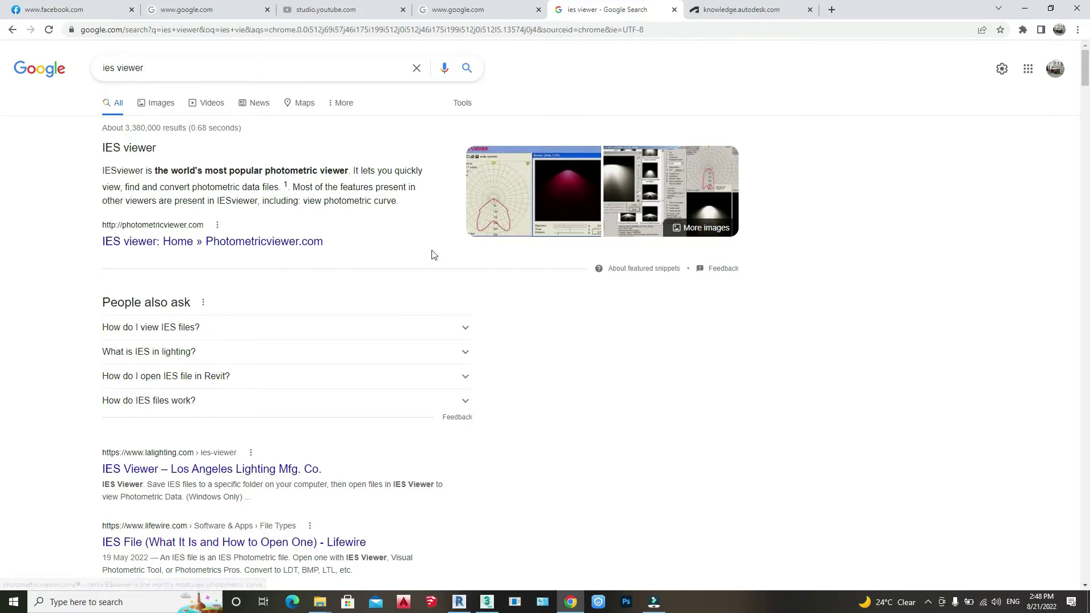
click(1025, 8)
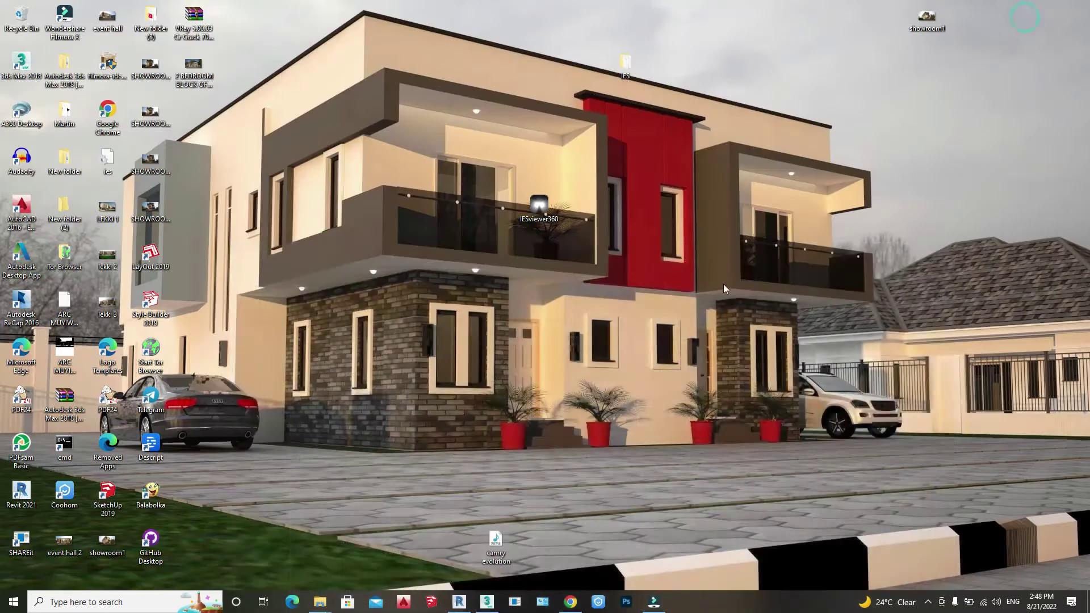
Step: Launch IESviewer360 from the desktop and minimize its window
double_click(537, 208)
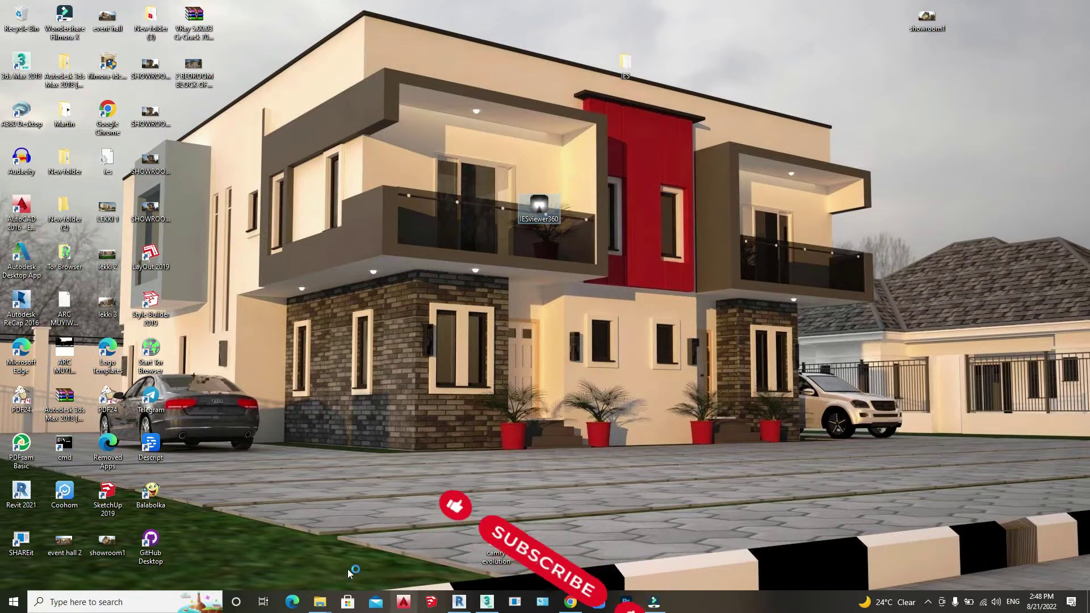
mouse_move(316, 606)
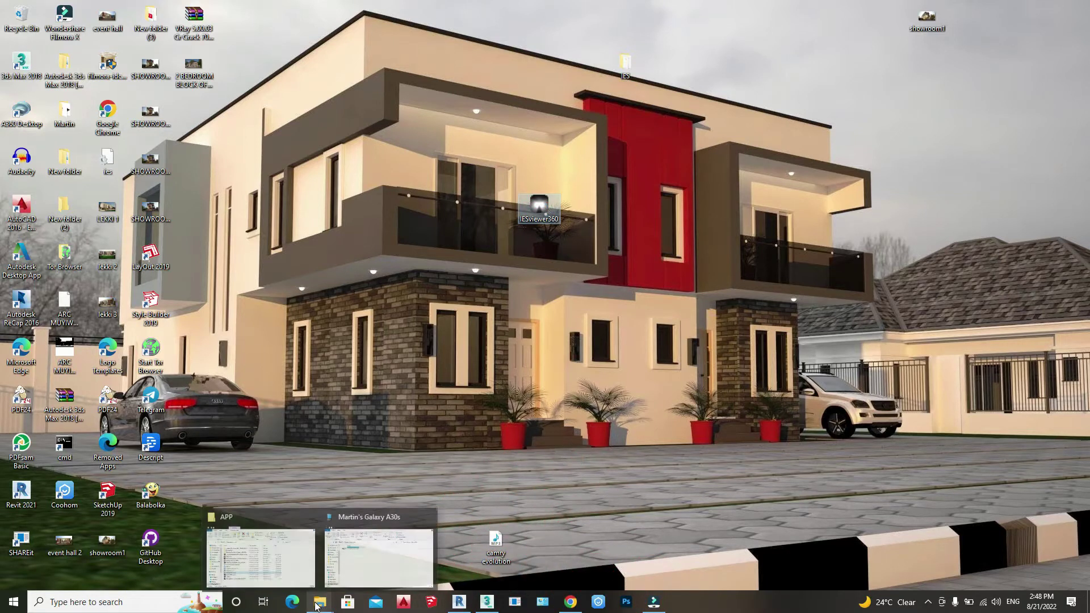
mouse_move(570, 606)
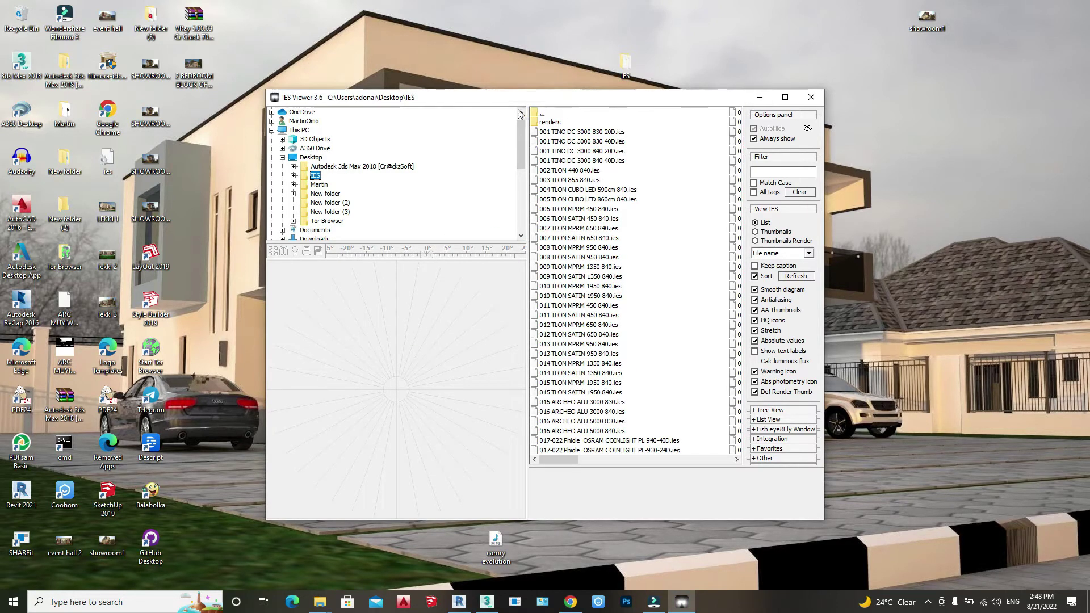
click(760, 97)
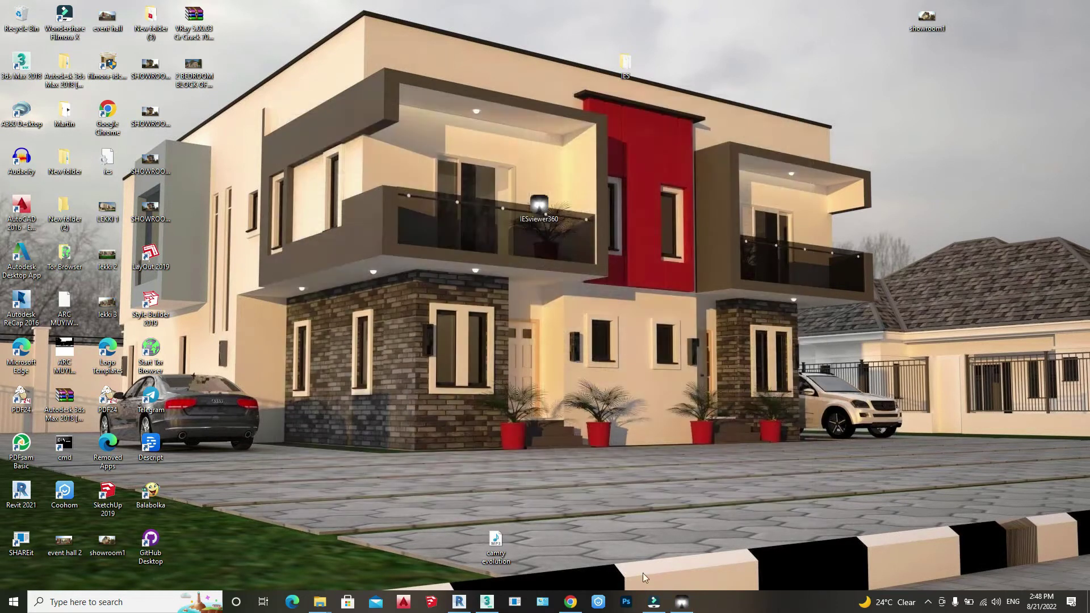
Step: Search 'ies light pack 3d download' in a new Chrome tab, then minimize the browser
click(570, 602)
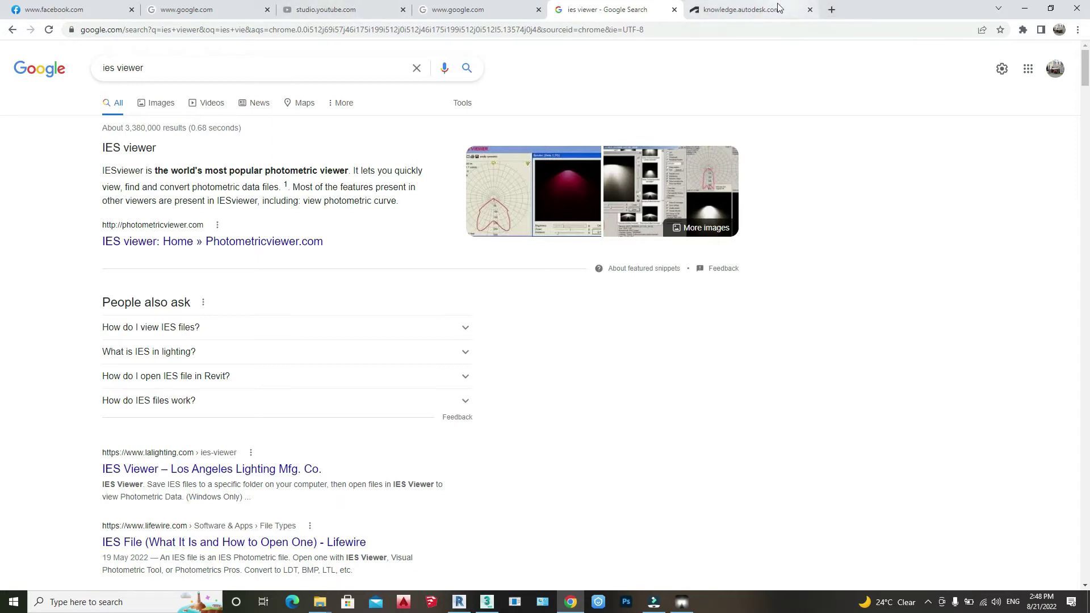
click(831, 11)
click(241, 24)
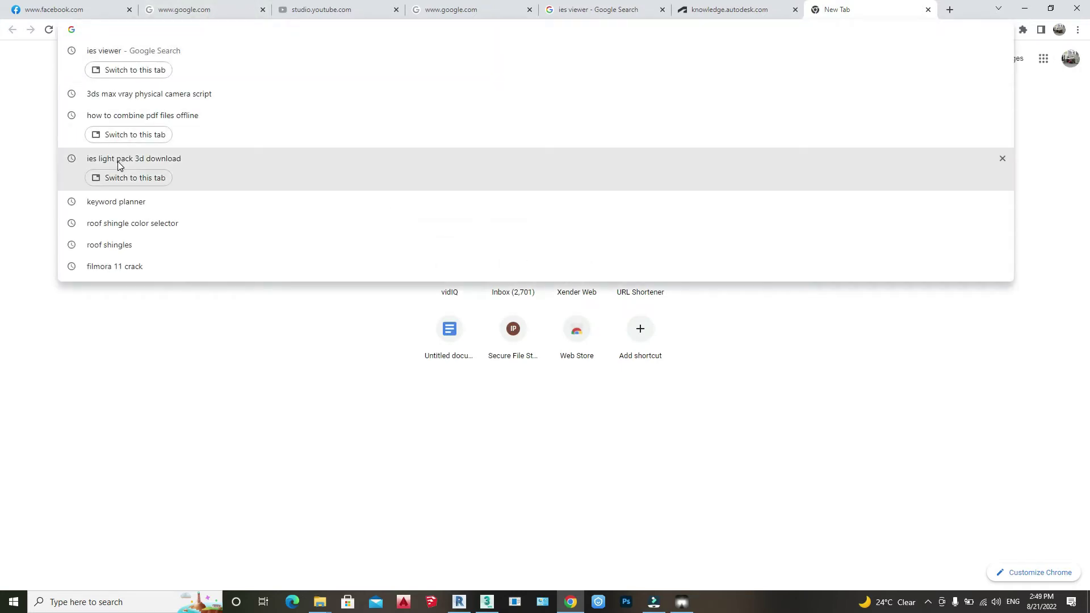
click(117, 161)
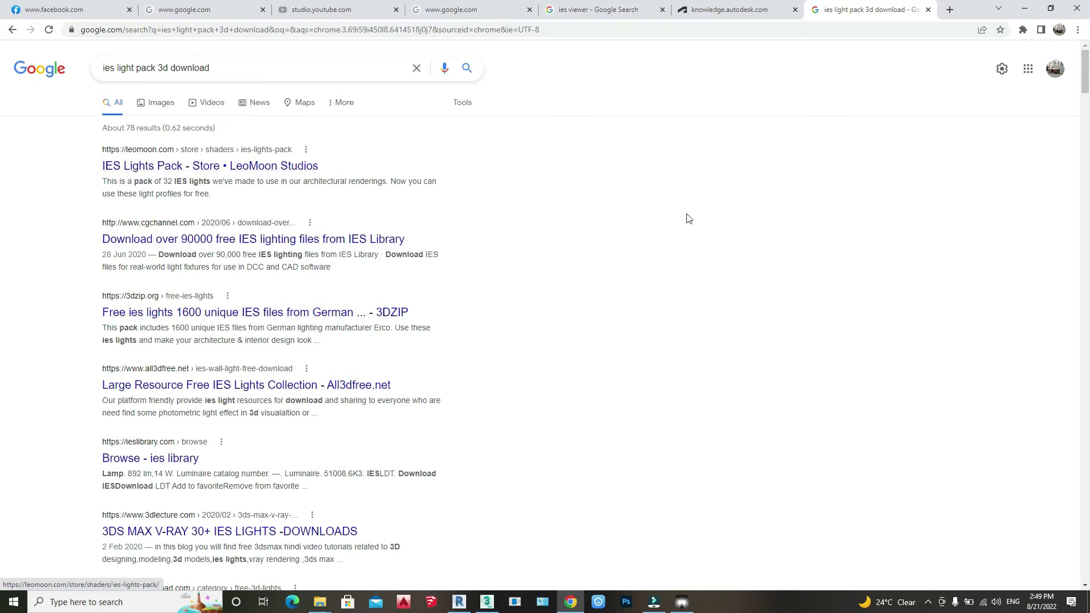
click(1027, 9)
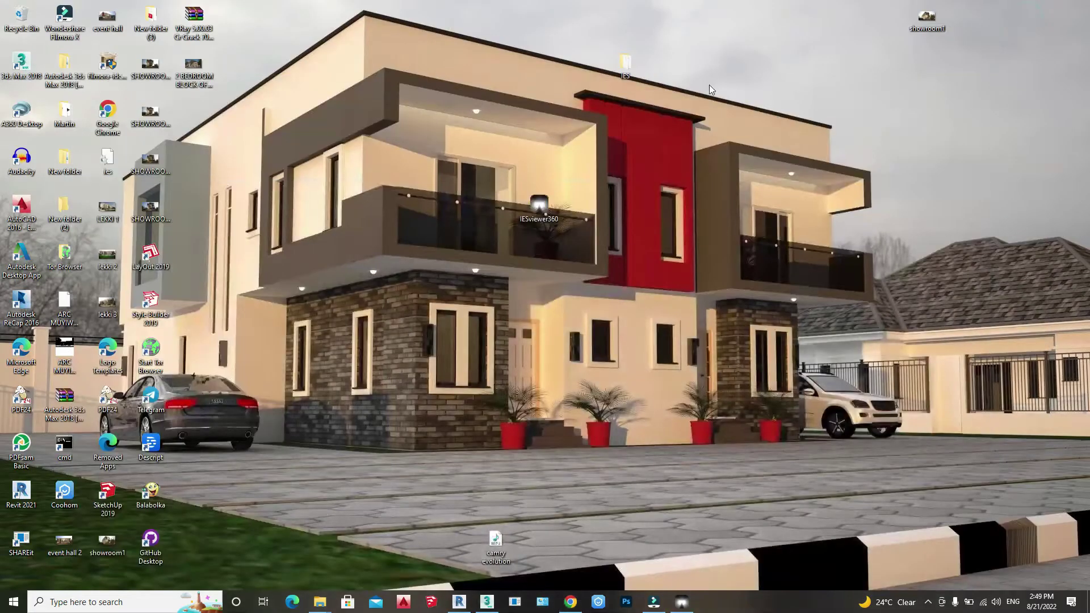
Step: Scroll through the 176 .ies files in the desktop IES folder, then minimize it
double_click(620, 64)
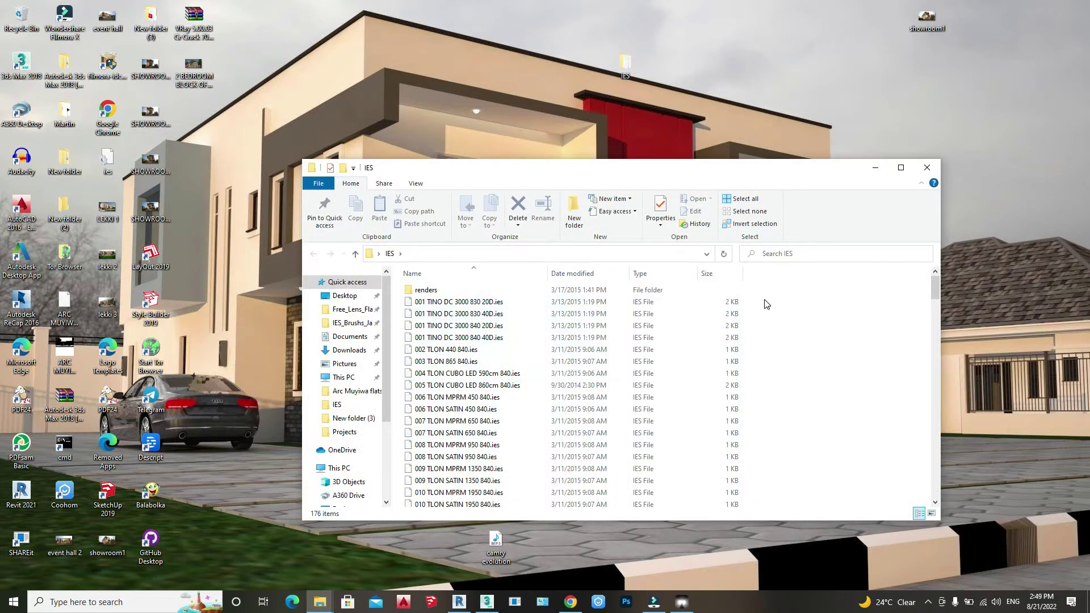
scroll(671, 469, down, 20)
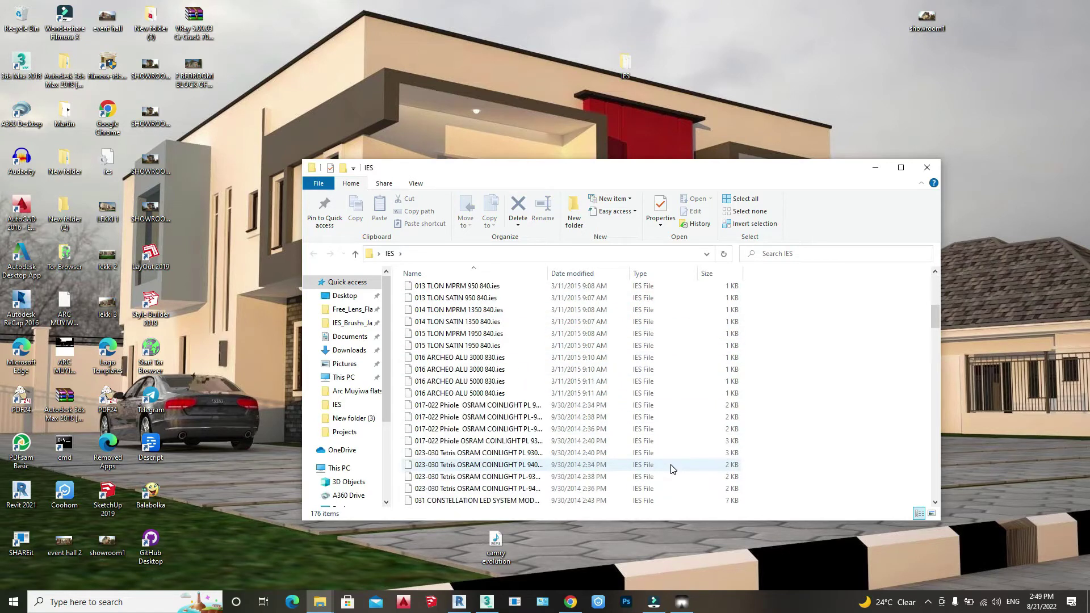
scroll(671, 461, down, 15)
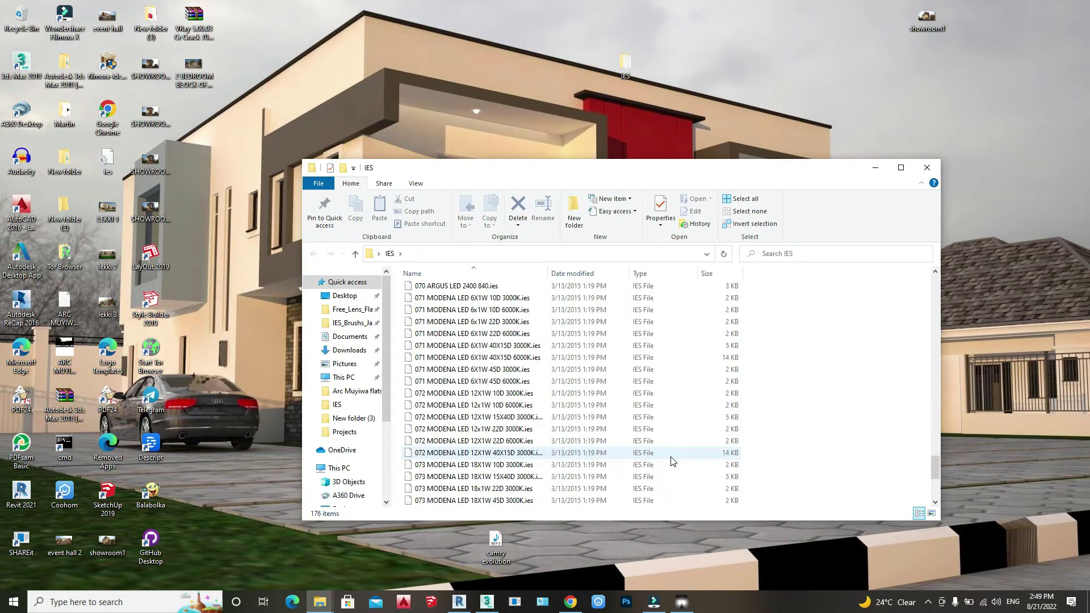
scroll(670, 461, up, 7)
scroll(673, 461, up, 9)
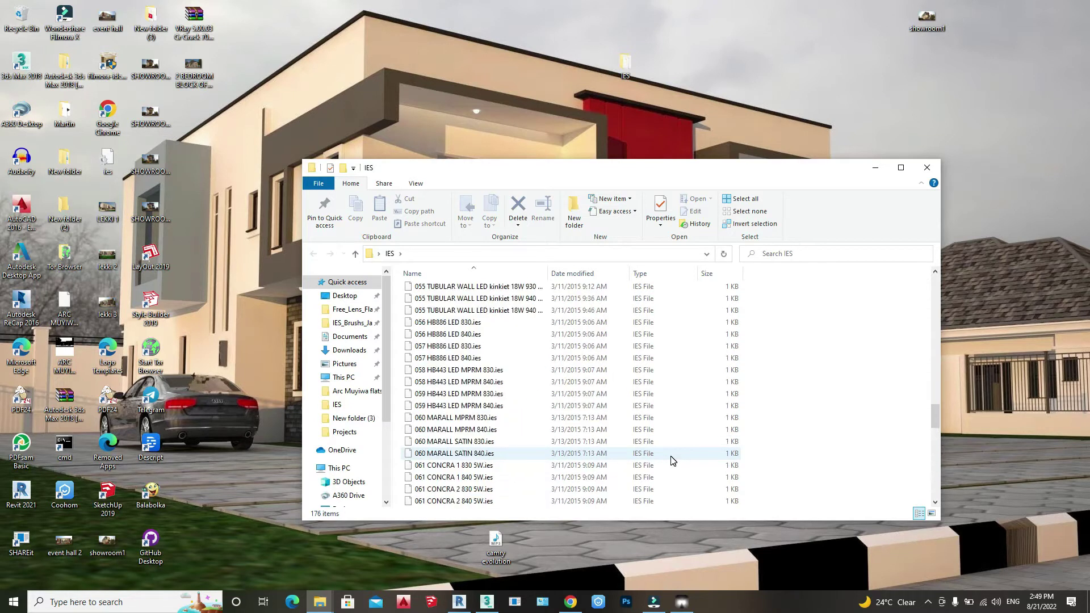
scroll(673, 461, up, 20)
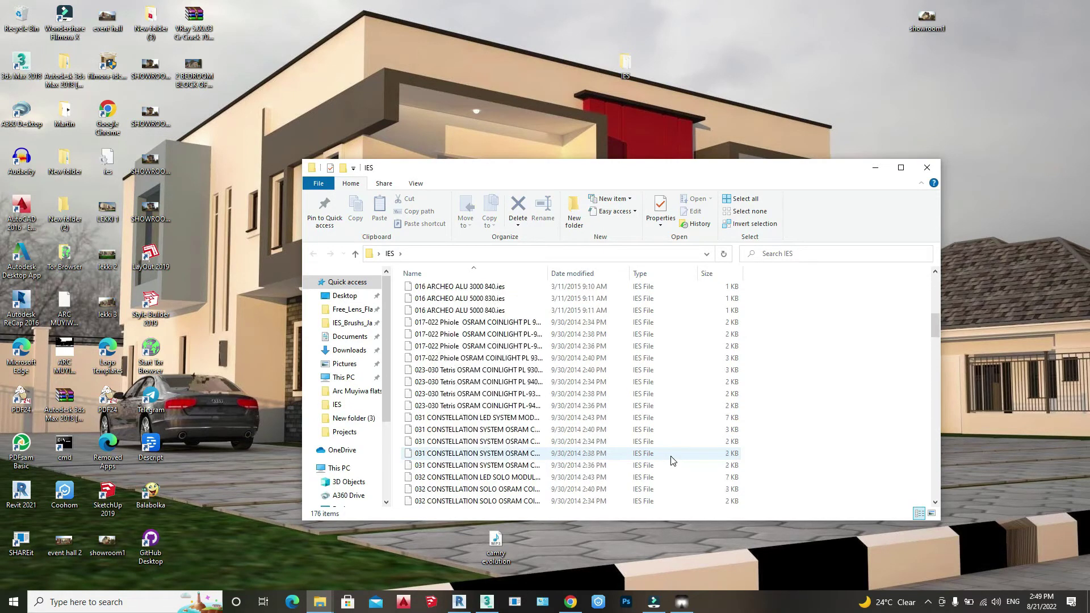
click(875, 167)
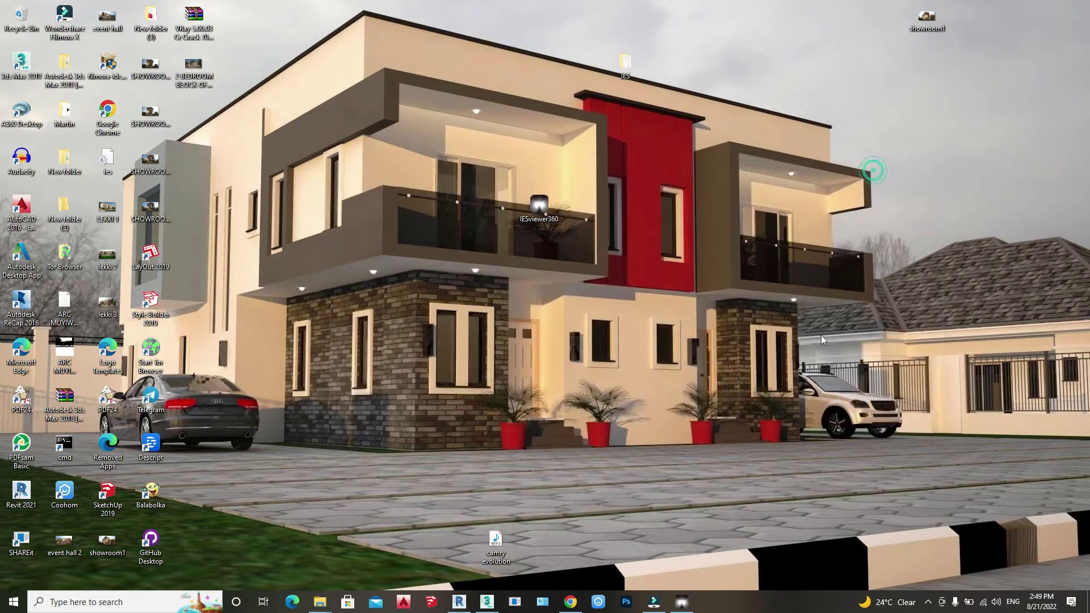
Step: Restore IES Viewer, browse to Desktop > IES, and load 001 TINO DC 3000 830 20D.ies
mouse_move(676, 602)
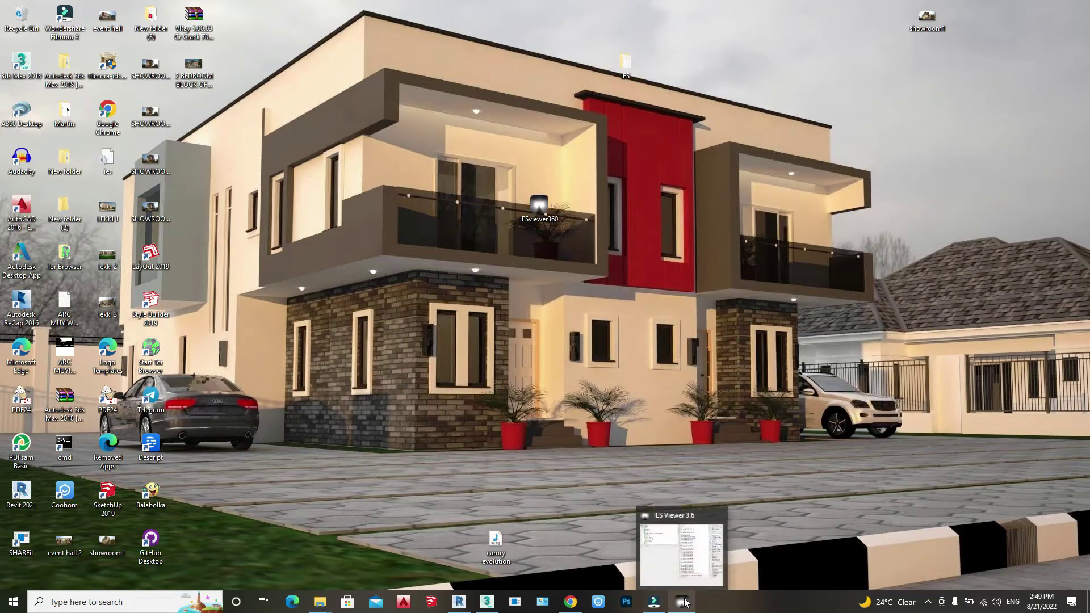
click(681, 559)
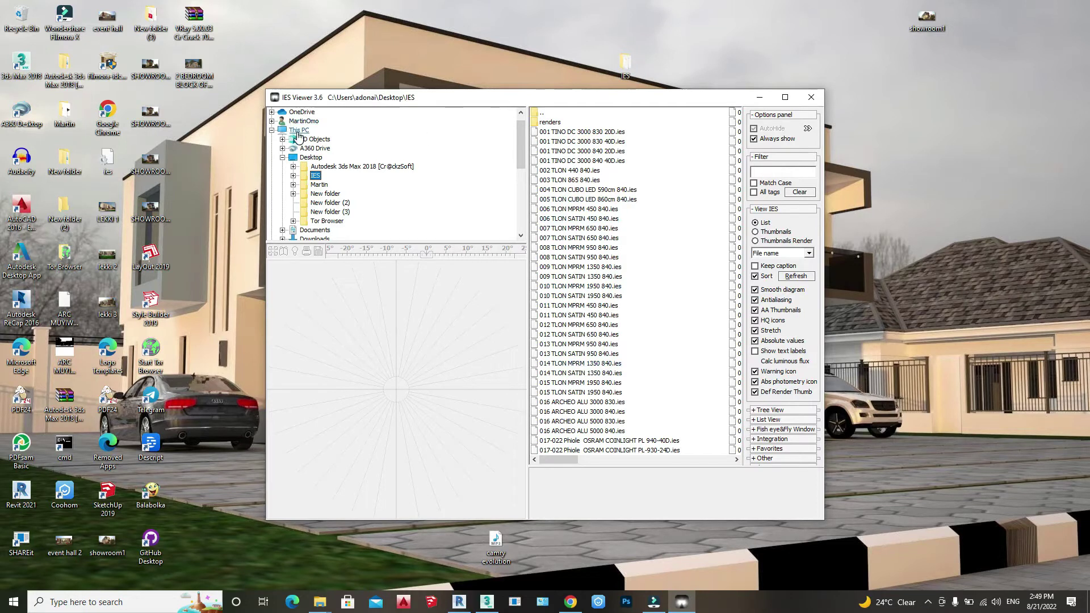
double_click(303, 158)
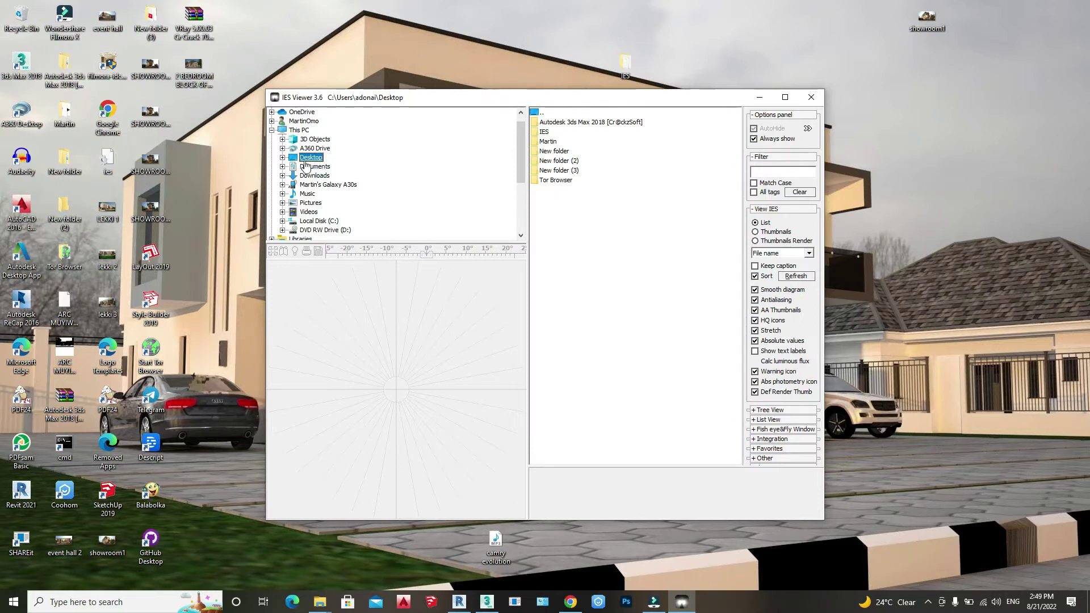
double_click(306, 160)
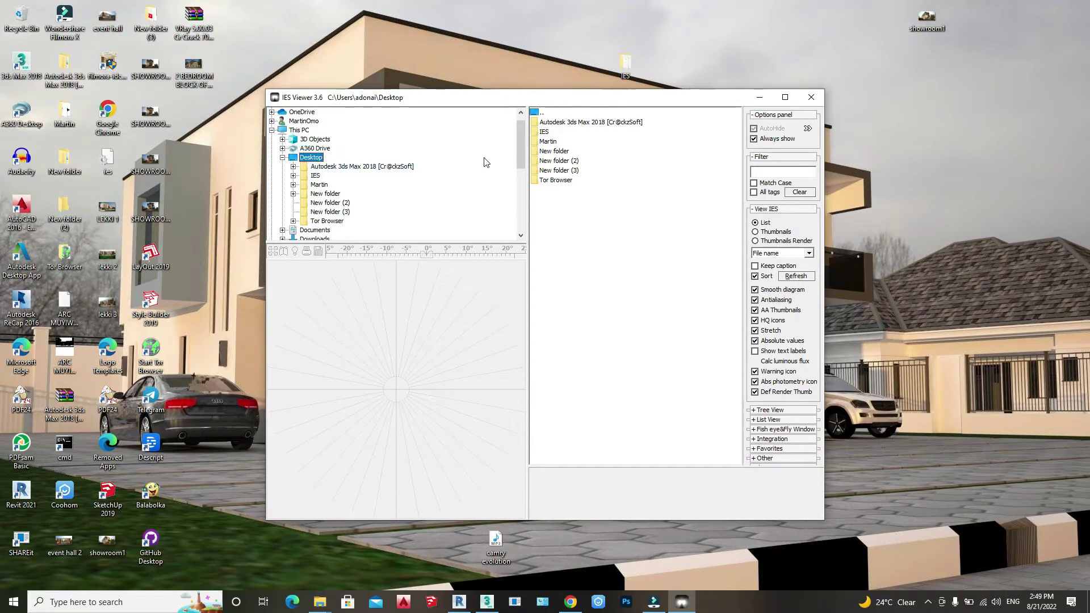
click(545, 132)
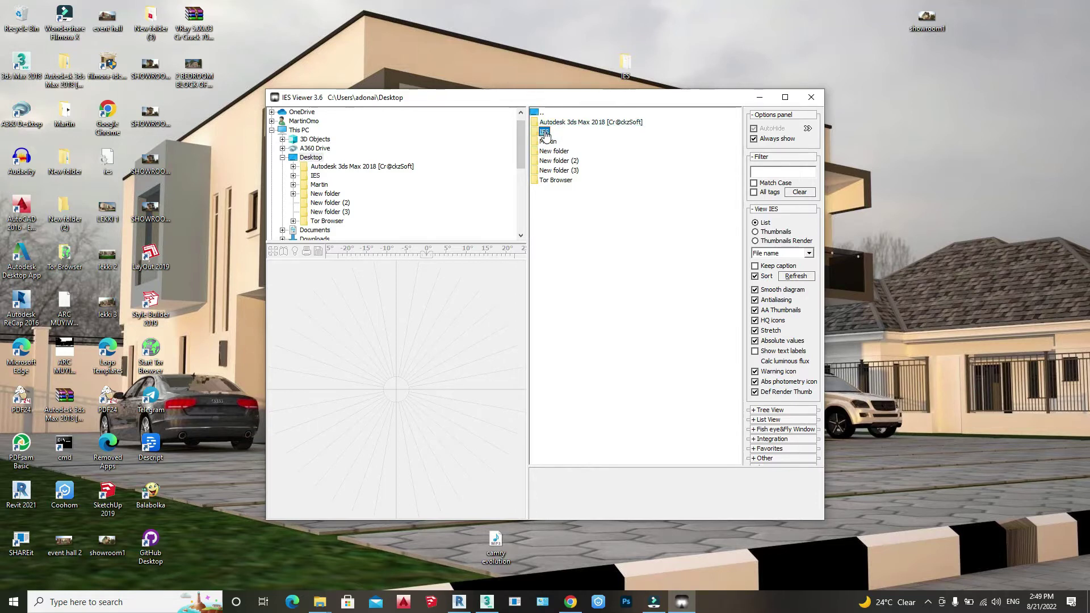
double_click(543, 132)
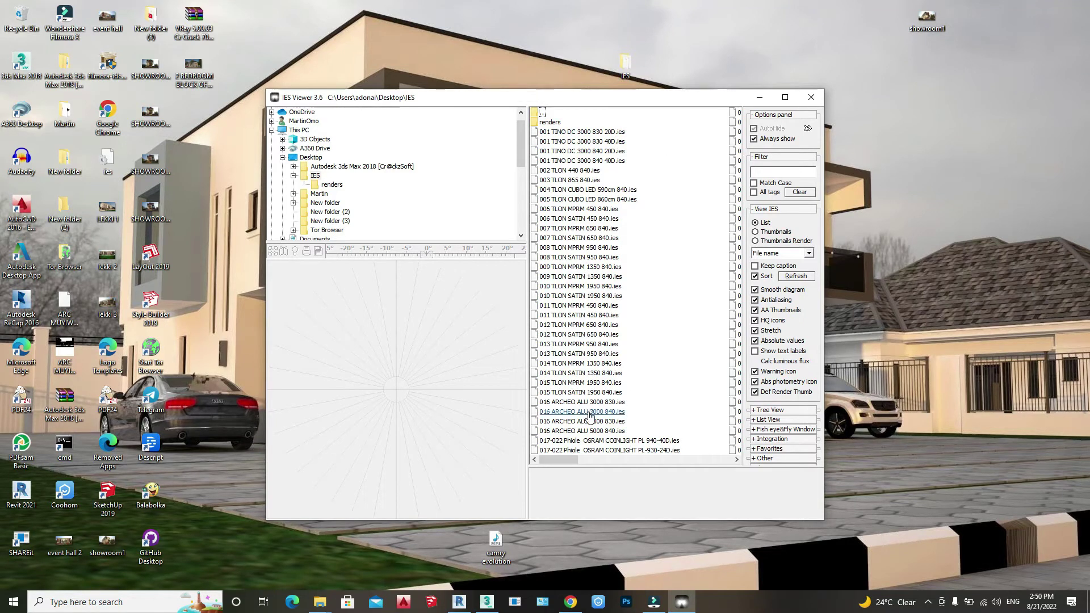
scroll(589, 412, down, 12)
scroll(588, 412, up, 12)
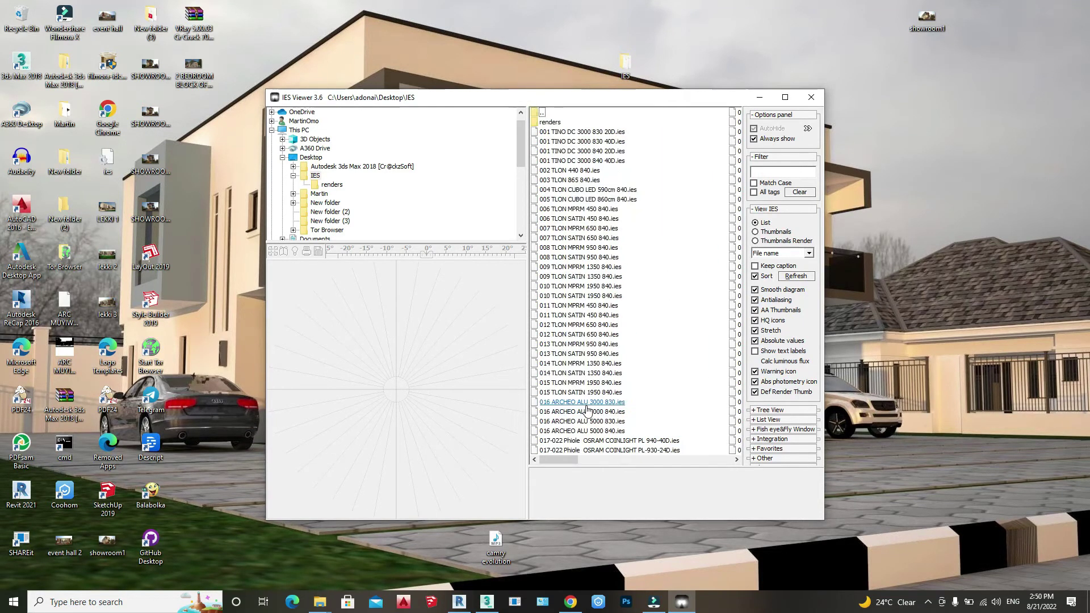
click(572, 132)
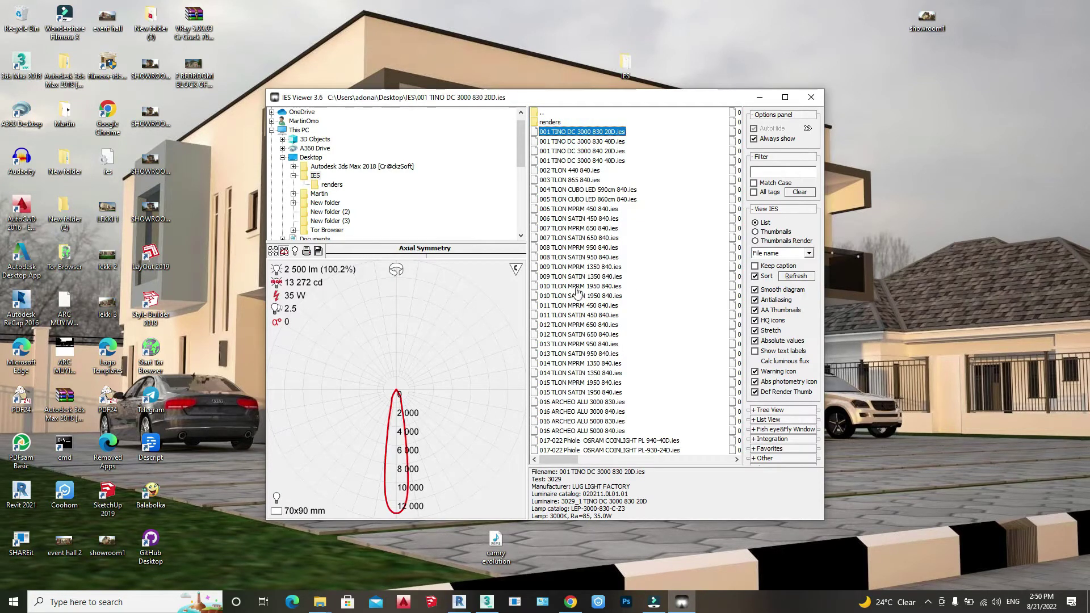
Step: Step down through the IES profiles to 063 LUGSTAR PREMIUM LED 76D 840
mouse_move(384, 504)
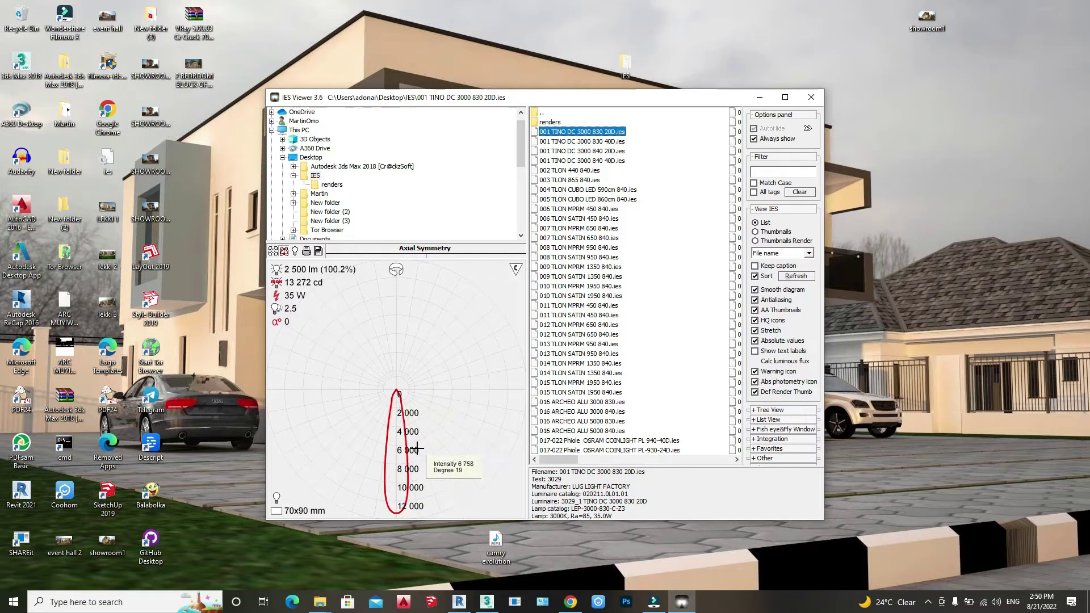
key(Down)
key(Down)
key(Down)
key(Down)
key(Down)
key(Down)
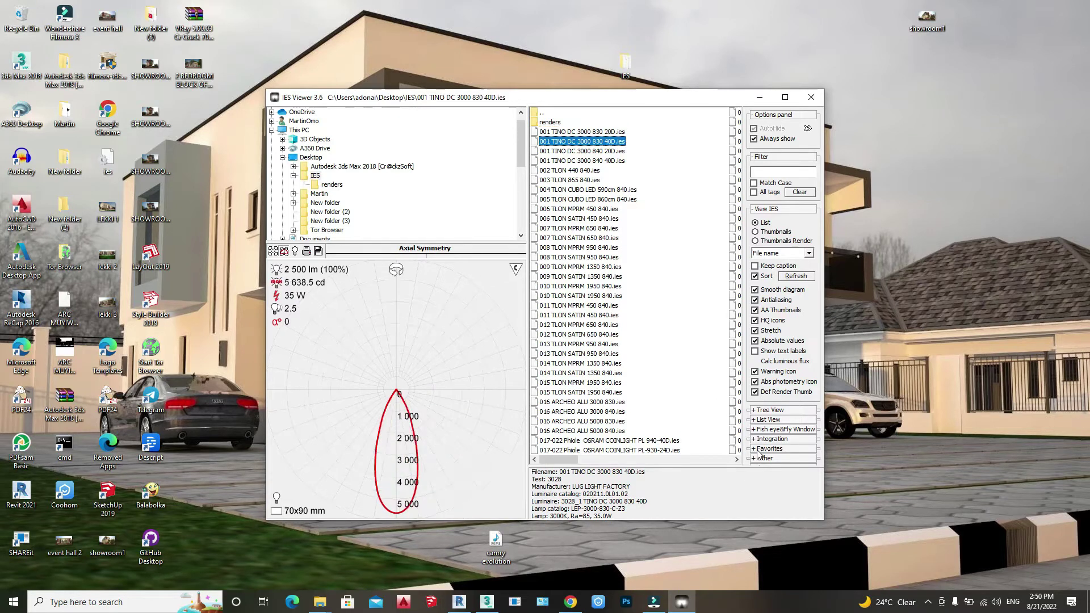
key(Down)
key(Down)
key(Down)
key(Down)
key(Down)
key(Down)
key(Down)
key(Down)
key(Down)
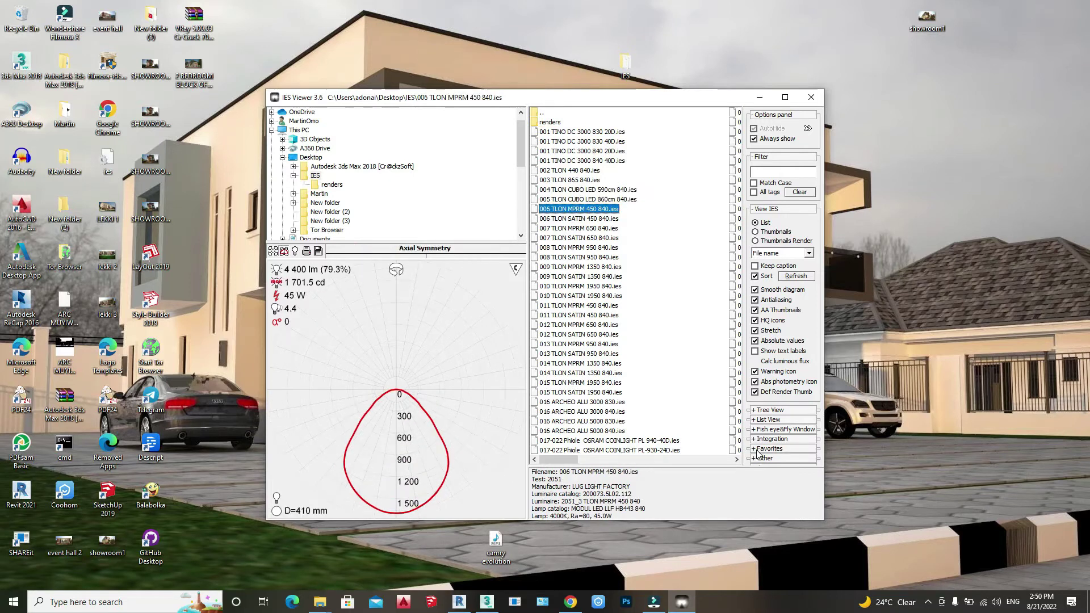
key(Down)
key(Down)
key(Down)
key(Down)
key(Down)
key(Down)
key(Down)
key(Down)
key(Down)
key(Down)
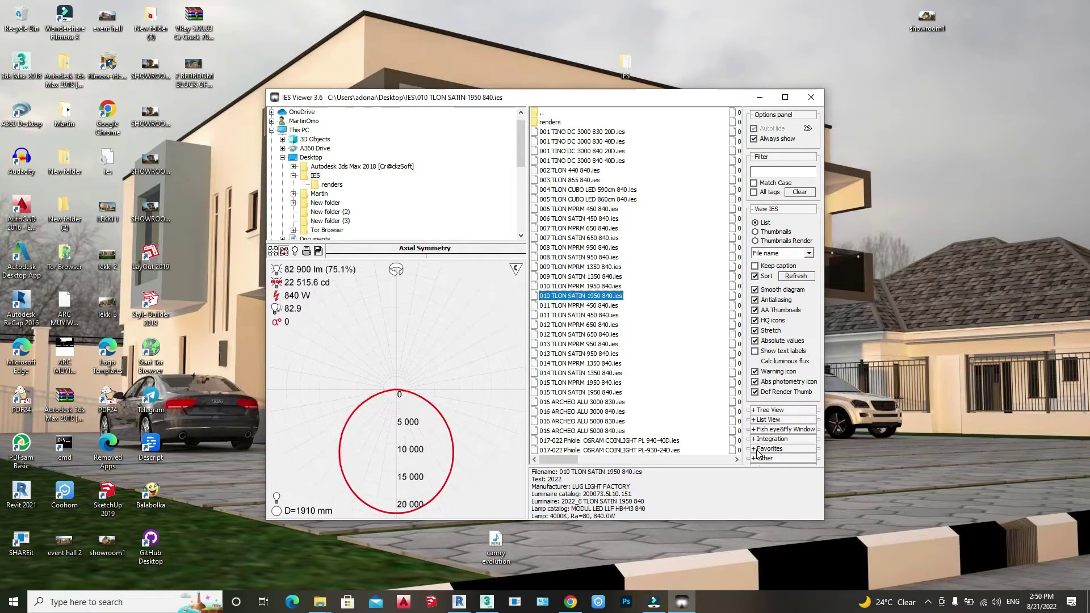
key(Down)
key(Down)
key(Down)
key(Down)
key(Down)
key(Down)
key(Down)
key(Down)
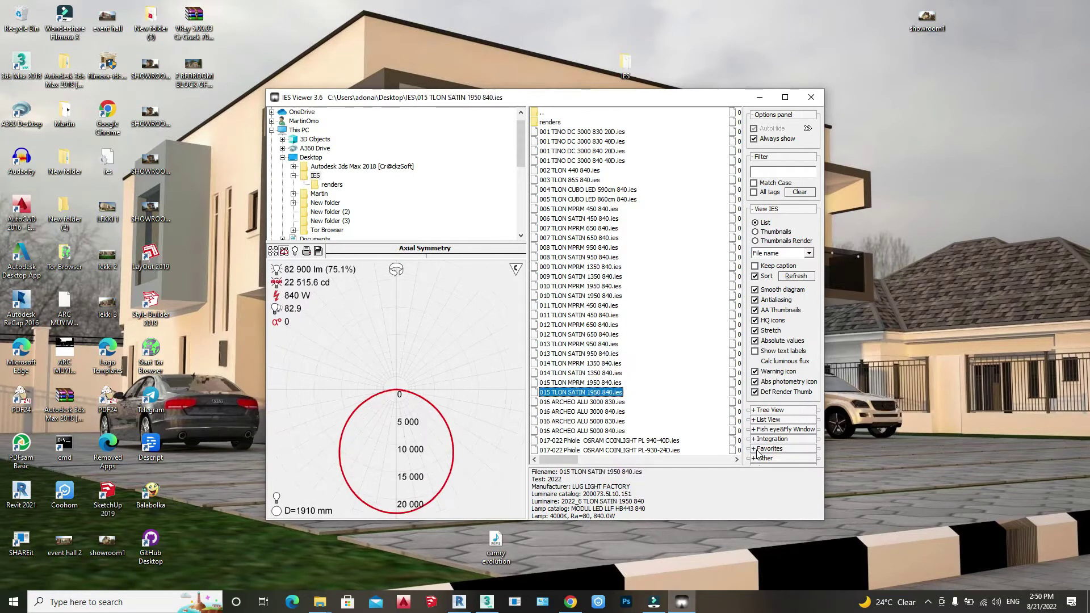
key(Down)
key(Down)
key(Down)
key(Down)
key(Down)
key(Down)
key(Down)
key(Down)
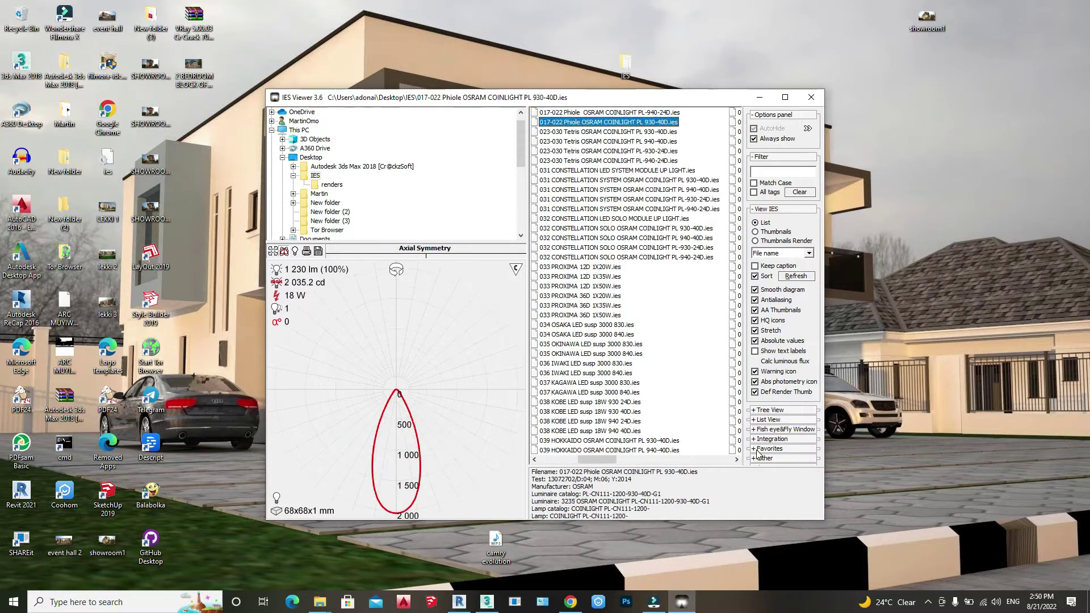
key(Down)
key(Down)
key(Down)
key(Down)
key(Down)
key(Down)
key(Down)
key(Down)
key(Down)
key(Down)
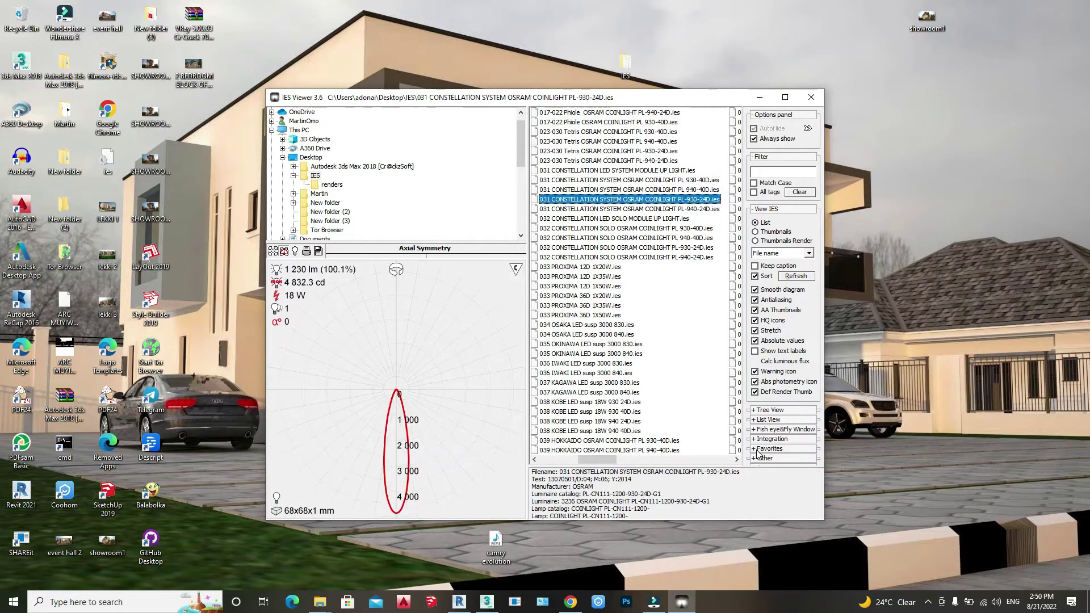
key(Down)
key(Down)
key(Down)
key(Down)
key(Down)
key(Down)
key(Down)
key(Down)
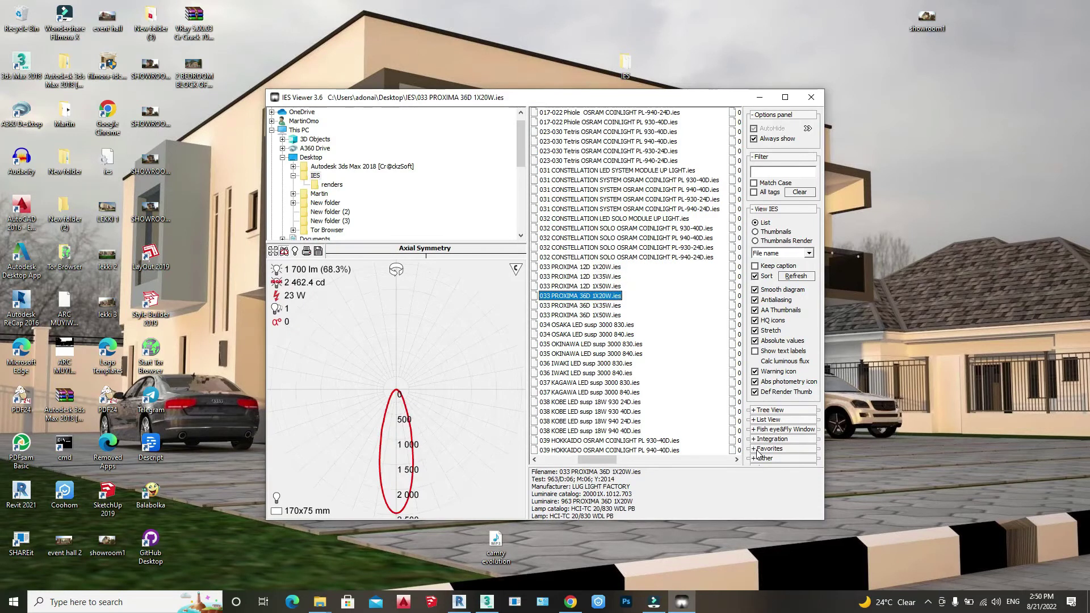
key(Down)
key(Down)
key(Down)
key(Down)
key(Down)
key(Down)
key(Down)
key(Down)
key(Down)
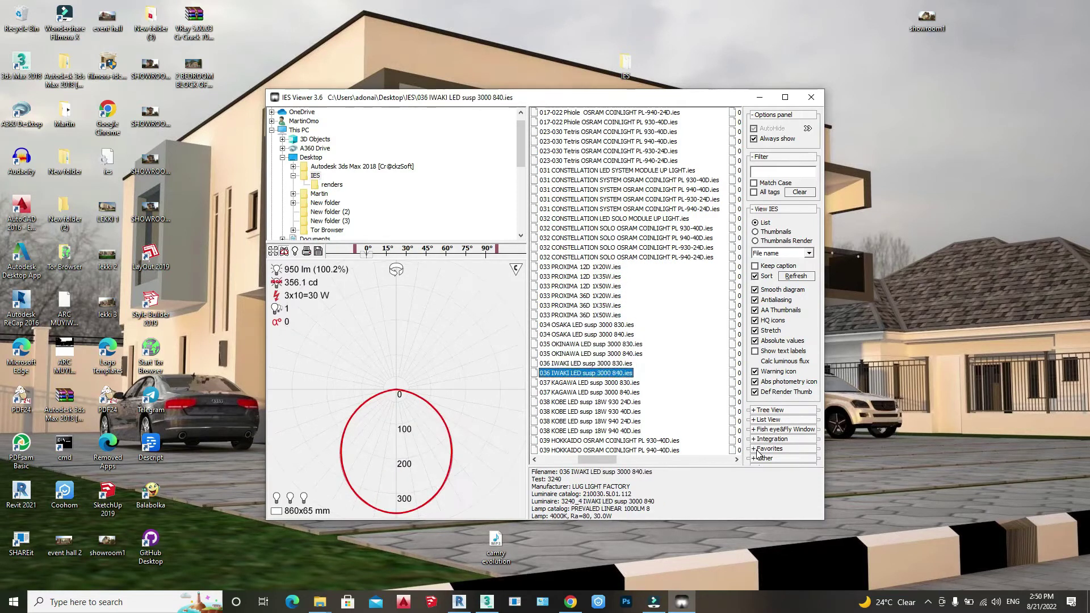
key(Down)
key(Down)
key(Down)
key(Down)
key(Down)
key(Down)
key(Down)
key(Down)
key(Down)
key(Down)
key(Down)
key(Down)
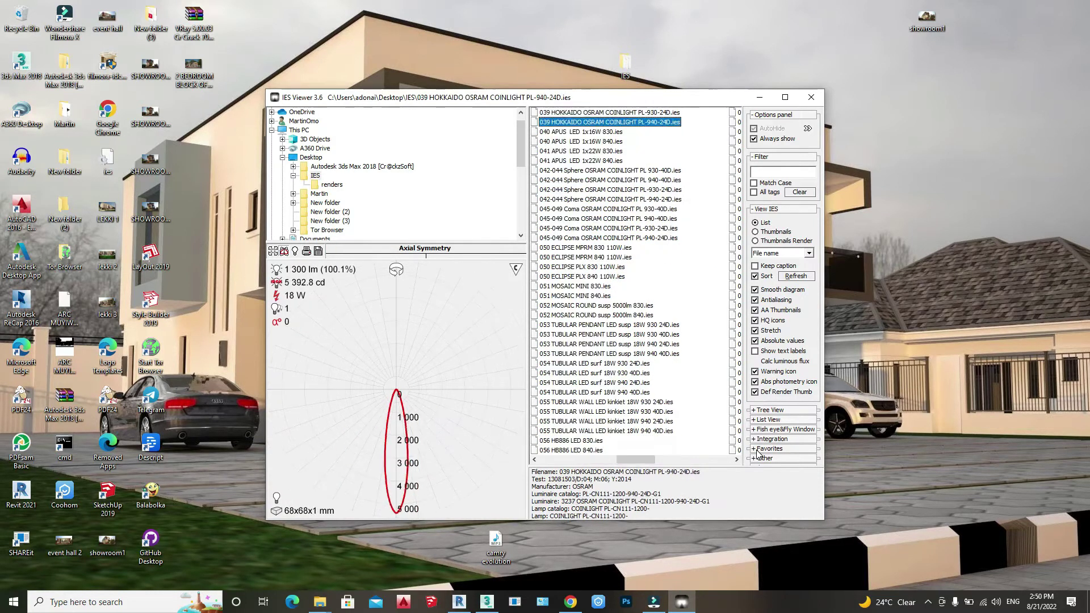
key(Down)
key(Down)
key(Down)
key(Down)
key(Down)
key(Down)
key(Down)
key(Down)
key(Down)
key(Down)
key(Down)
key(Down)
key(Down)
key(Down)
key(Down)
key(Down)
key(Down)
key(Down)
key(Down)
key(Down)
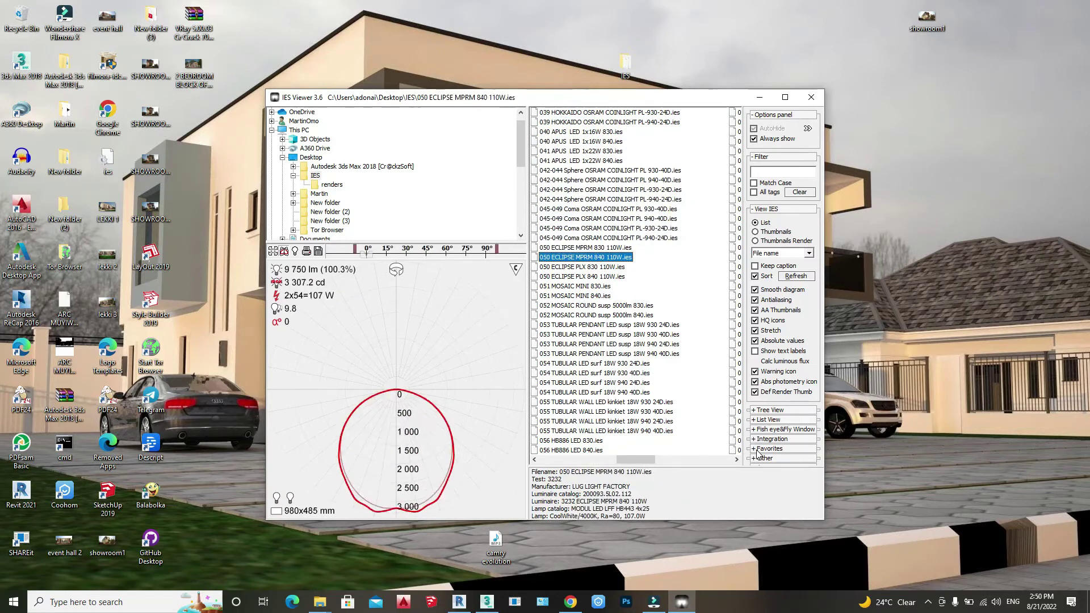
key(Down)
key(Down)
key(Down)
key(Down)
key(Down)
key(Down)
key(Down)
key(Down)
key(Down)
key(Down)
key(Down)
key(Down)
key(Down)
key(Down)
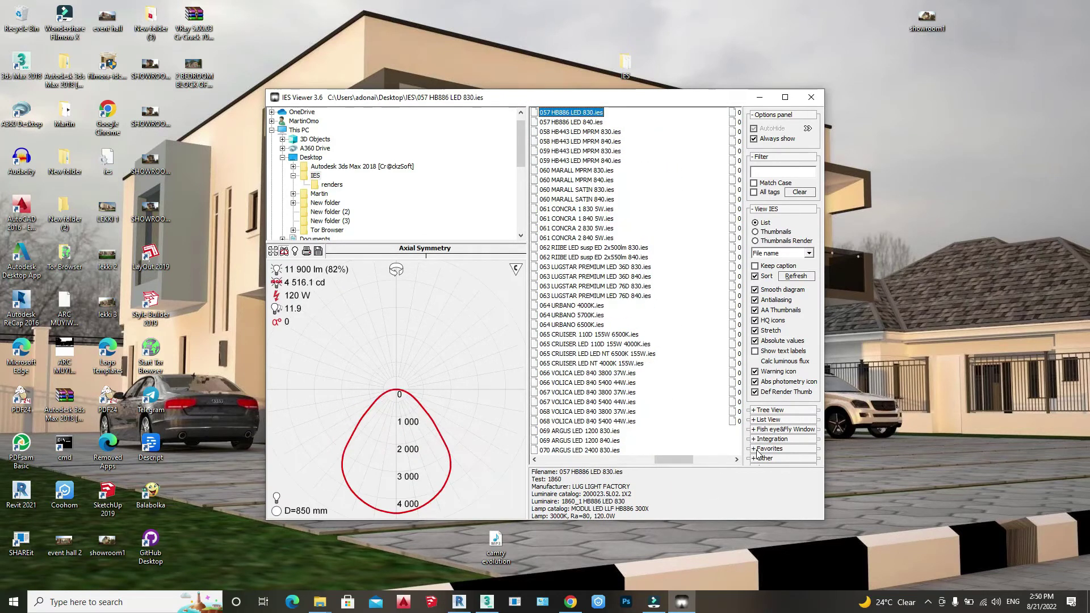
key(Down)
key(Down)
key(Down)
key(Down)
key(Down)
key(Down)
key(Down)
key(Down)
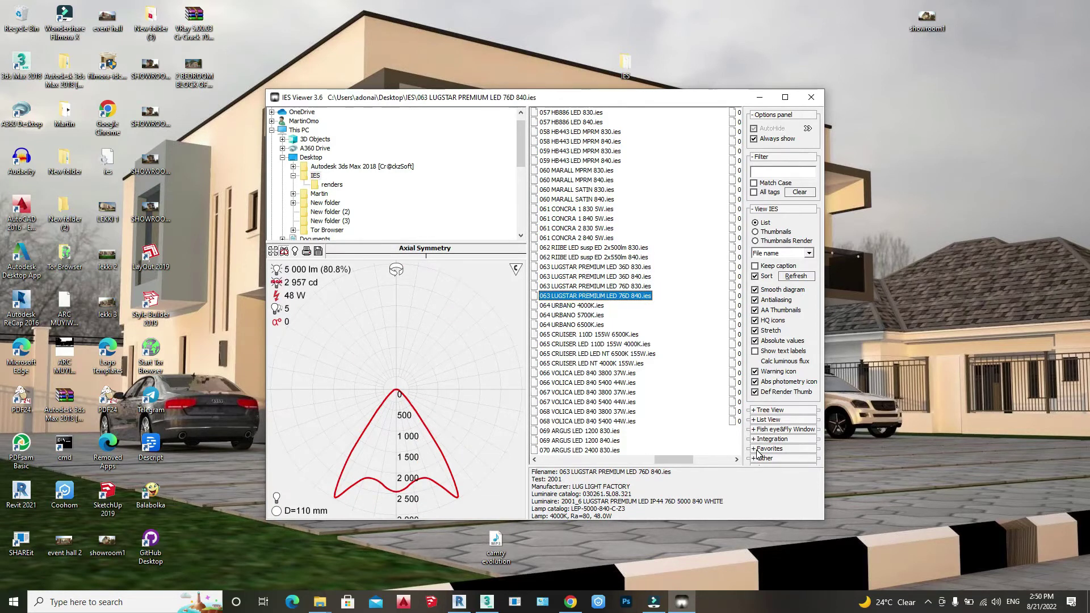
Step: Compare the 76D 840 profile with the 76D 830 variant and keep 76D 840 selected
key(Up)
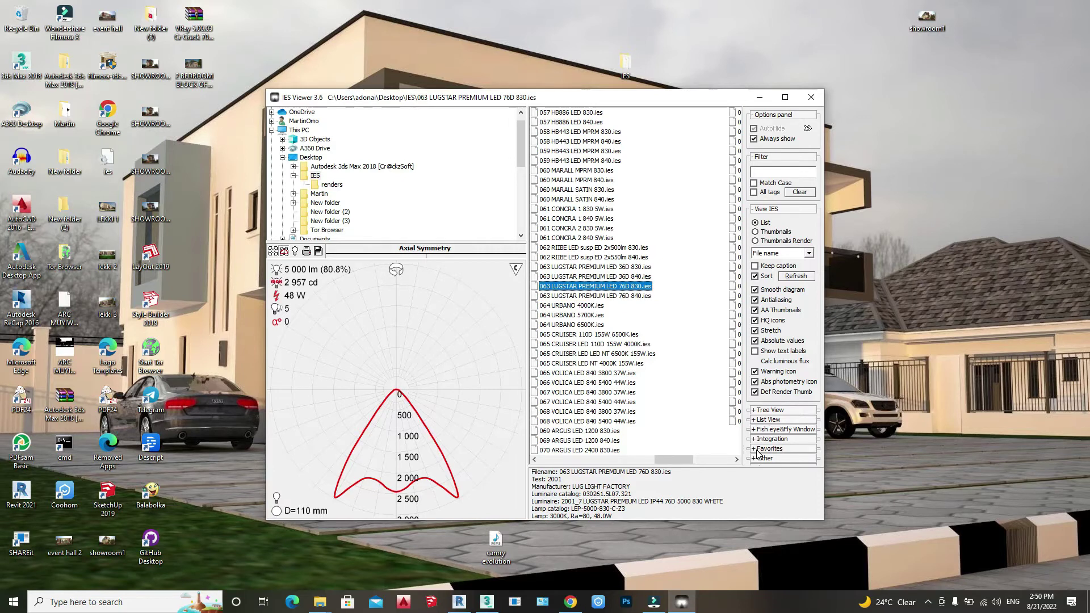
key(Down)
key(Up)
key(Up)
key(Down)
key(Down)
key(Up)
key(Down)
key(Up)
key(Down)
key(Down)
key(Up)
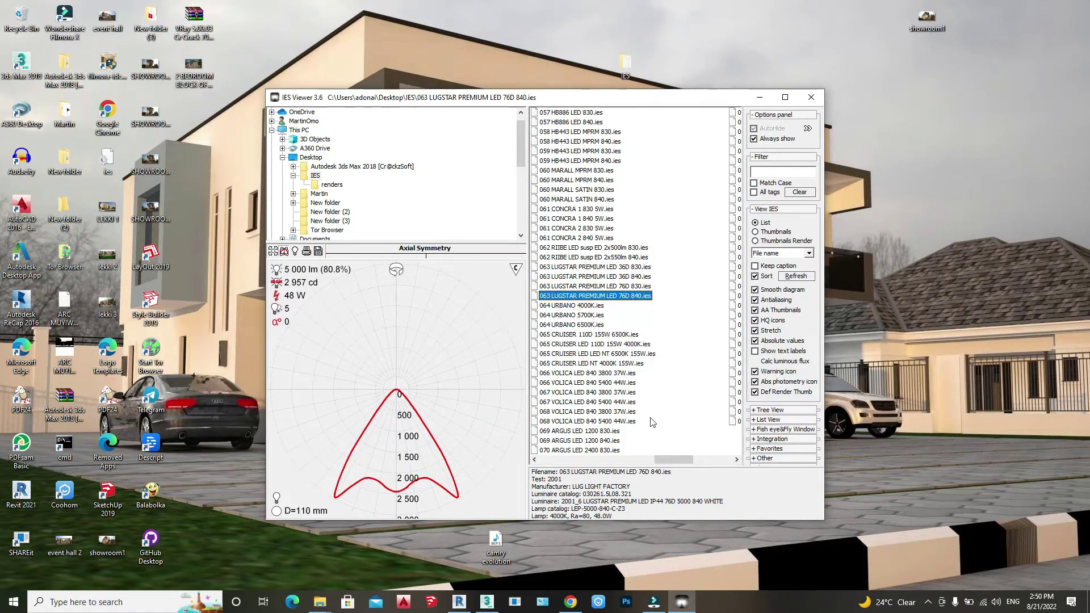
click(560, 297)
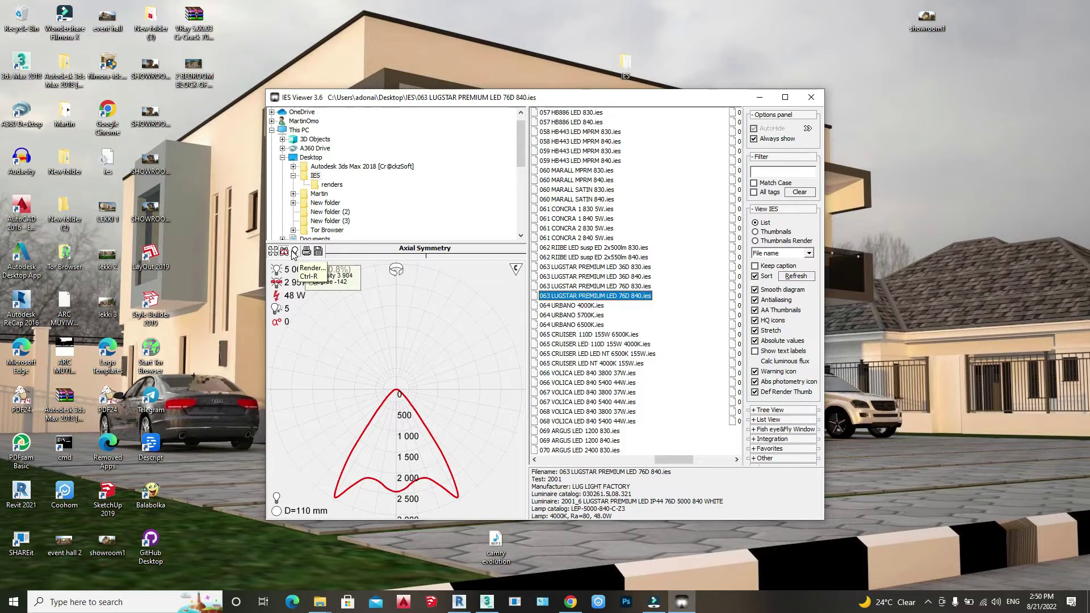
Step: Render a preview of the LUGSTAR lamp's light and tune its brightness
click(296, 252)
drag(554, 394, 515, 391)
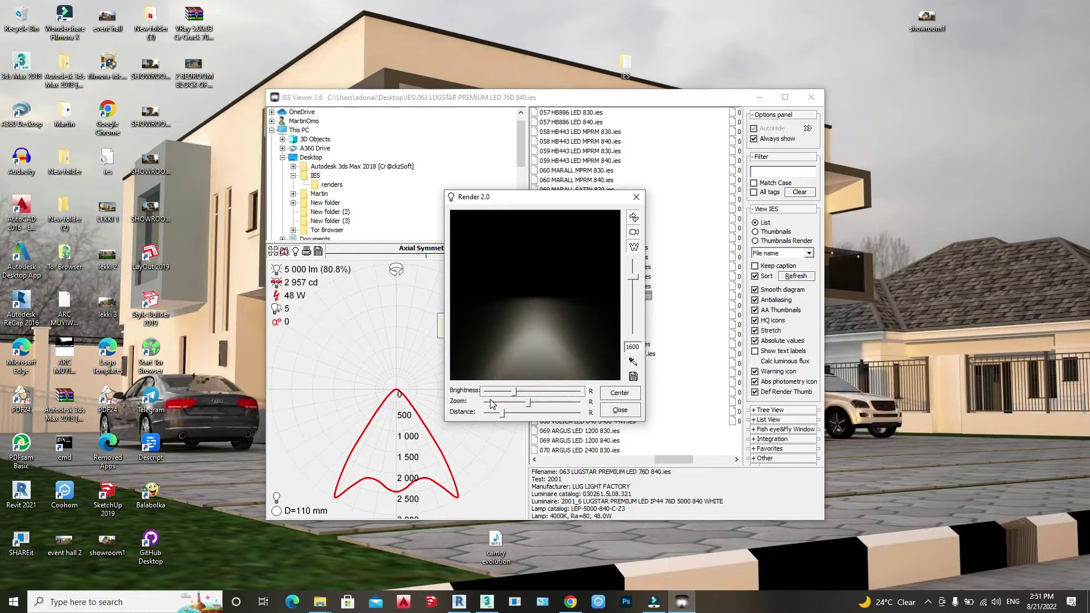
drag(515, 392, 559, 398)
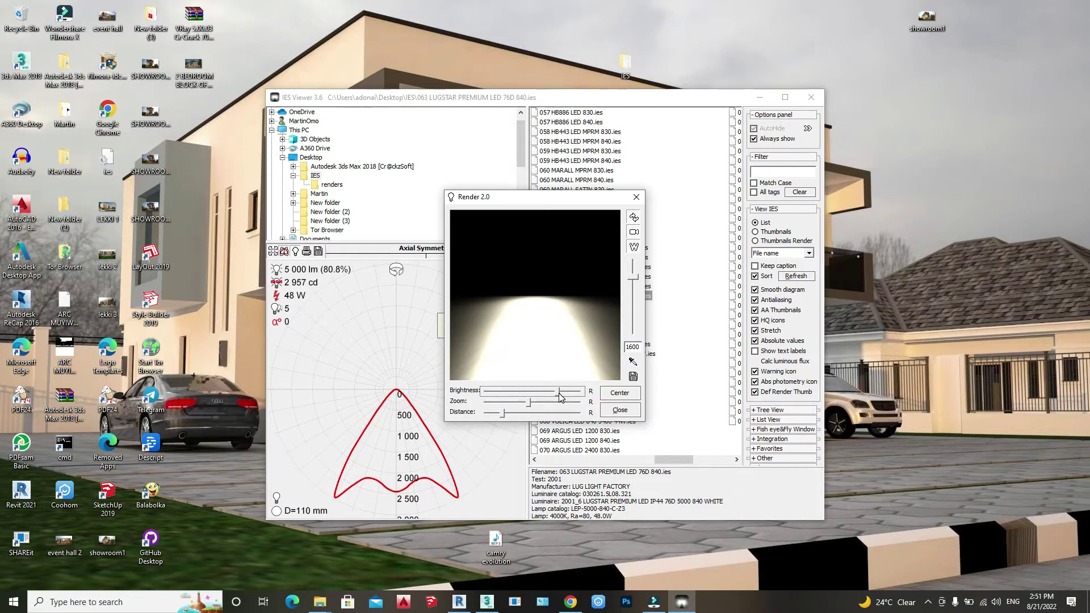
drag(559, 397, 561, 397)
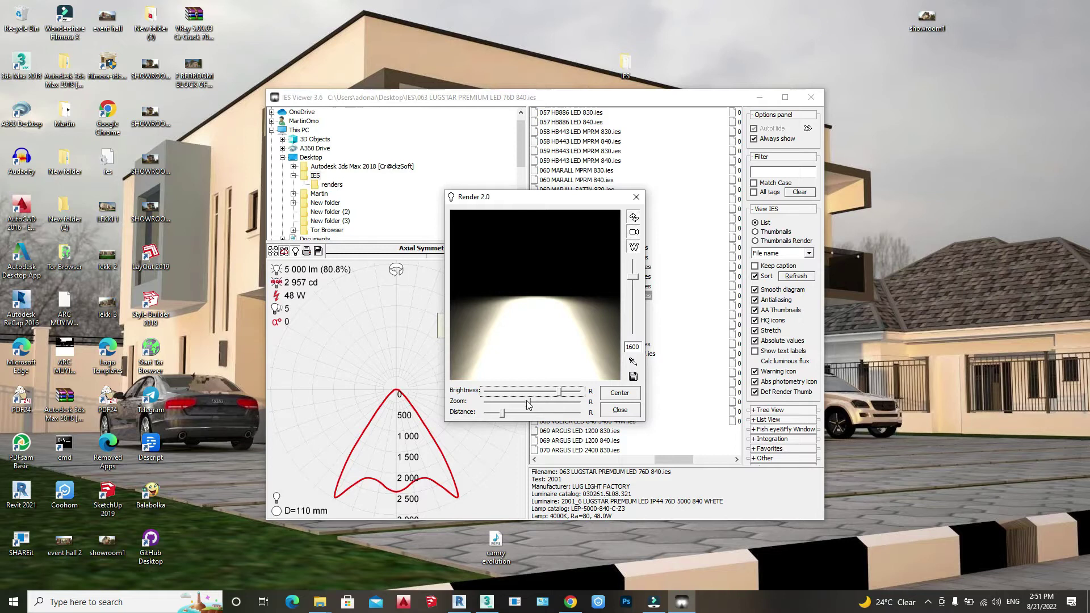
Step: Adjust the preview's zoom and surface distance, then close the Render 2.0 preview
click(531, 404)
mouse_move(531, 407)
mouse_down()
mouse_move(558, 413)
mouse_move(536, 412)
mouse_up()
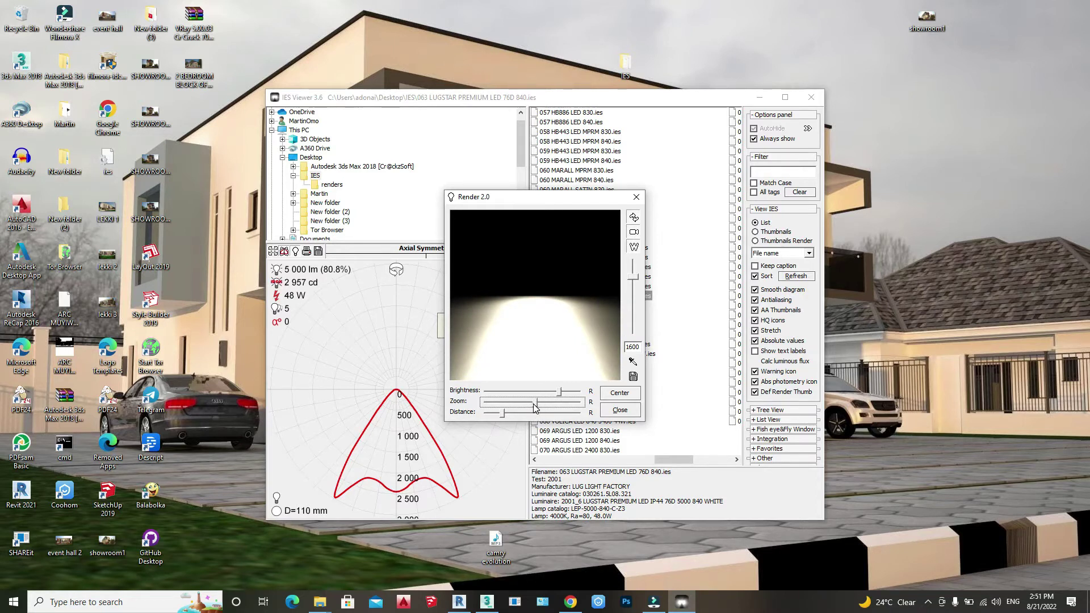
drag(535, 408, 531, 407)
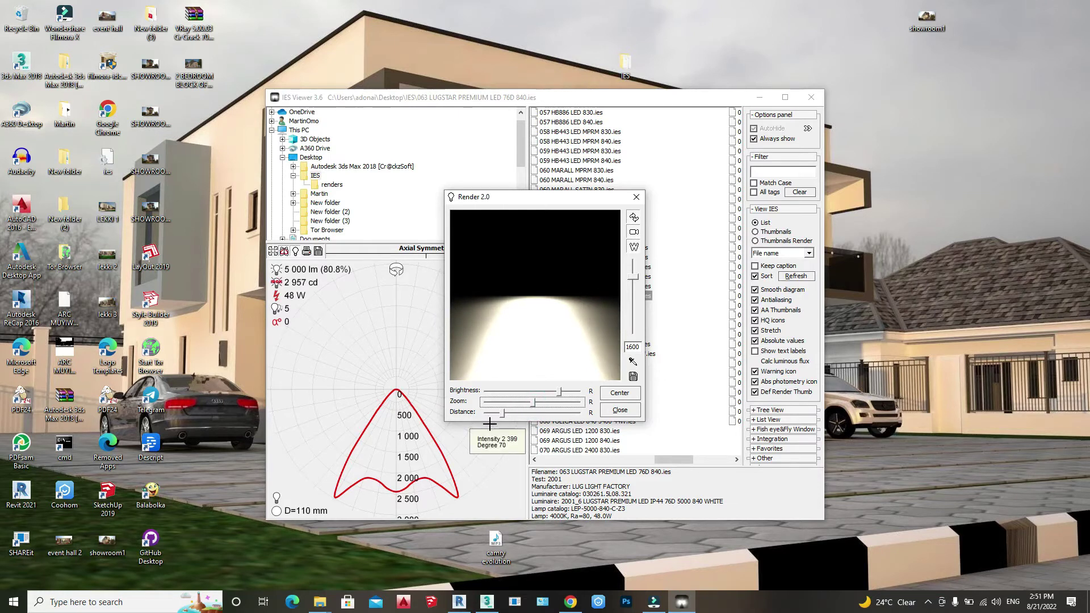
mouse_move(503, 413)
mouse_down()
mouse_move(542, 417)
mouse_move(521, 417)
mouse_up()
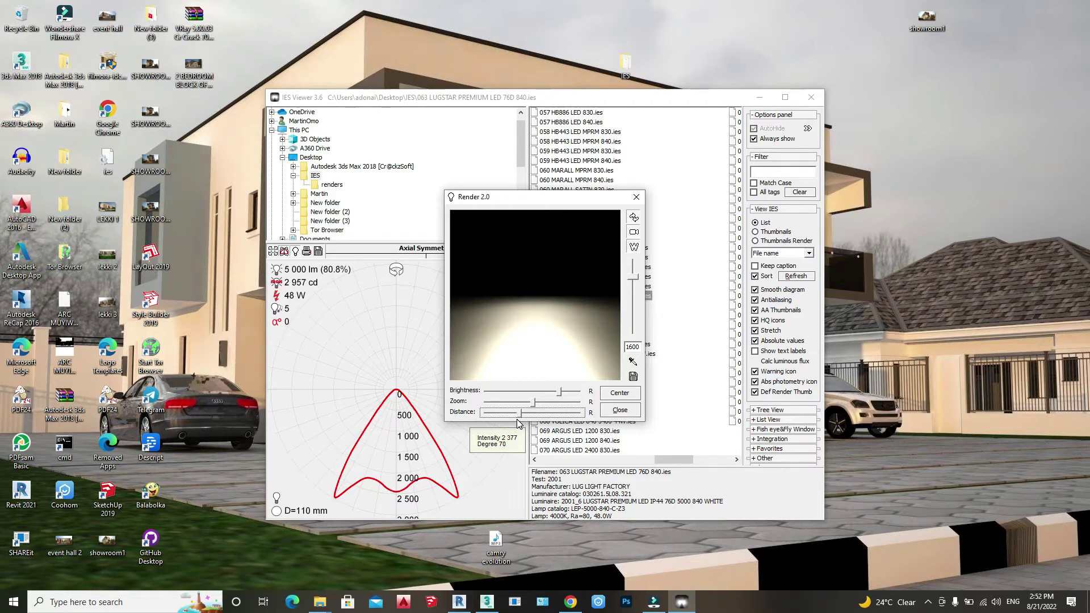
mouse_move(517, 416)
mouse_down()
mouse_move(582, 429)
mouse_move(511, 435)
mouse_up()
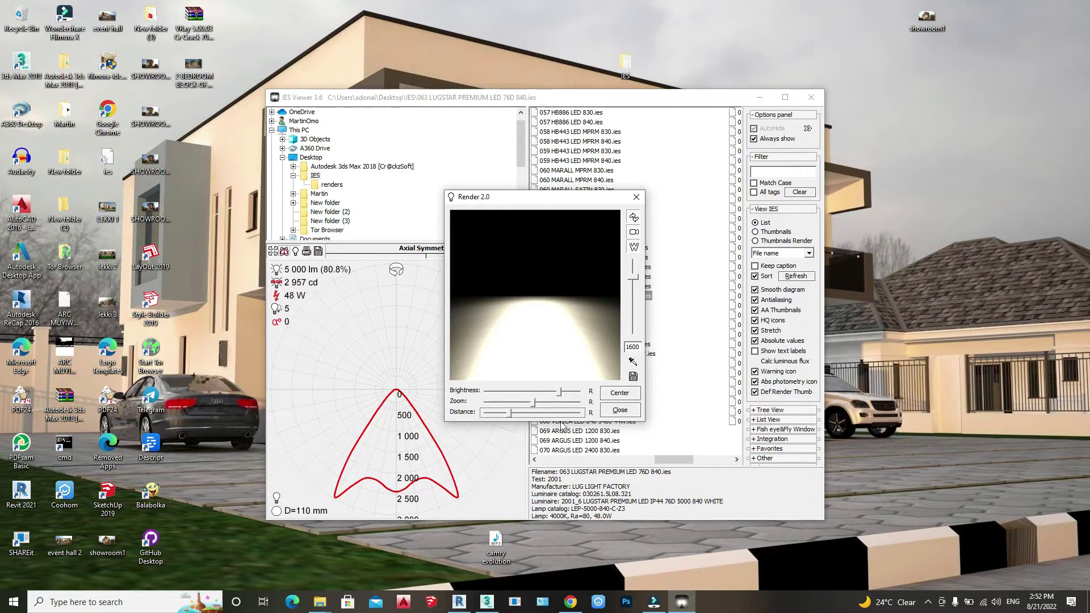
click(619, 411)
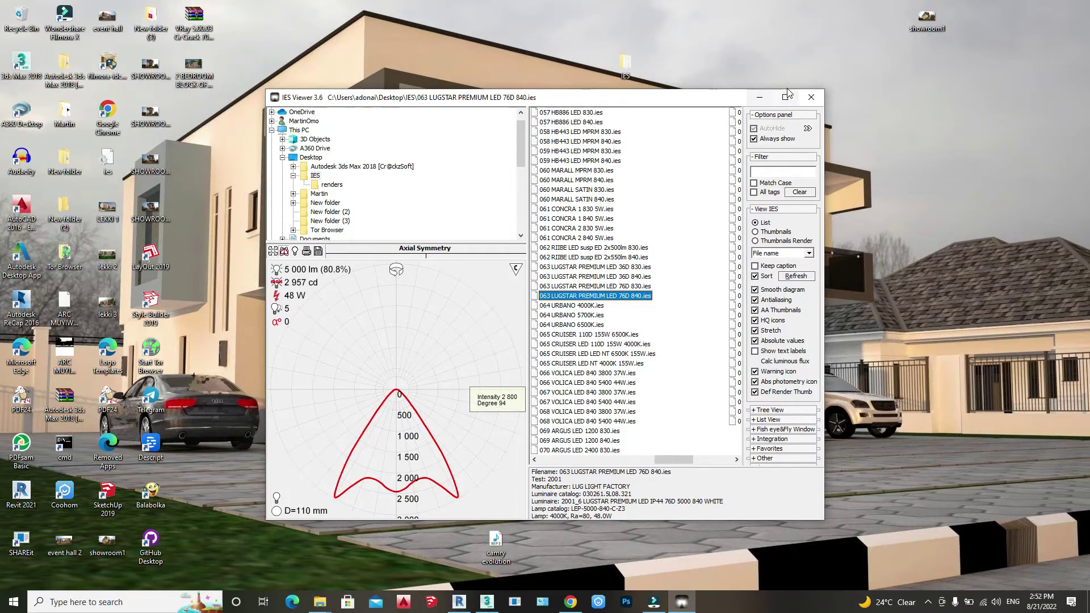
Step: Close IES Viewer and restore the 3ds Max windows from the taskbar
click(811, 101)
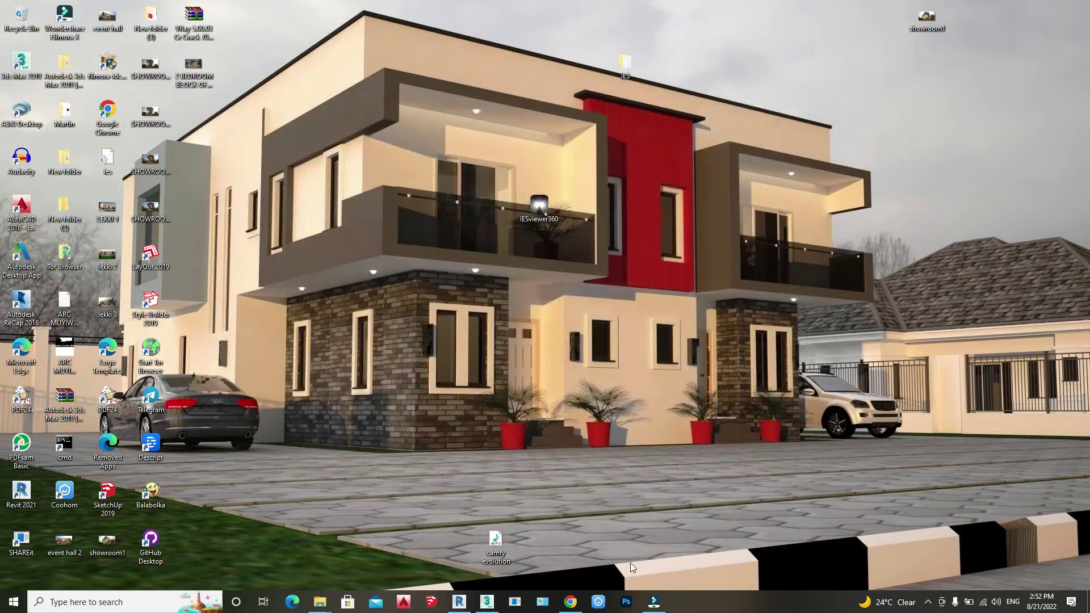
mouse_move(493, 608)
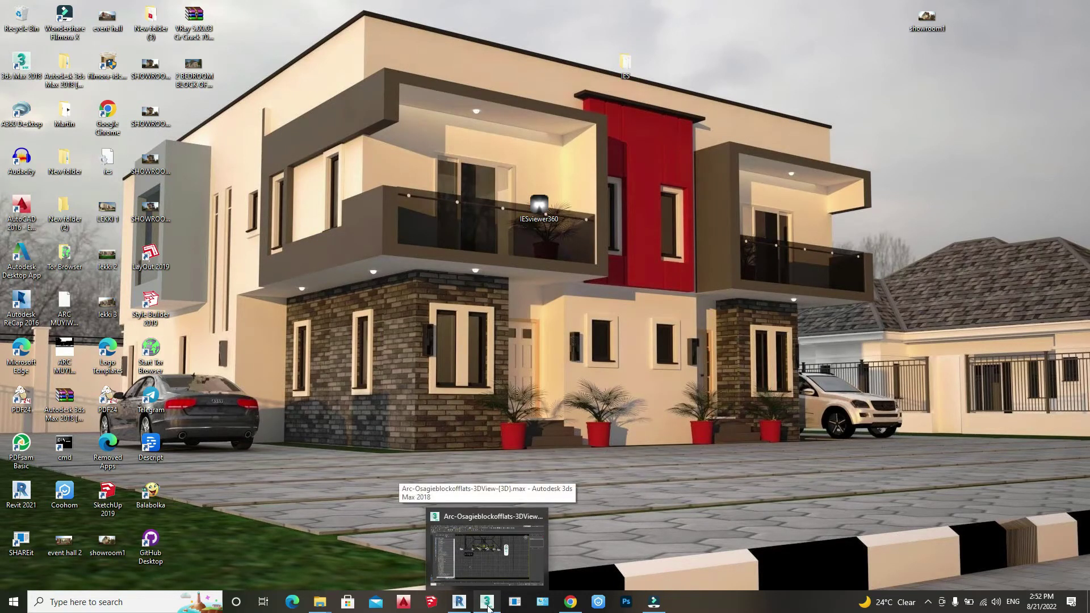
click(488, 606)
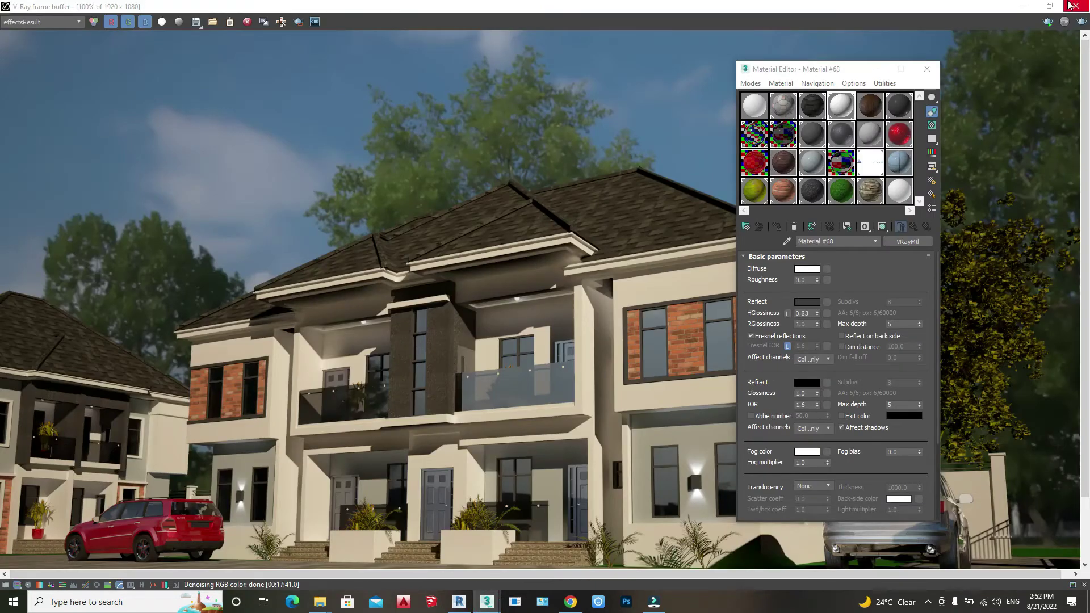
Step: Minimize the frame buffer, Manage Links and Material Editor, and close the V-Ray log
click(1025, 7)
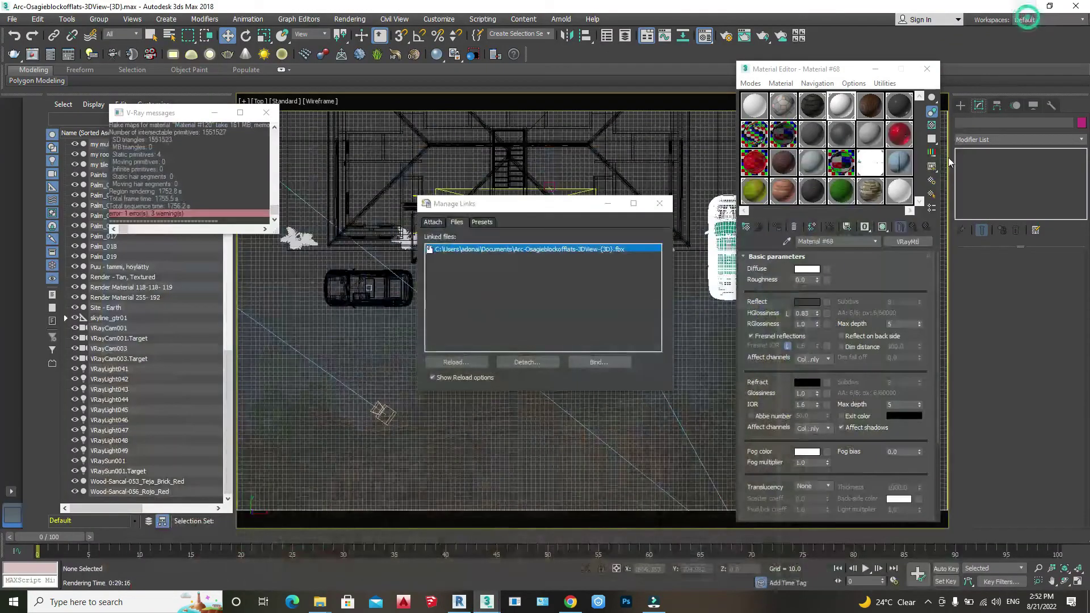
click(608, 203)
scroll(503, 323, down, 10)
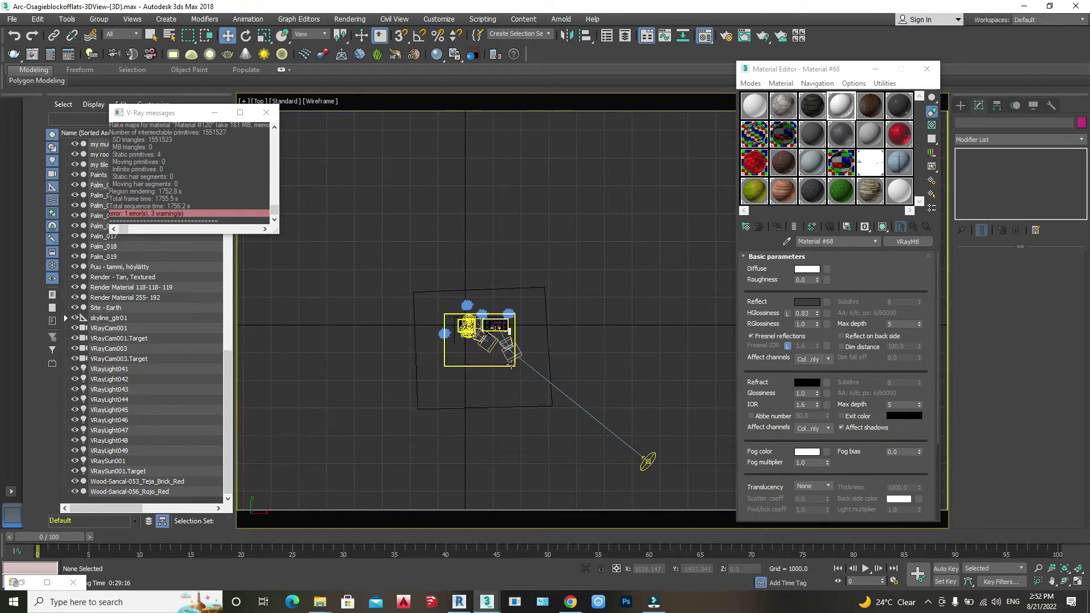
scroll(497, 328, up, 3)
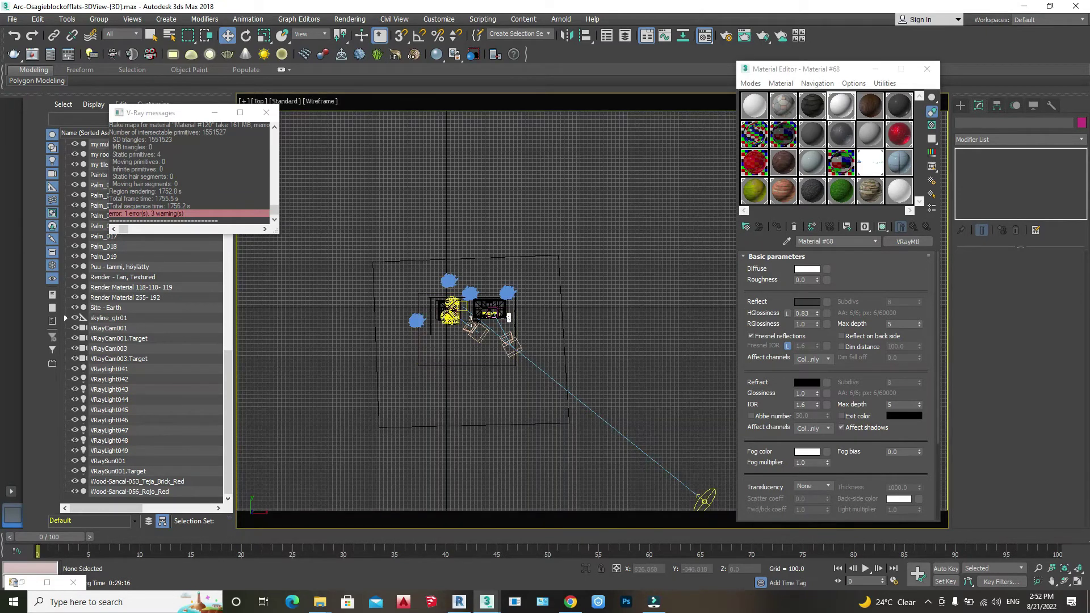
click(876, 71)
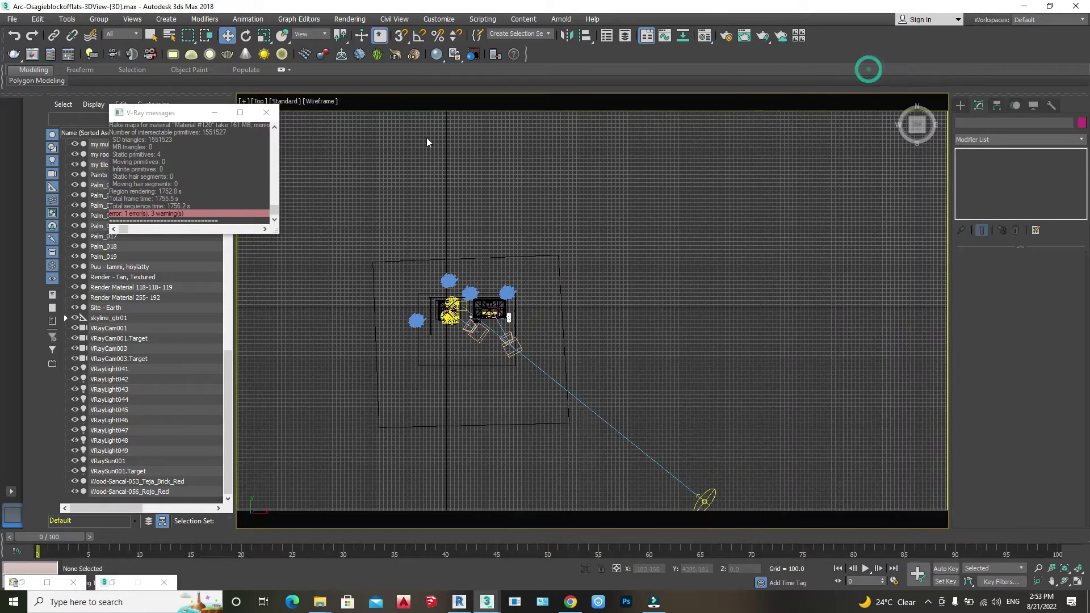
click(261, 114)
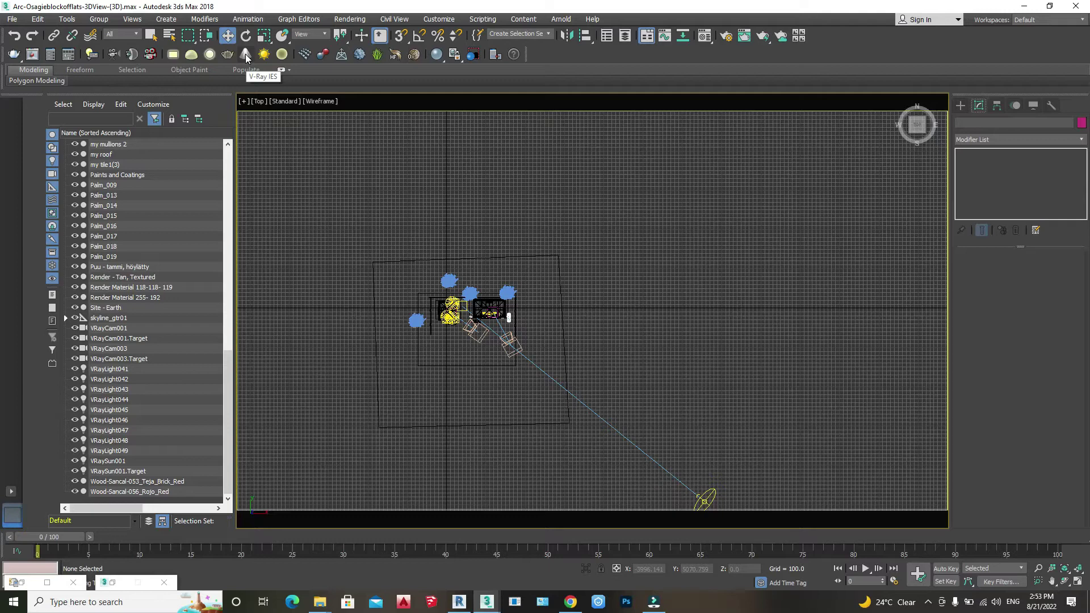
Step: Choose the VRayIES light type and zoom into the Top viewport
click(246, 55)
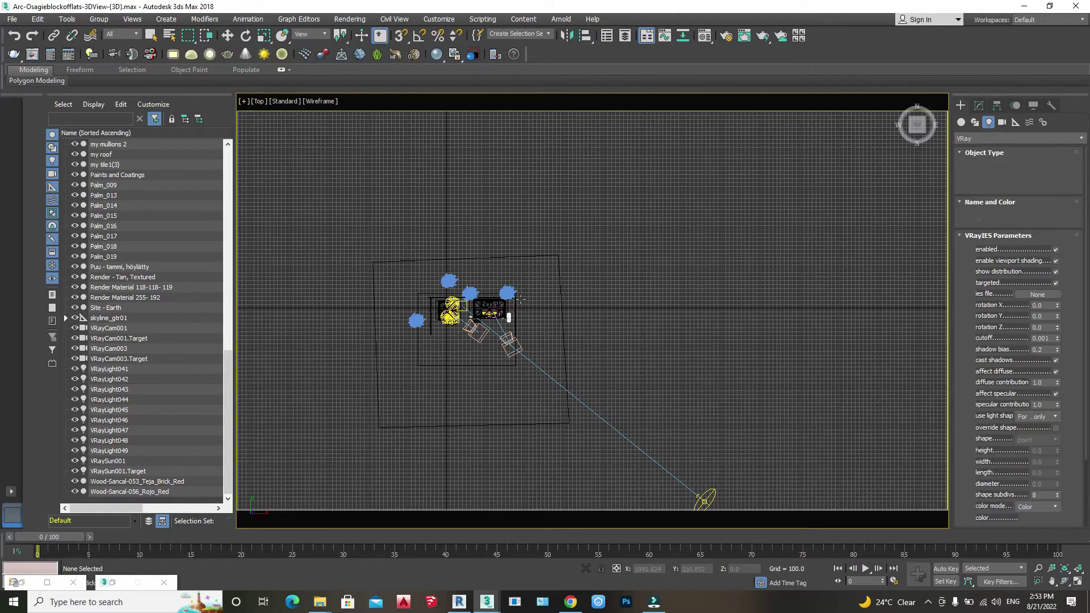
scroll(497, 309, up, 8)
scroll(610, 348, up, 10)
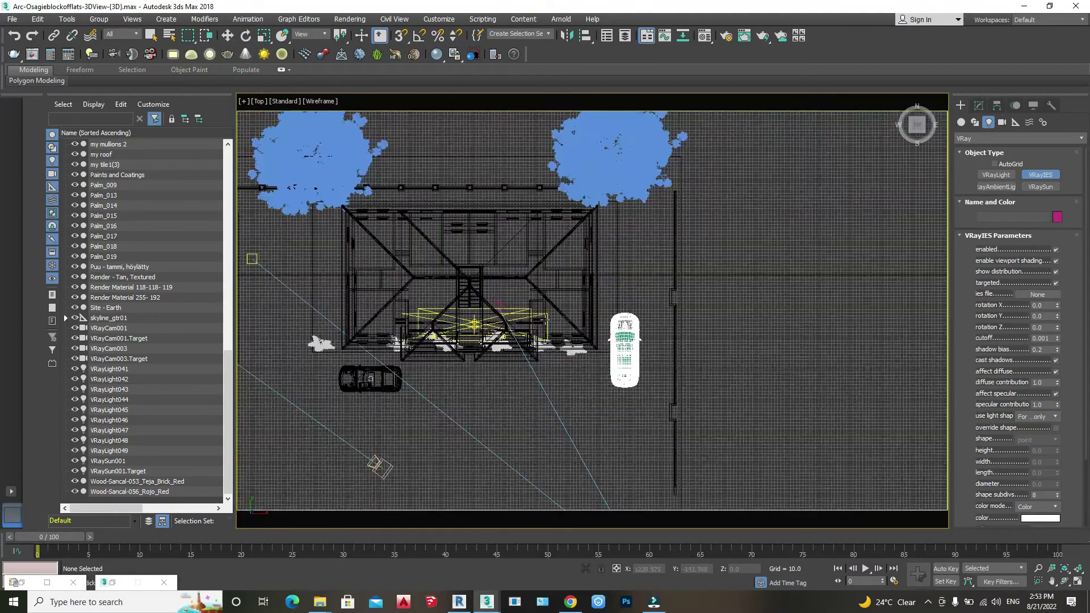
Step: Create VRayIES013 over the wall lamp in Top view, dragging out its target
scroll(609, 347, up, 10)
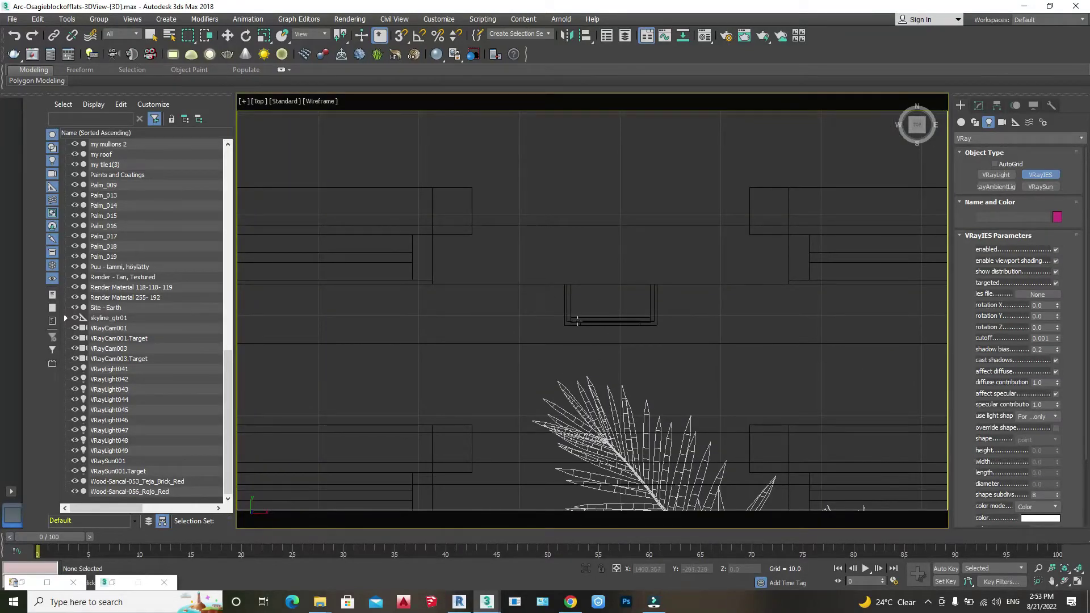
click(612, 305)
right_click(612, 306)
click(611, 302)
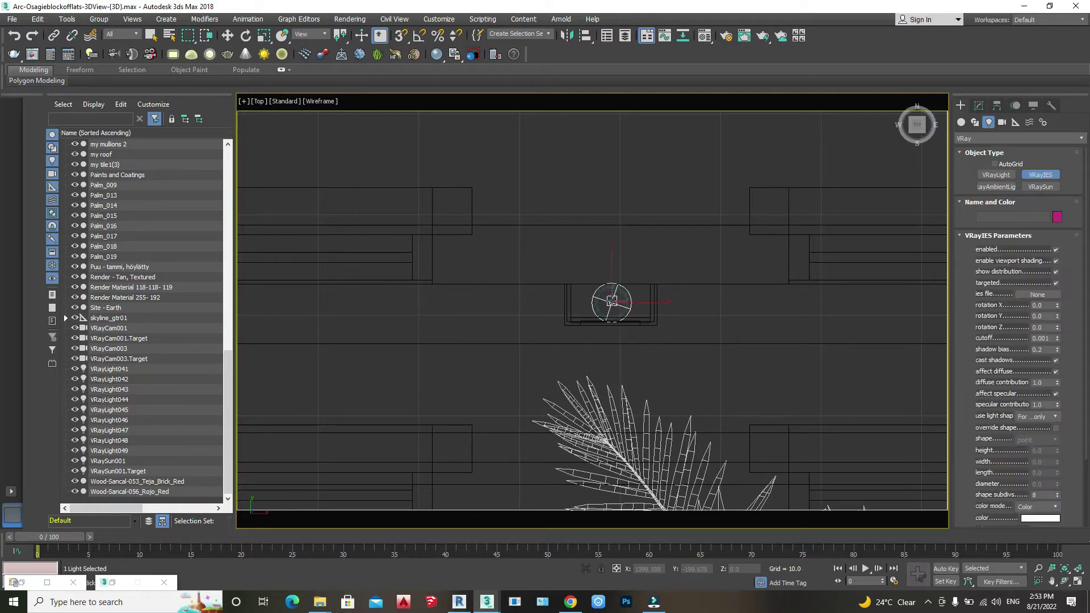
drag(611, 301, 611, 276)
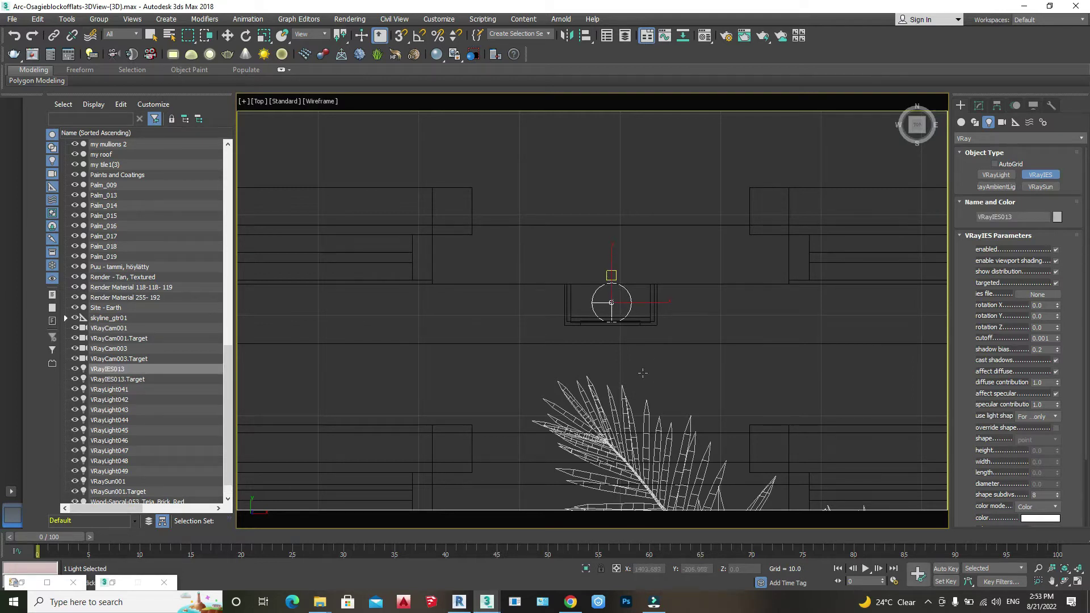
Step: In Front view, raise VRayIES013 and its target up to the wall lamp
key(w)
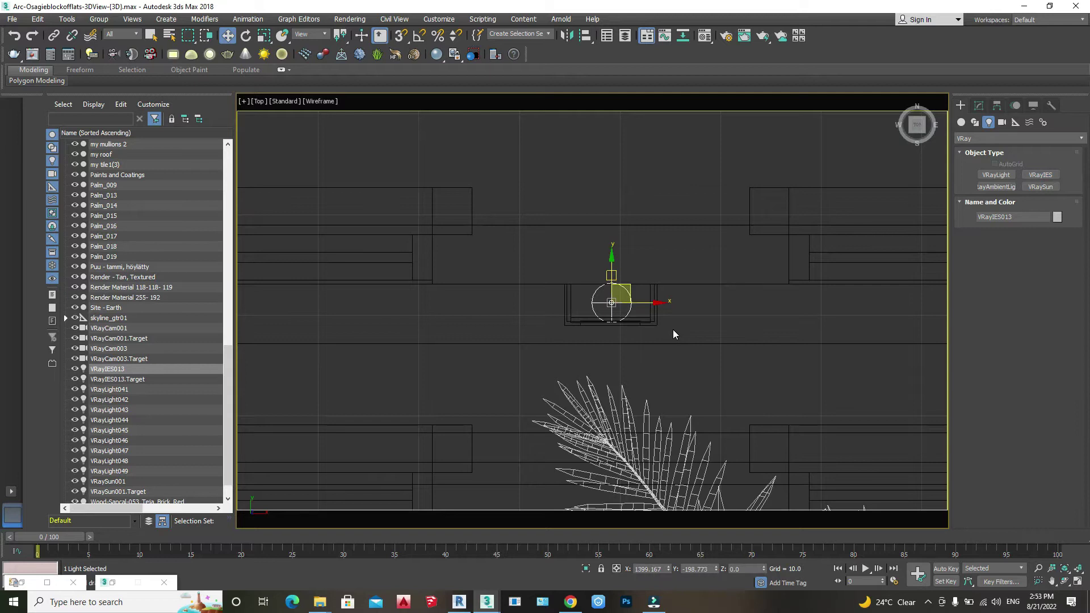
ctrl+click(617, 276)
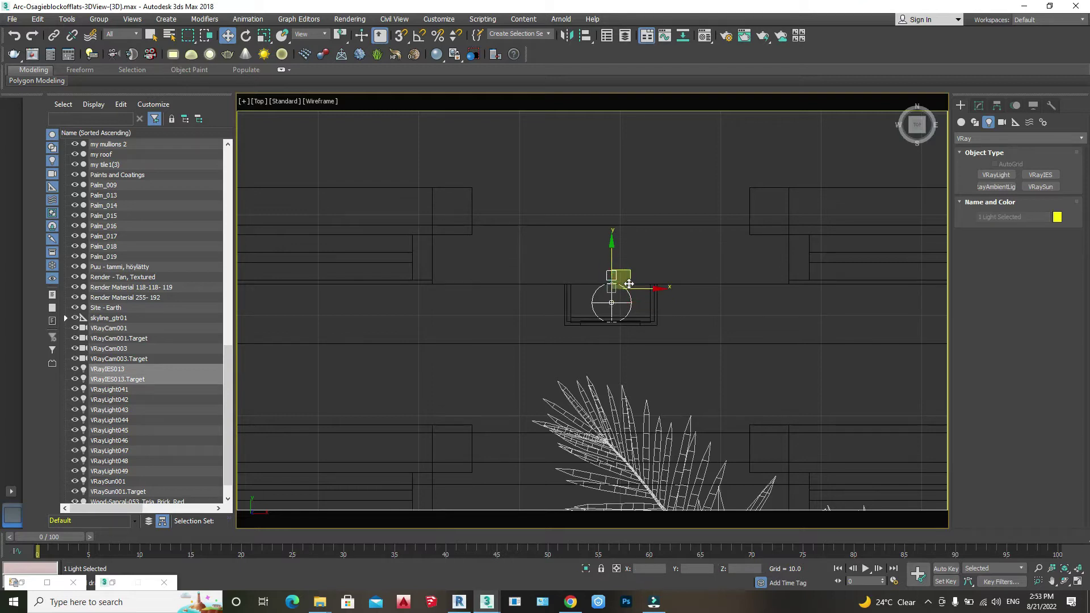
key(z)
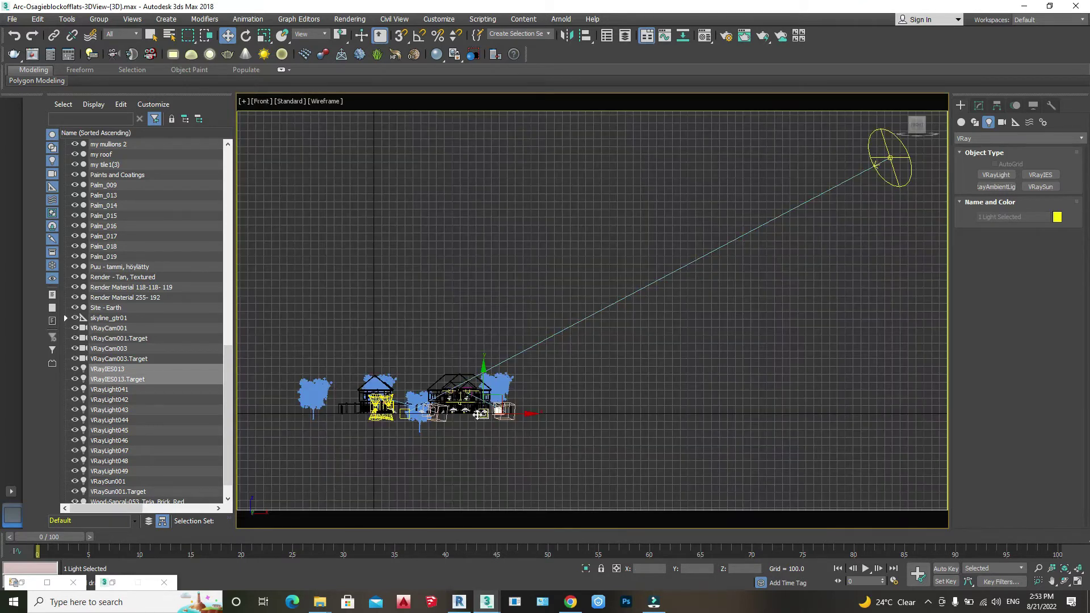
key(f)
scroll(570, 407, up, 3)
scroll(570, 408, up, 4)
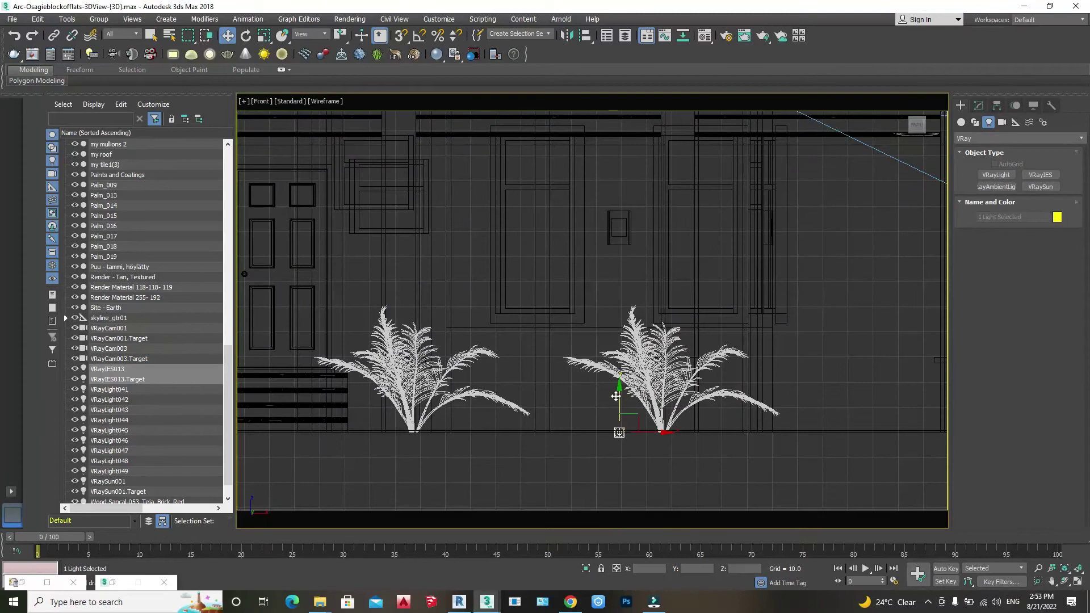
drag(617, 394, 624, 172)
scroll(624, 173, up, 5)
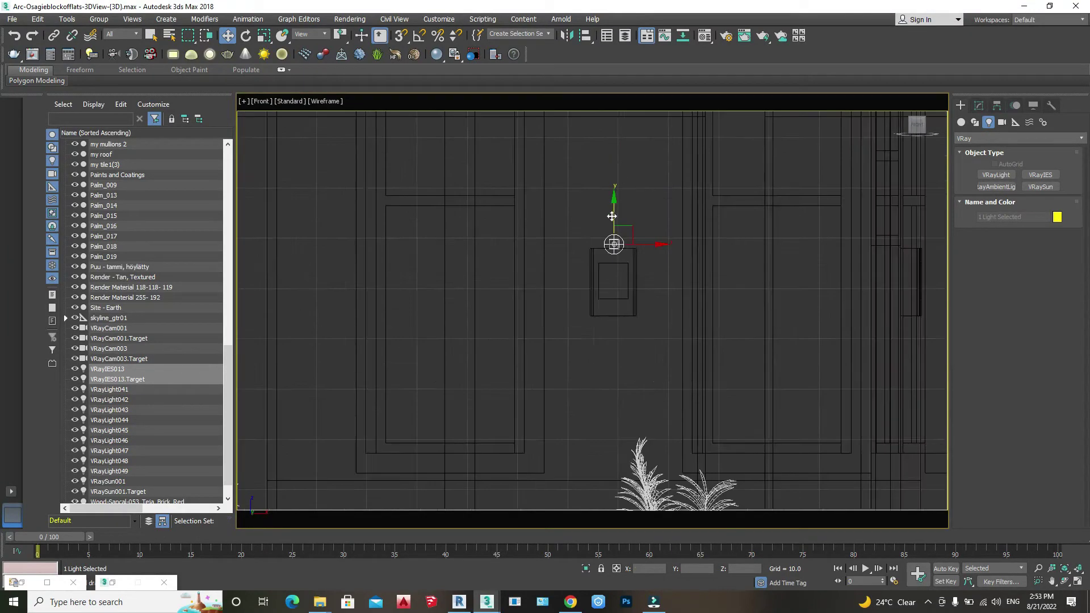
Step: Nudge the light slightly lower and lift its target above it to the upper beam
click(540, 321)
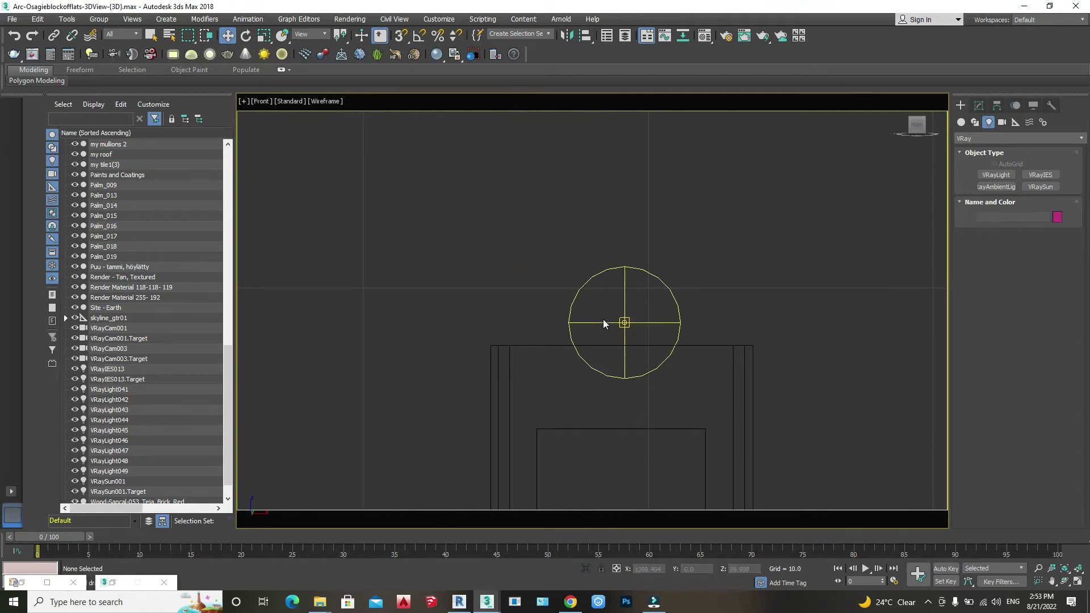
click(603, 321)
drag(624, 281, 624, 284)
scroll(609, 329, up, 4)
click(612, 298)
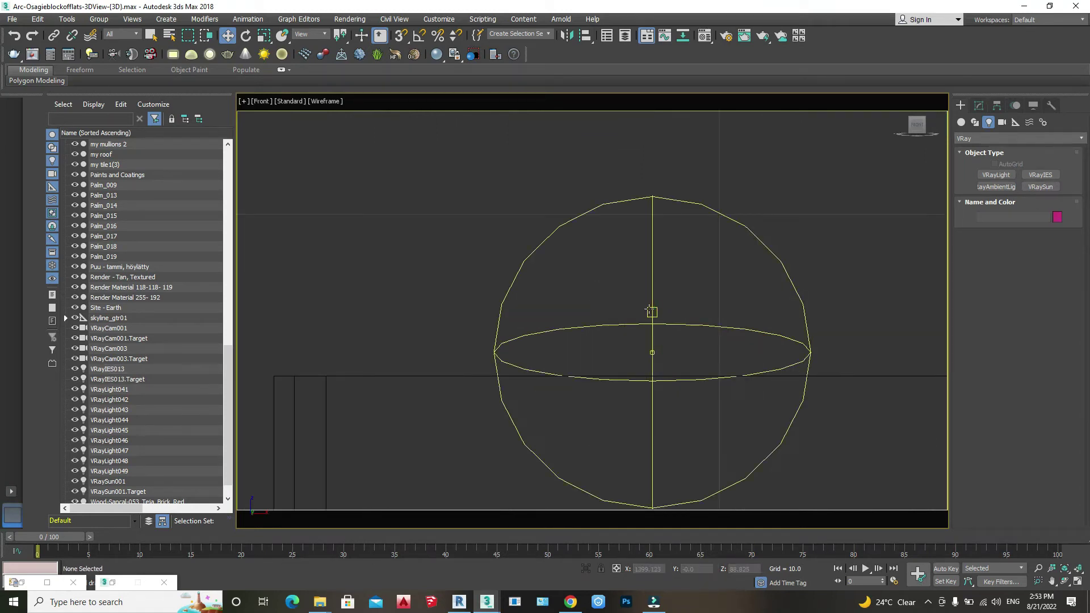
click(650, 311)
scroll(604, 384, down, 3)
scroll(605, 388, down, 3)
drag(616, 317, 617, 151)
scroll(579, 324, down, 3)
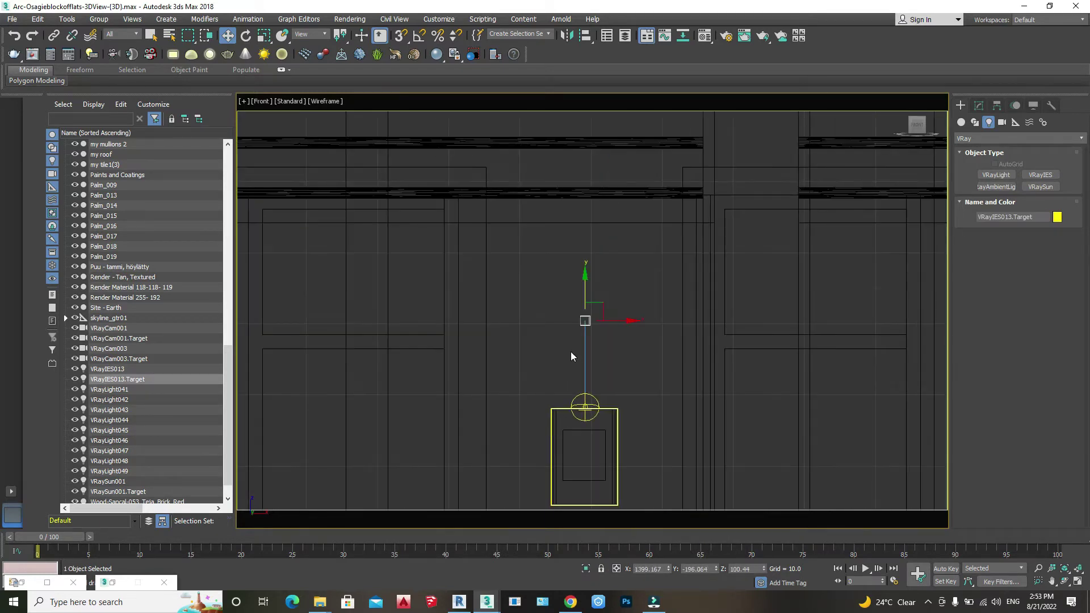
mouse_move(586, 281)
mouse_down()
mouse_move(588, 174)
mouse_move(588, 341)
mouse_move(595, 220)
mouse_move(592, 313)
mouse_move(592, 275)
mouse_move(591, 287)
mouse_up()
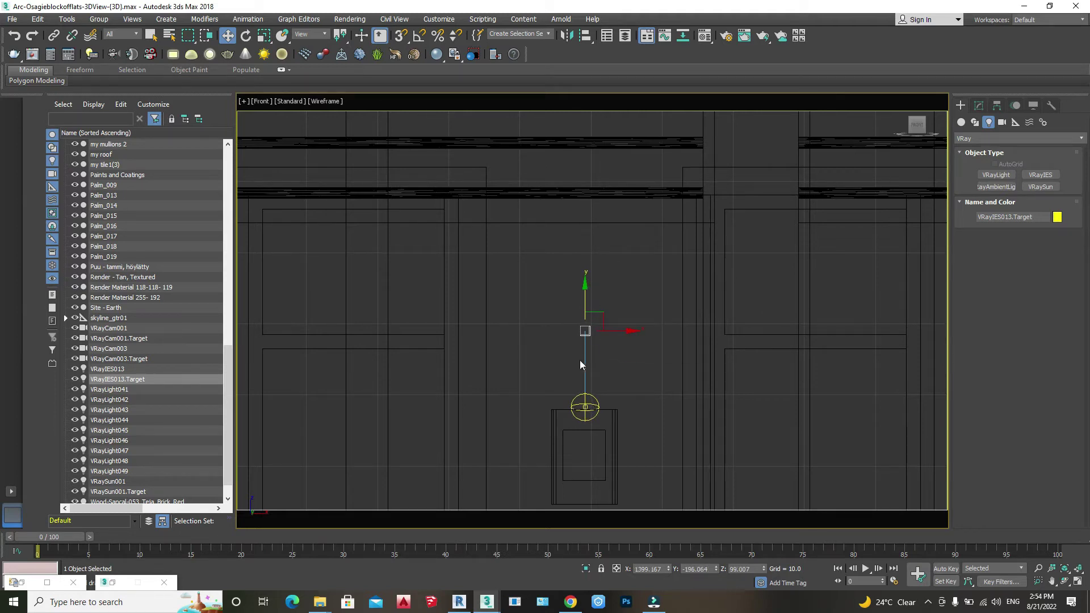
Step: Move the light and target together slightly higher on the facade
scroll(585, 409, up, 3)
scroll(546, 377, down, 2)
scroll(560, 384, up, 2)
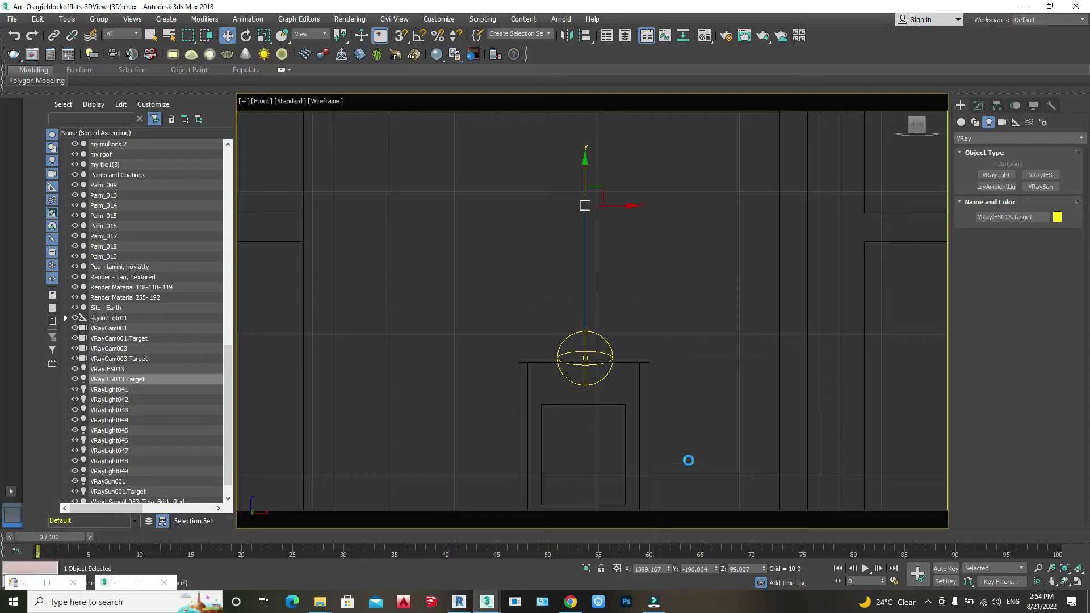
scroll(665, 366, up, 3)
scroll(579, 369, down, 3)
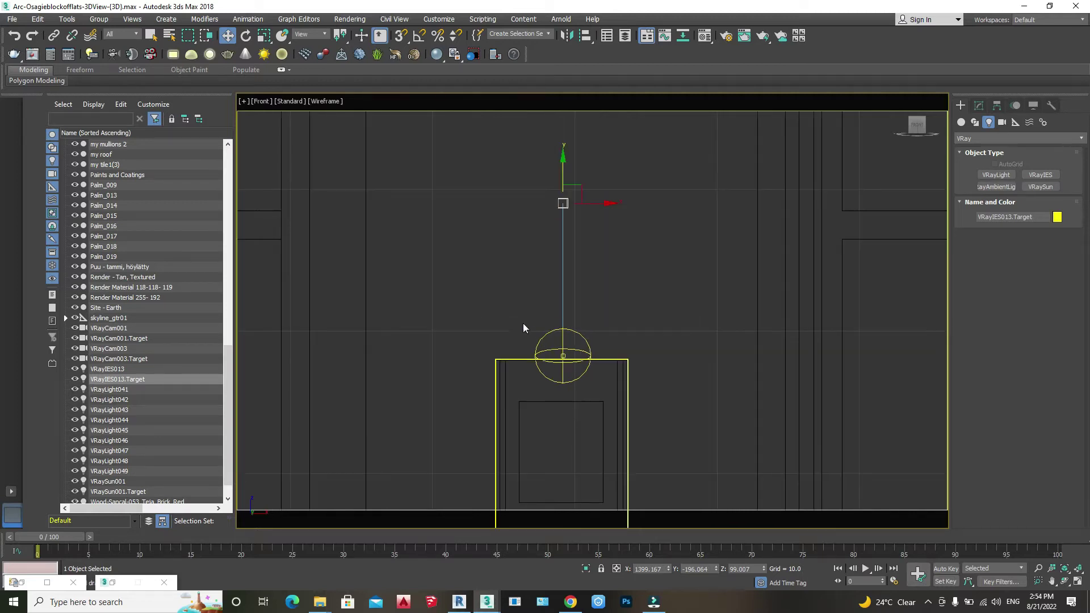
click(548, 331)
scroll(578, 304, down, 1)
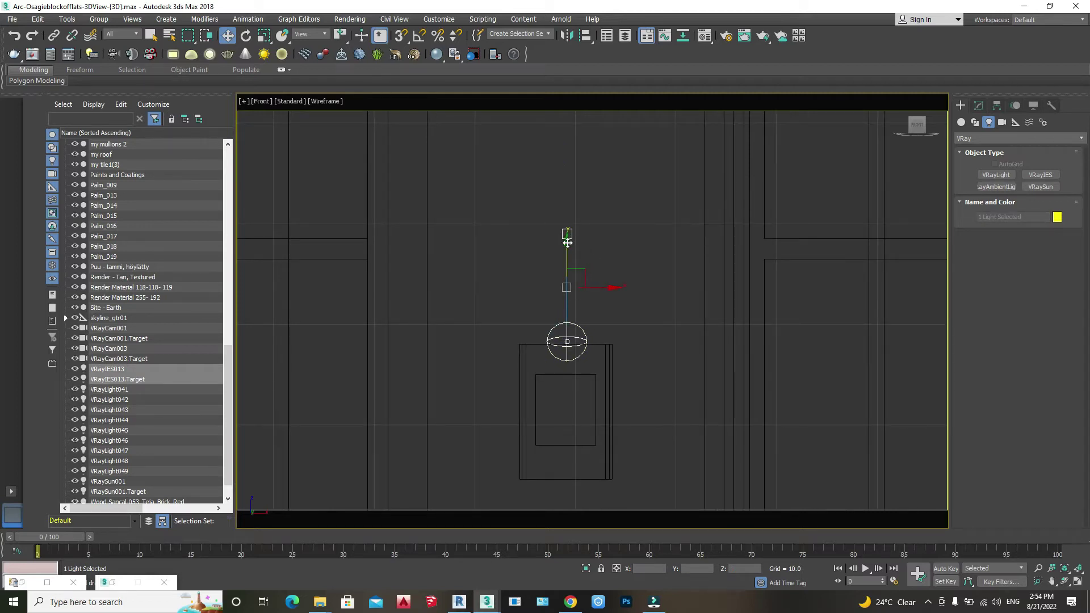
drag(567, 242, 563, 377)
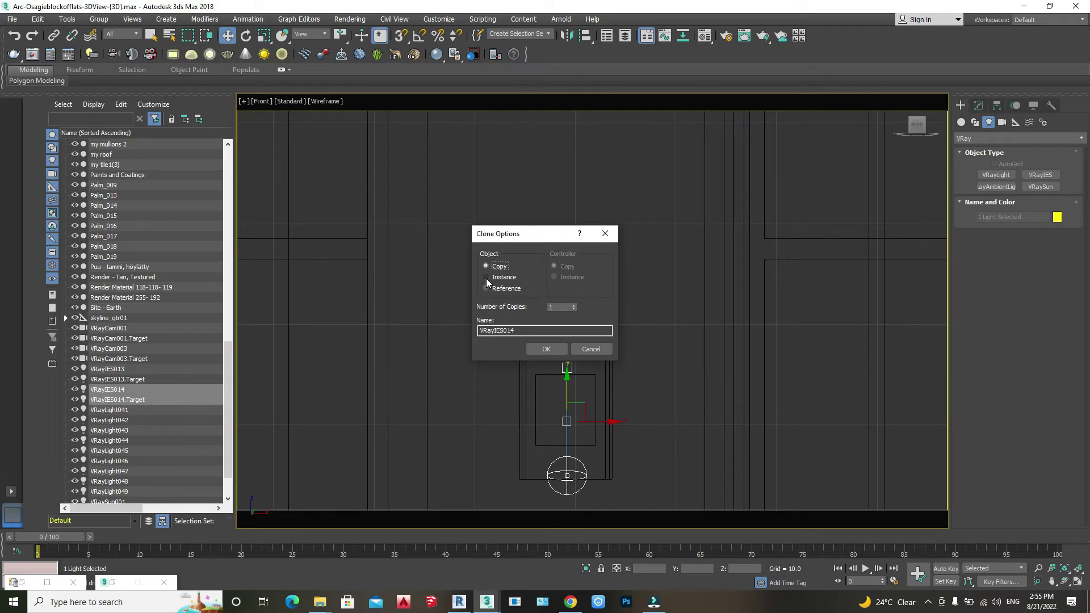
Step: Clone the IES light as an Instance, creating VRayIES014
click(486, 277)
click(546, 348)
scroll(554, 352, down, 4)
scroll(568, 341, up, 7)
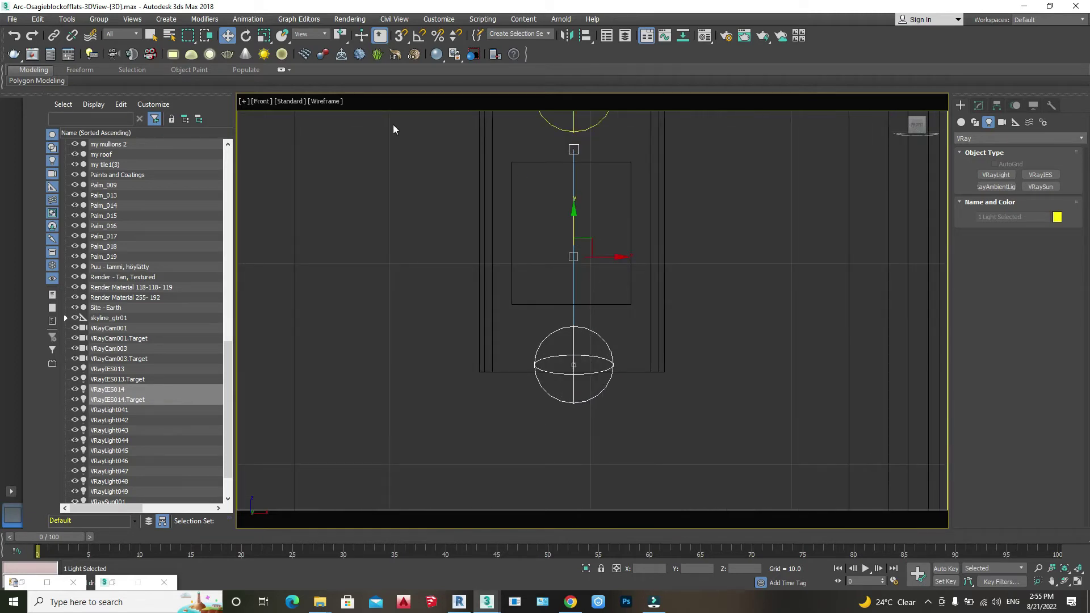
Step: Rotate VRayIES014 180° to aim downward, move it below the wall lamp, then reselect VRayIES013
click(246, 35)
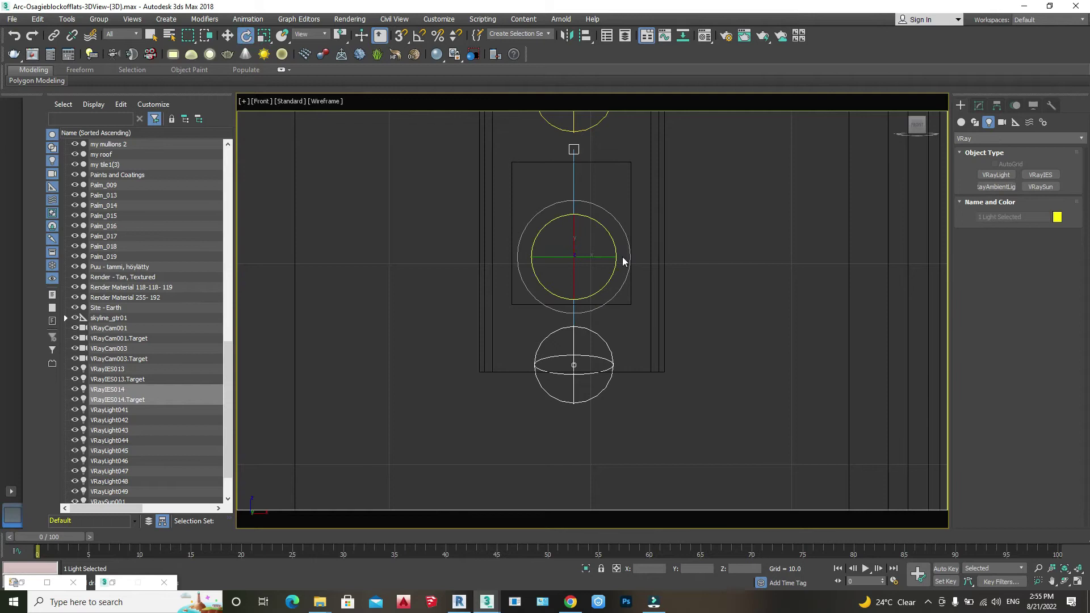
drag(625, 254, 586, 467)
click(227, 35)
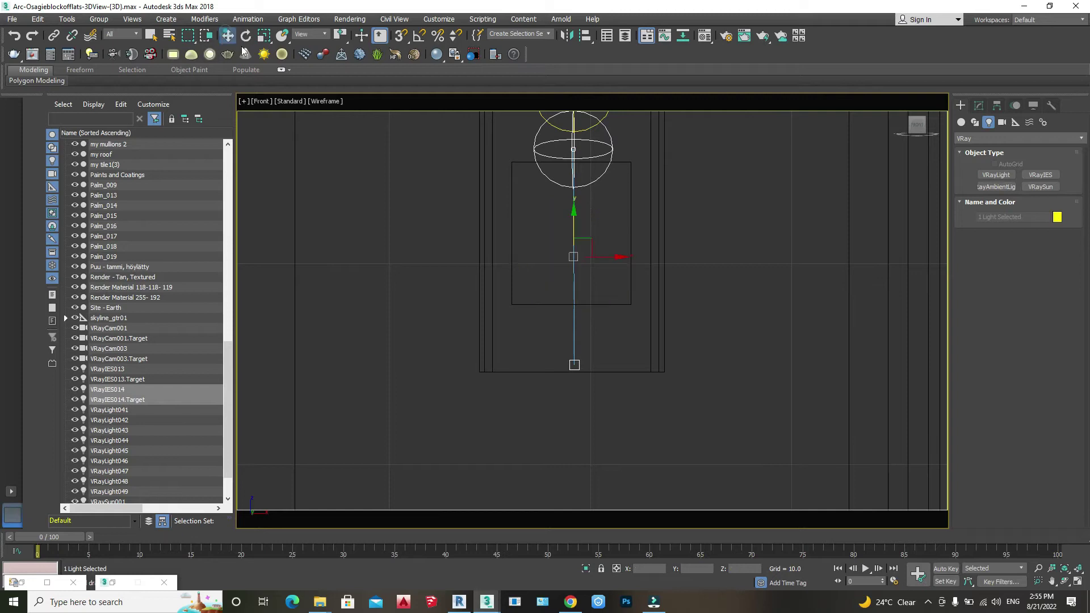
drag(572, 229, 552, 444)
scroll(528, 363, down, 5)
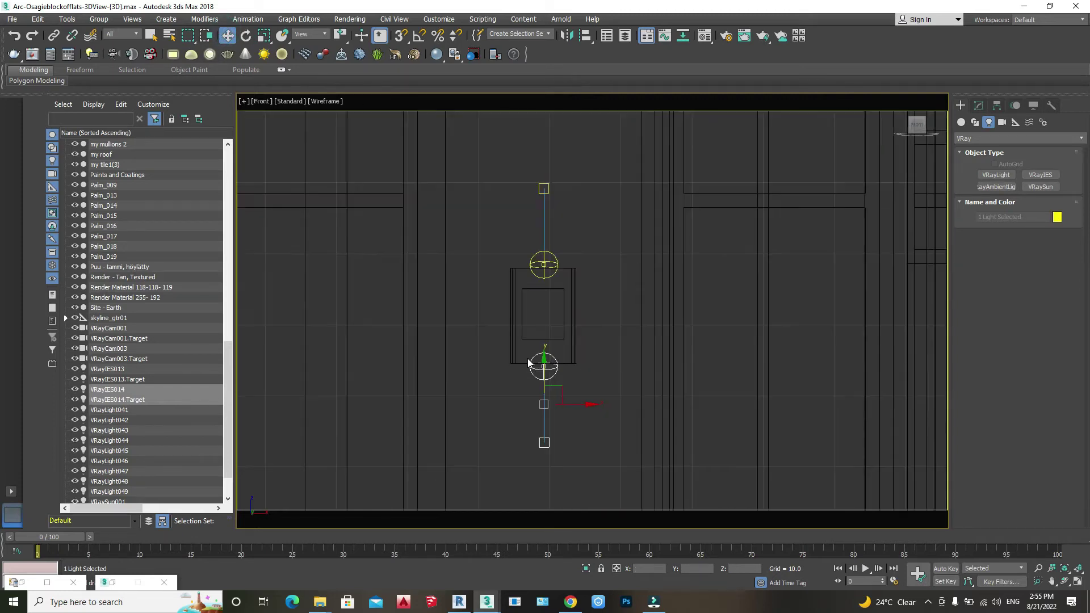
click(595, 376)
scroll(552, 251, up, 4)
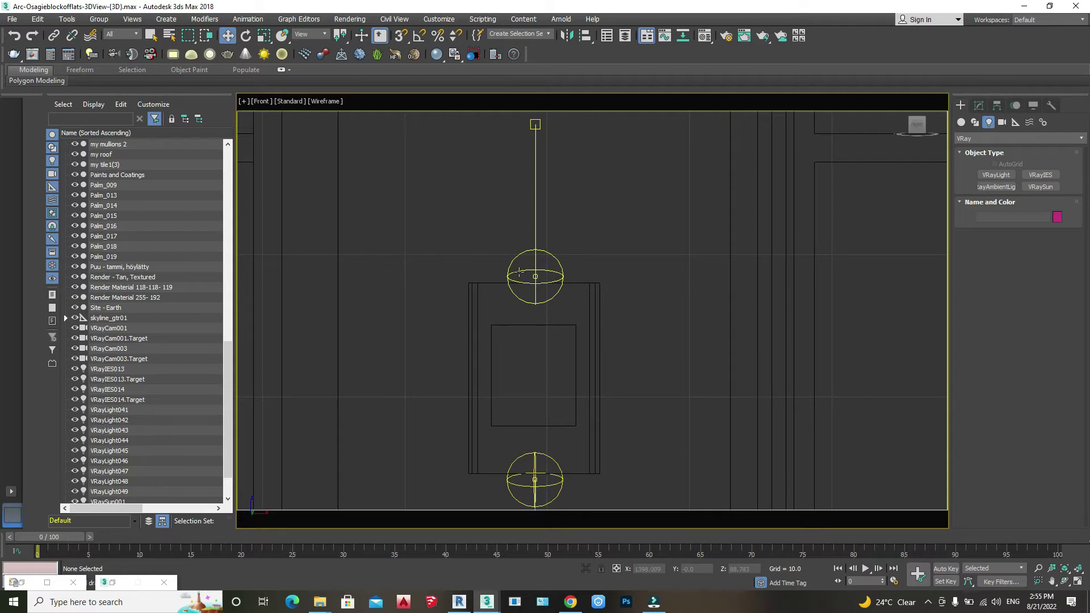
click(520, 273)
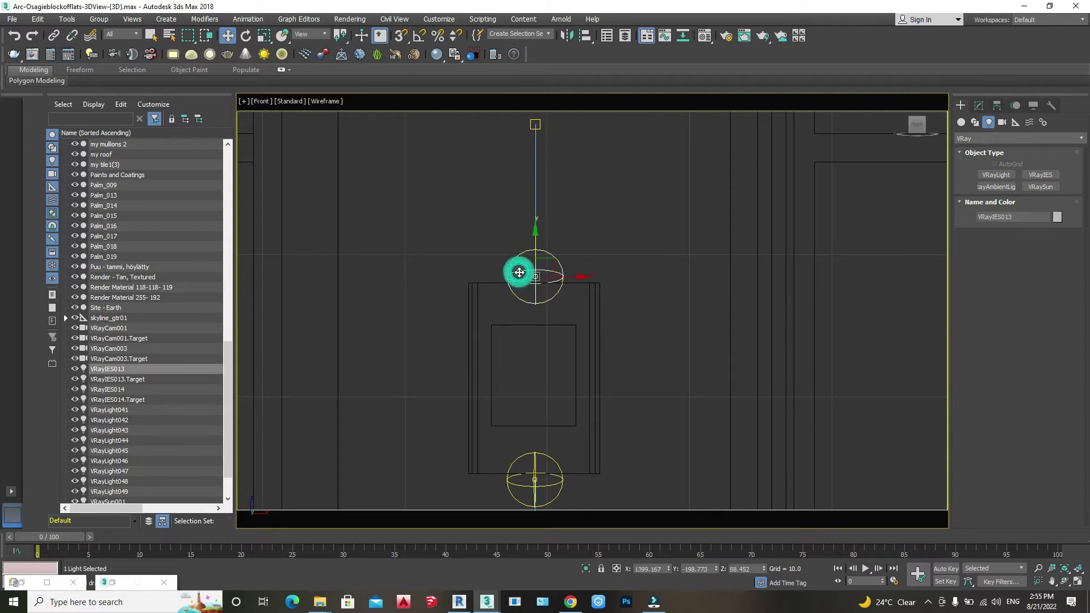
Step: From VRayIES013's Modify panel, browse for an IES file in Desktop > IES
click(979, 106)
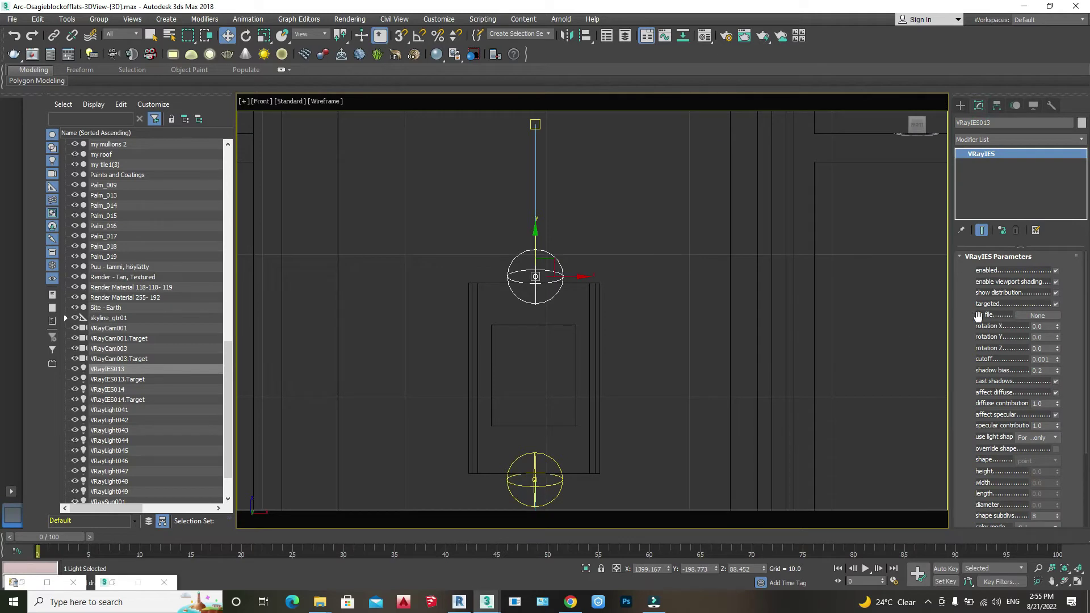
click(1038, 315)
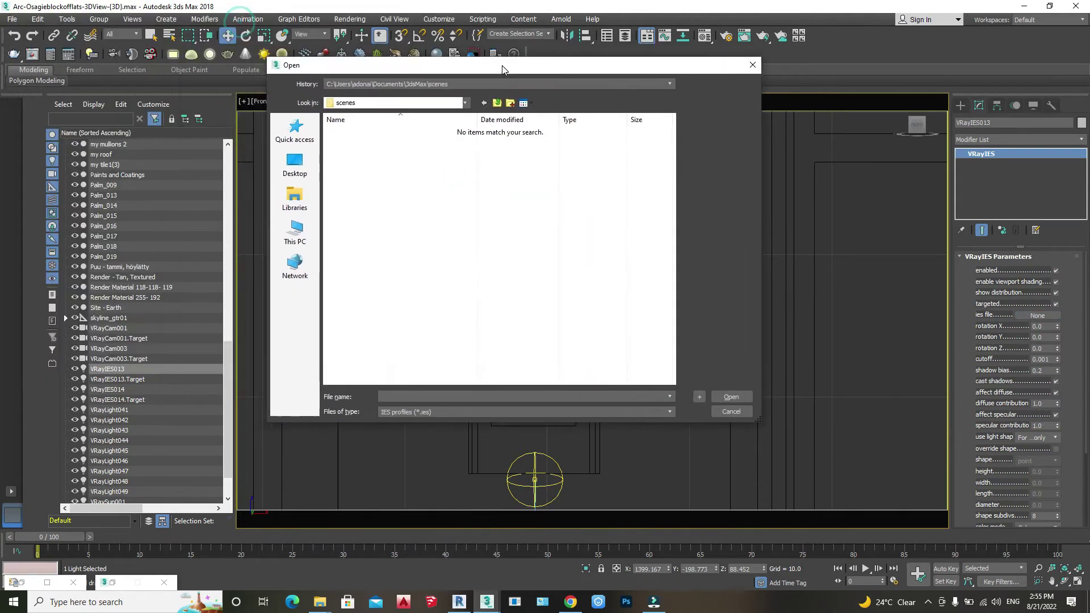
click(296, 173)
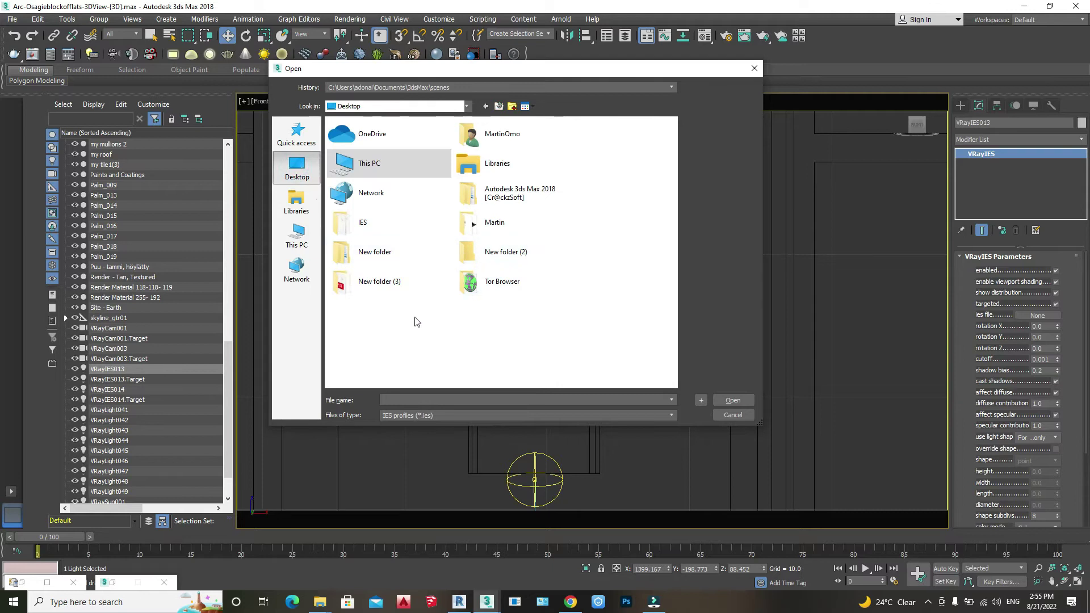
double_click(414, 227)
Step: Load the 063 LUGSTAR PREMIUM LED 76D 840 profile as the light's IES file
scroll(420, 255, down, 10)
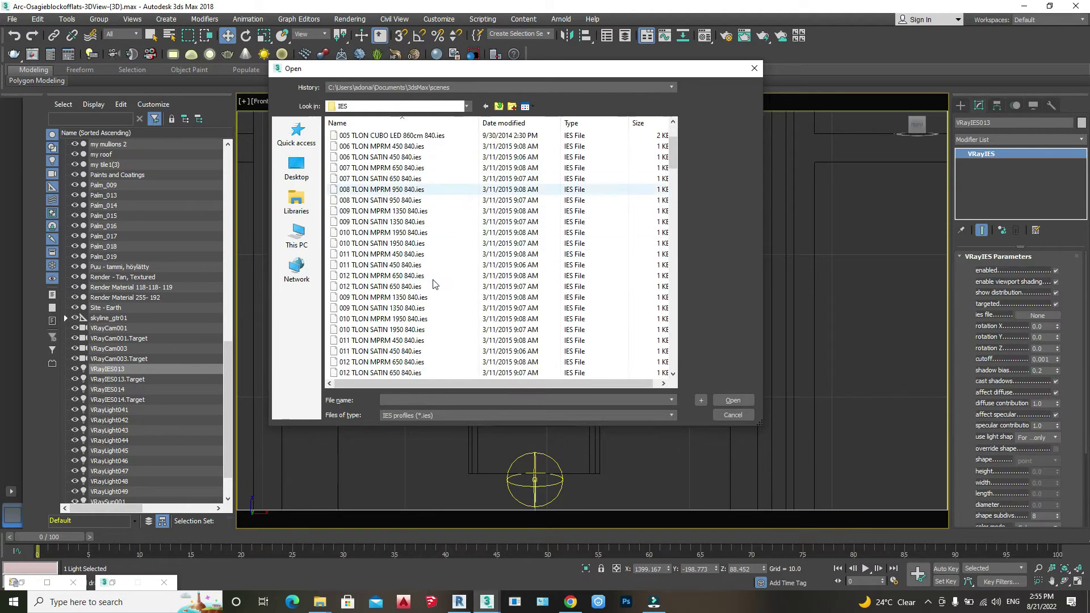
scroll(434, 282, down, 3)
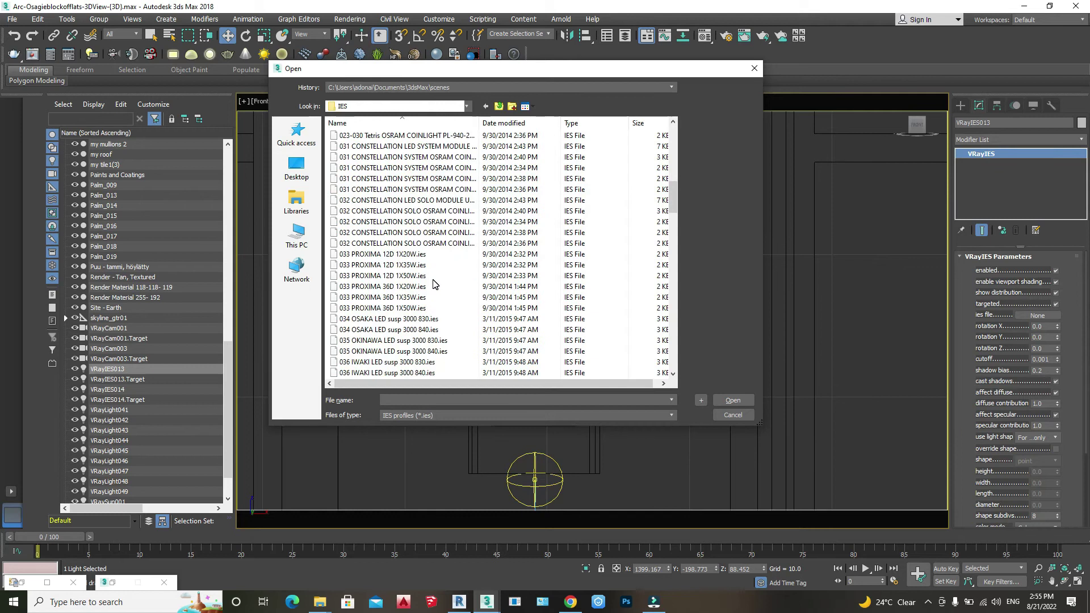
scroll(434, 282, down, 15)
scroll(434, 282, down, 8)
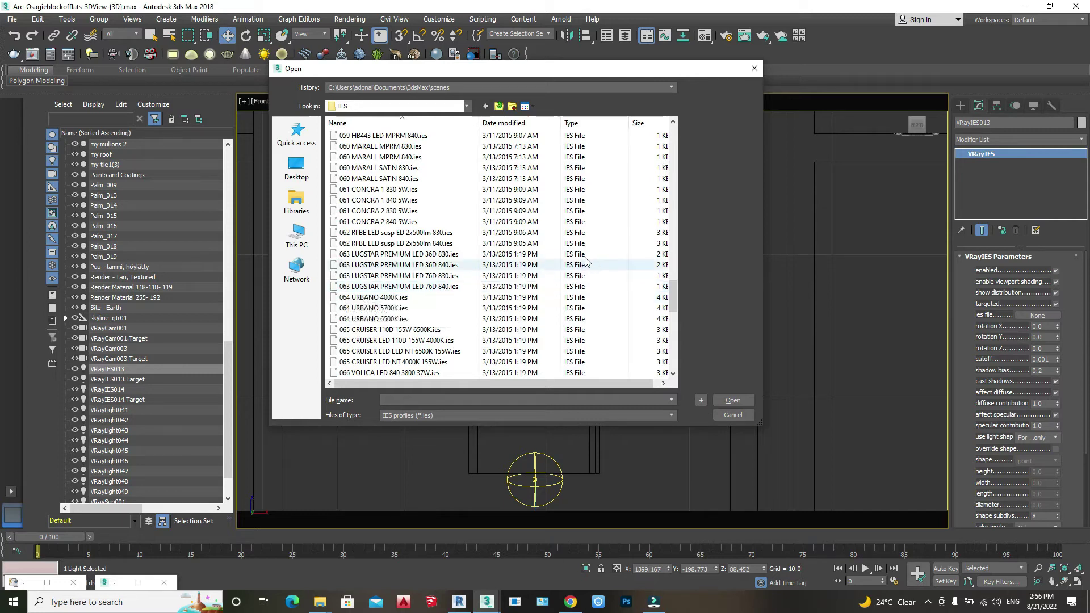
click(445, 288)
click(731, 400)
scroll(531, 261, up, 3)
scroll(543, 340, down, 5)
scroll(539, 423, up, 4)
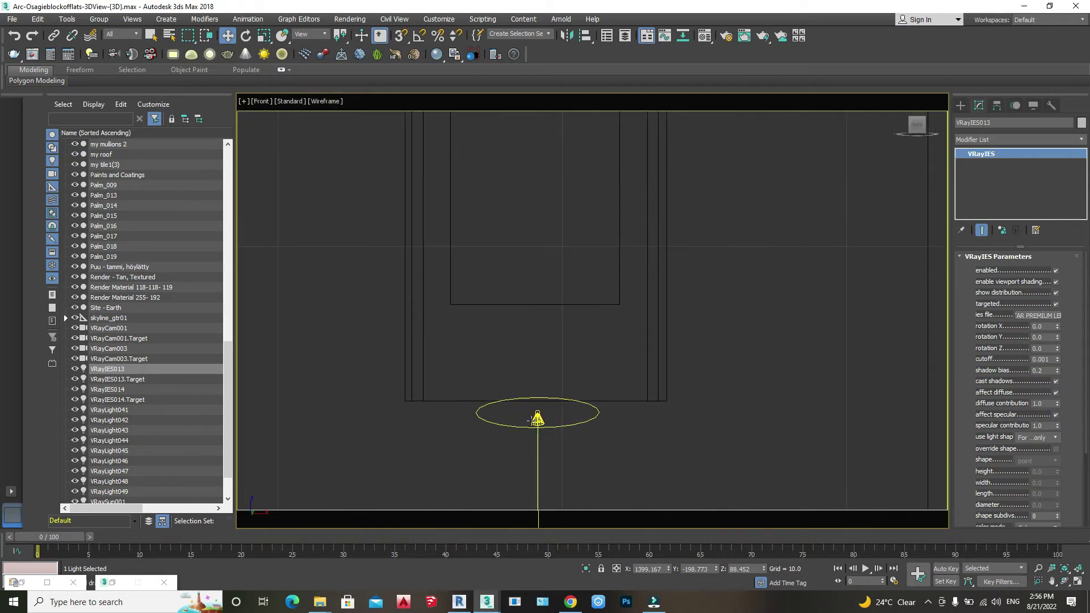
Step: Select both wall lamp lights and their targets
scroll(536, 429, down, 2)
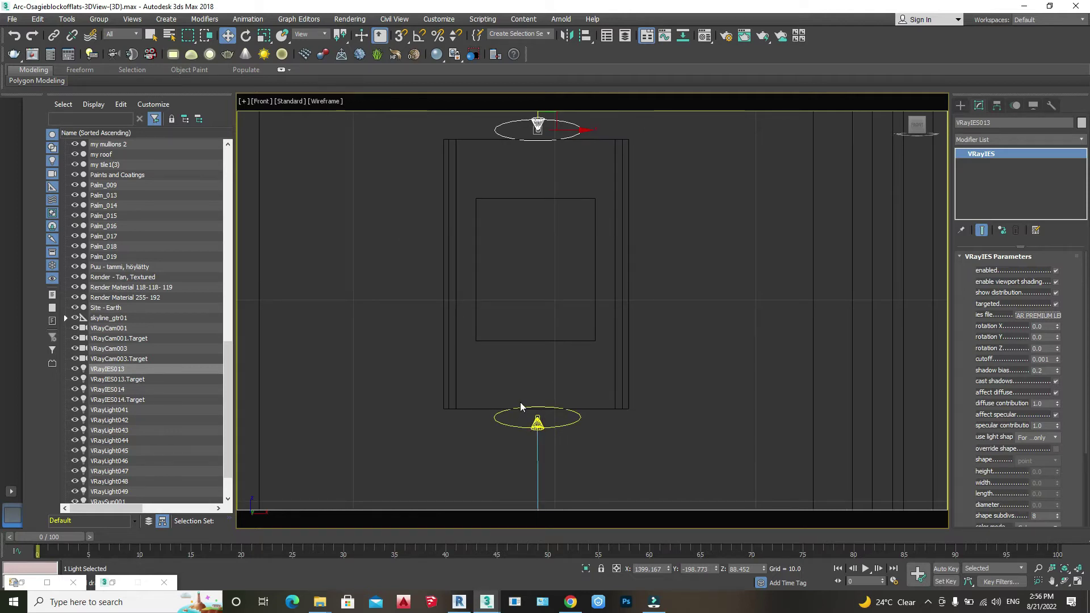
scroll(521, 420, down, 1)
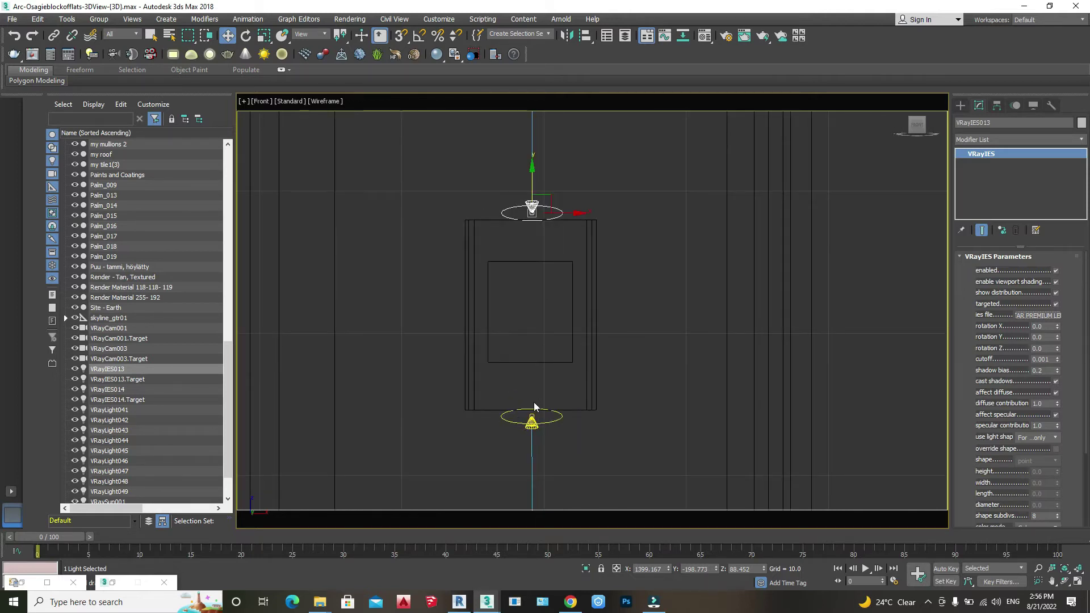
scroll(530, 410, down, 2)
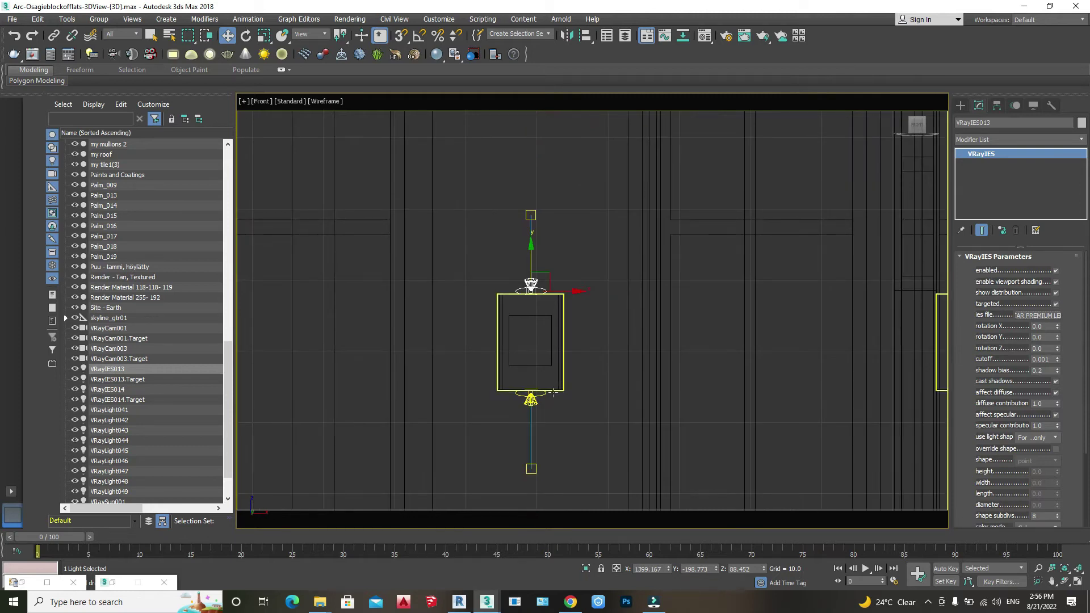
click(530, 399)
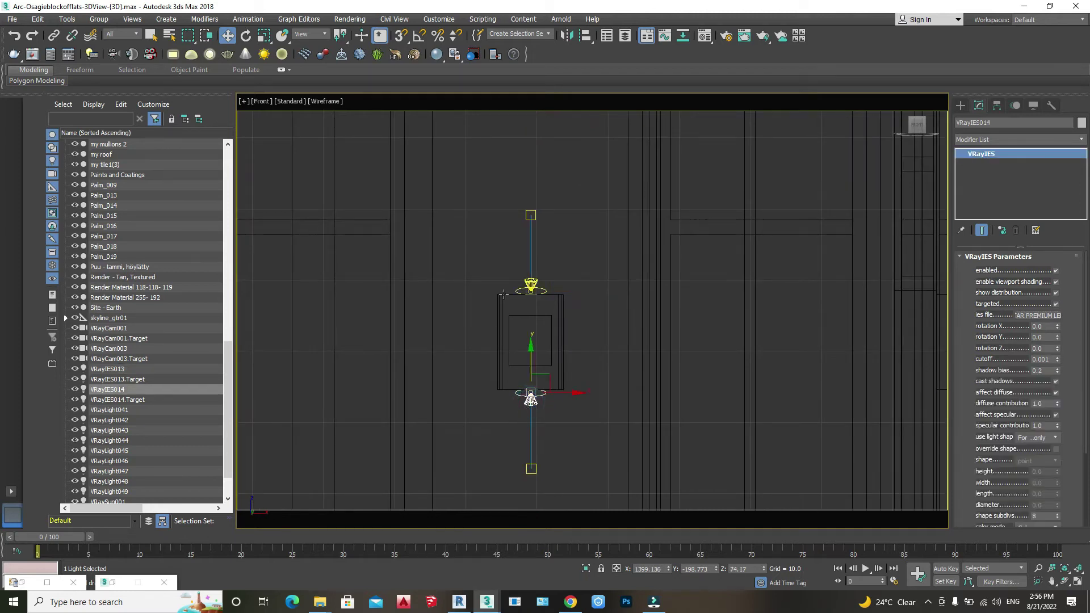
scroll(513, 279, up, 1)
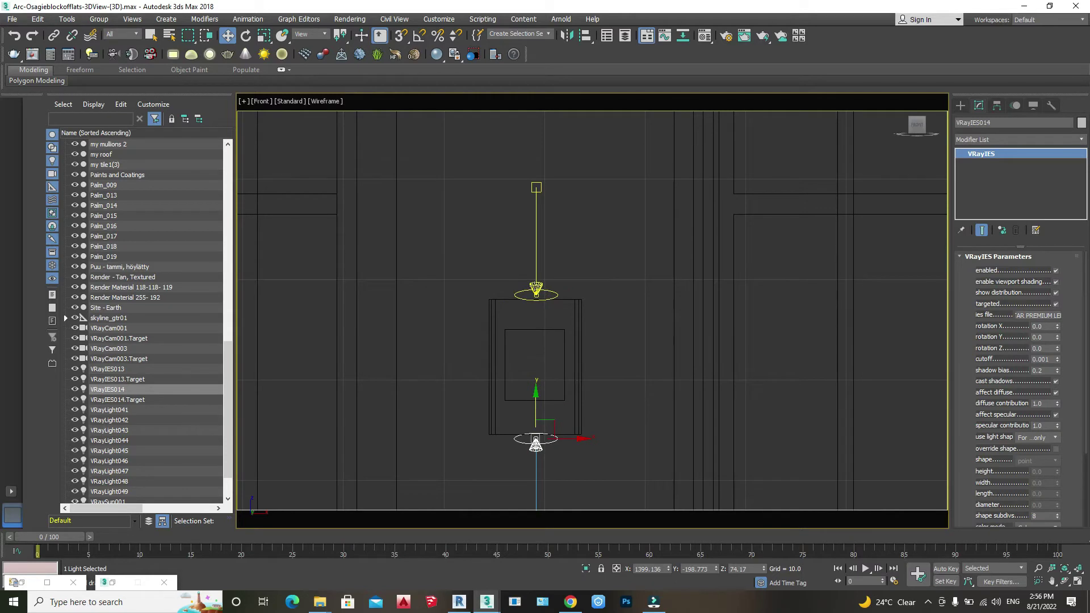
ctrl+click(536, 290)
ctrl+click(537, 186)
scroll(559, 299, down, 1)
ctrl+click(541, 469)
Step: Reselect VRayIES013 alone and scroll its parameters to the colour and intensity settings
click(554, 260)
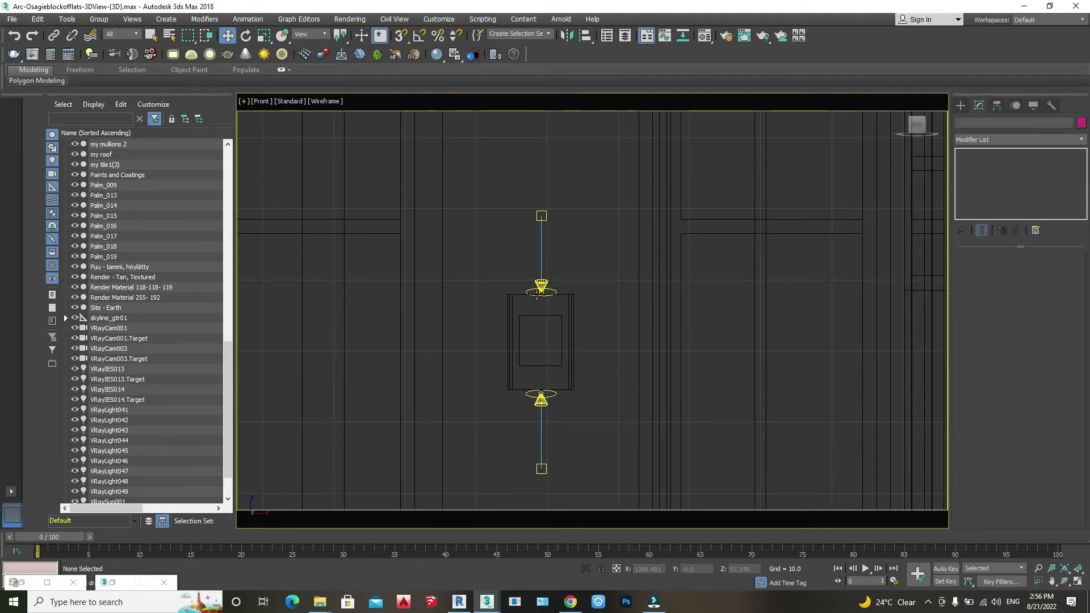
click(537, 285)
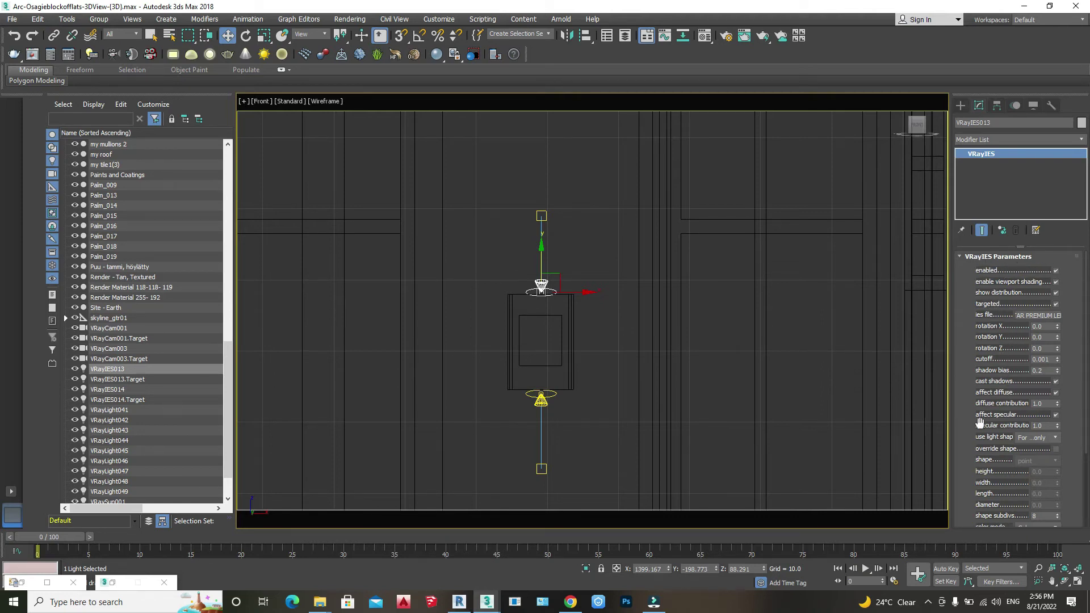
drag(977, 486, 978, 386)
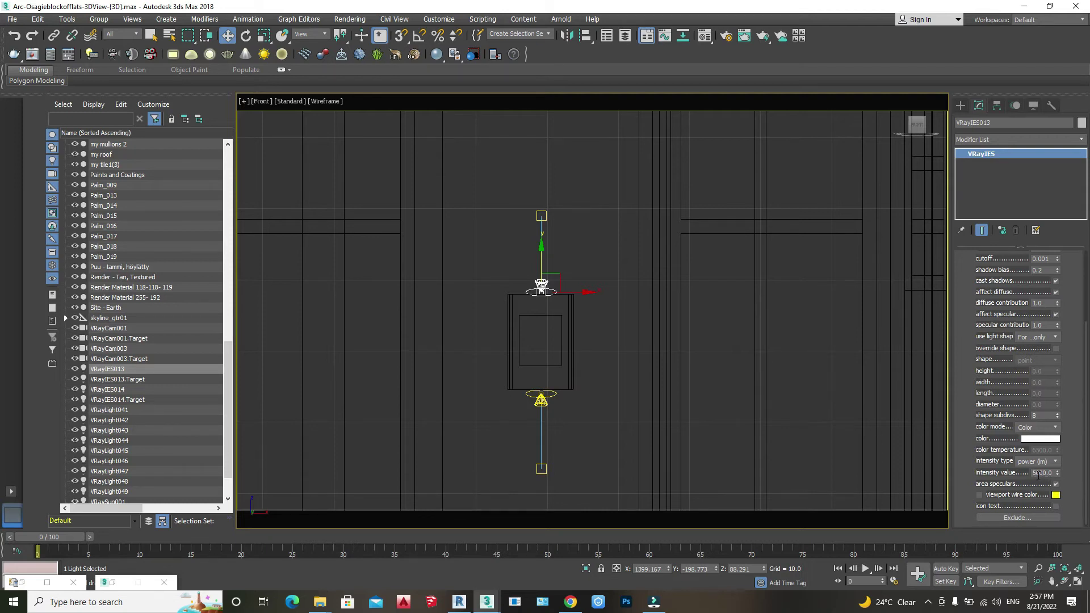
Step: Change VRayIES013's intensity from 5000 to 50000 lumens
click(1037, 473)
click(1036, 473)
click(1036, 474)
text(0)
double_click(1041, 473)
Step: Move the lower lamp VRayIES014 upward and fine-tune its height
scroll(541, 401, up, 4)
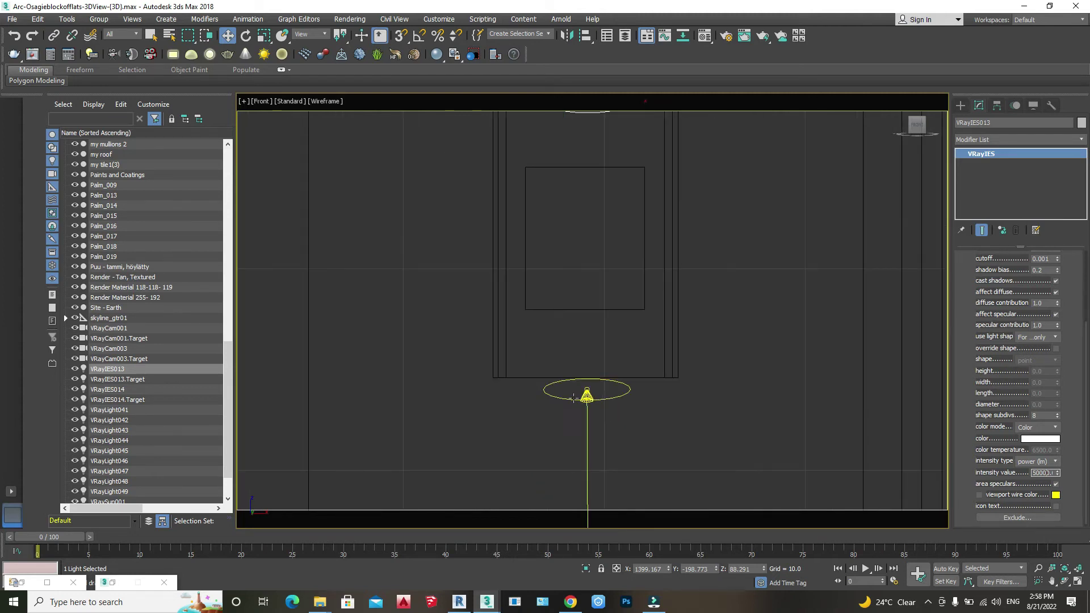
click(587, 394)
mouse_move(586, 349)
mouse_down()
mouse_move(590, 285)
mouse_move(590, 319)
mouse_move(604, 275)
mouse_move(604, 342)
mouse_up()
scroll(600, 386, up, 6)
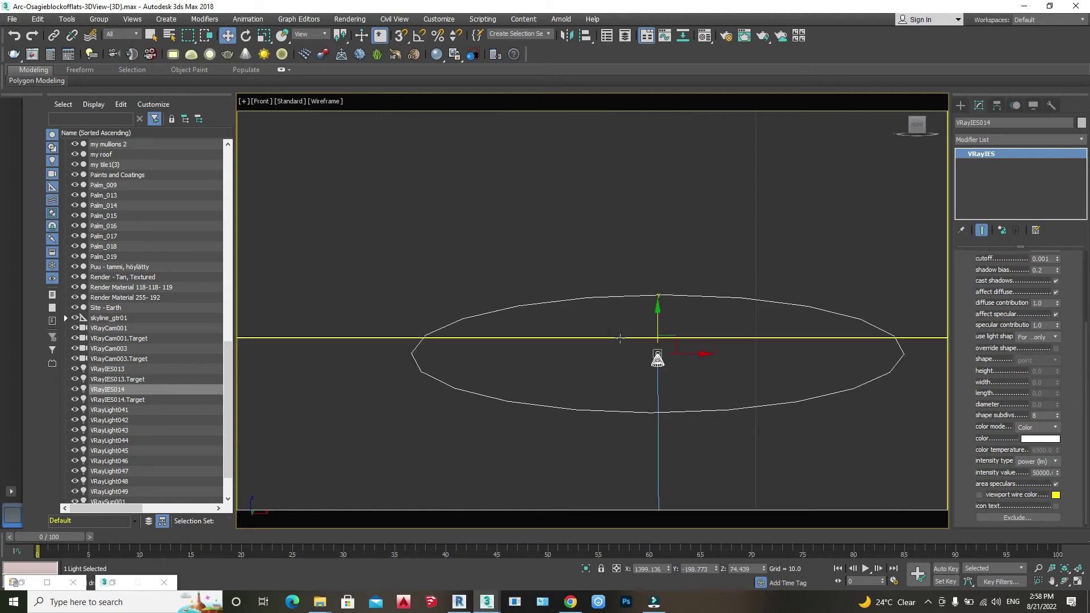
mouse_move(657, 310)
mouse_down()
mouse_move(661, 297)
mouse_move(660, 311)
mouse_up()
scroll(553, 332, down, 4)
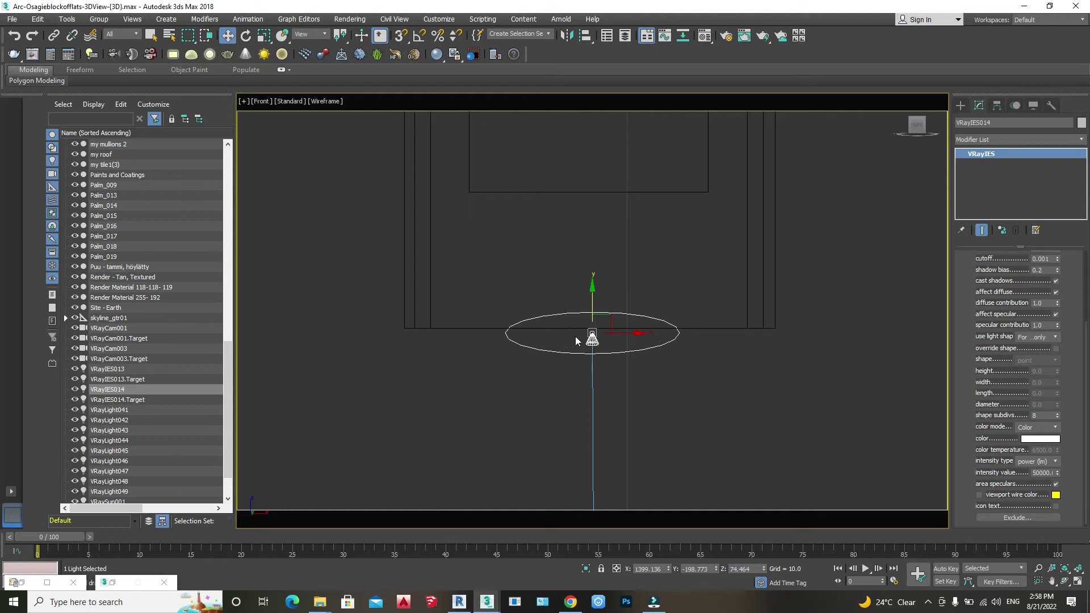
scroll(591, 336, up, 3)
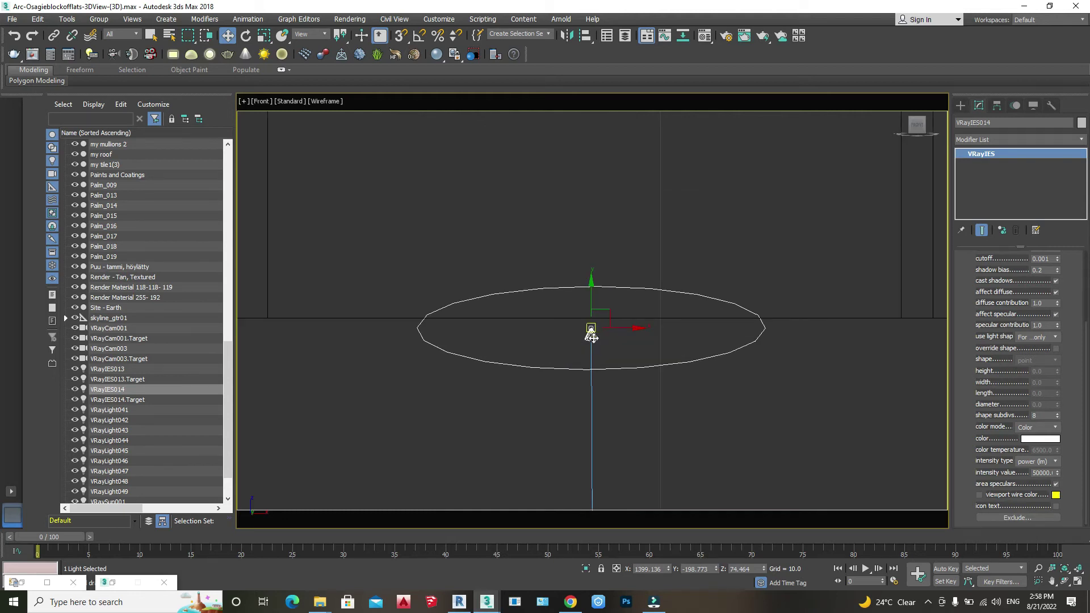
mouse_move(592, 281)
mouse_down()
mouse_move(593, 290)
mouse_move(593, 280)
mouse_up()
scroll(543, 362, down, 5)
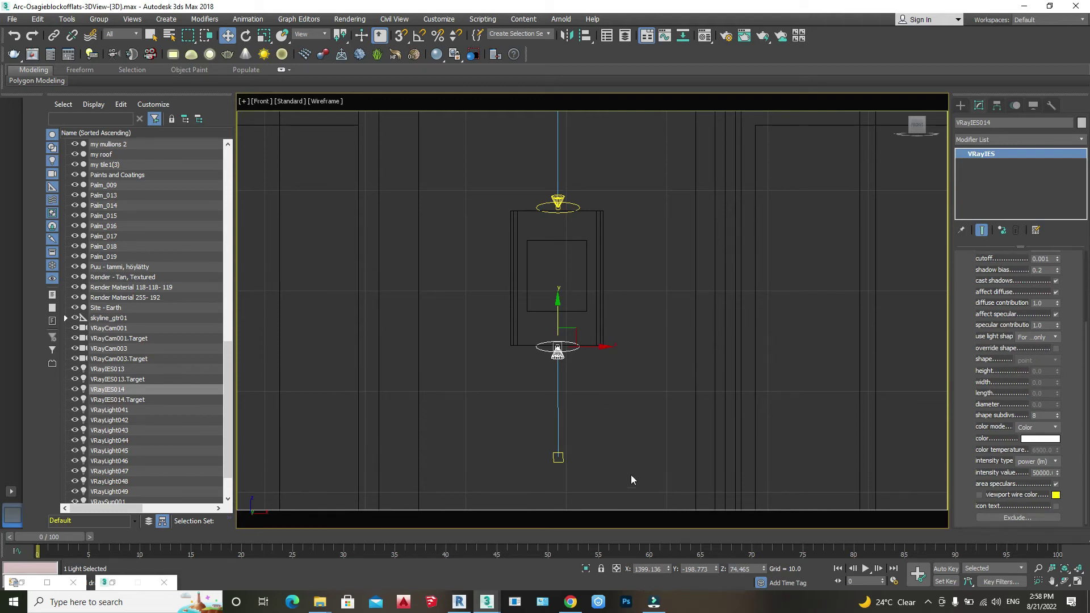
Step: Select VRayIES014's intensity value for editing
click(1039, 474)
click(1040, 474)
double_click(1035, 473)
scroll(601, 363, down, 2)
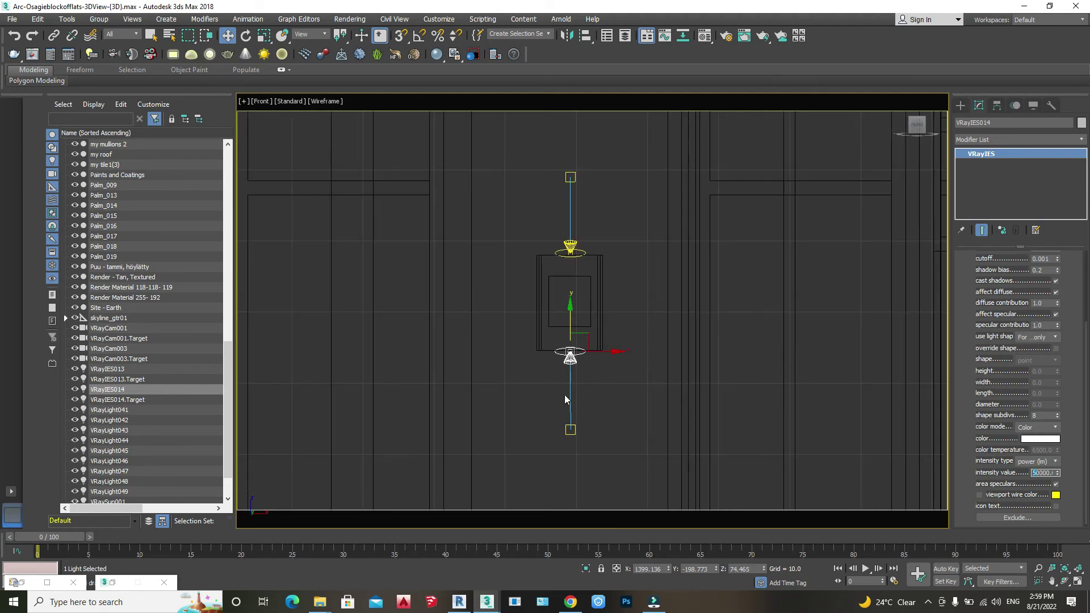
Step: Group both IES lamps and their targets as Group172
ctrl+click(569, 429)
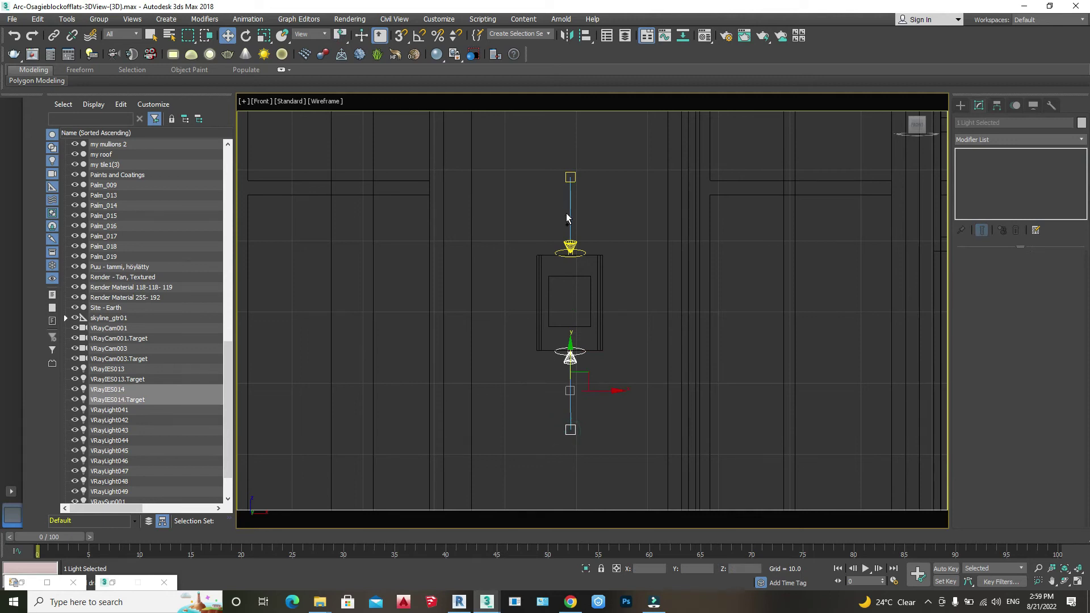
scroll(567, 213, up, 2)
ctrl+click(572, 162)
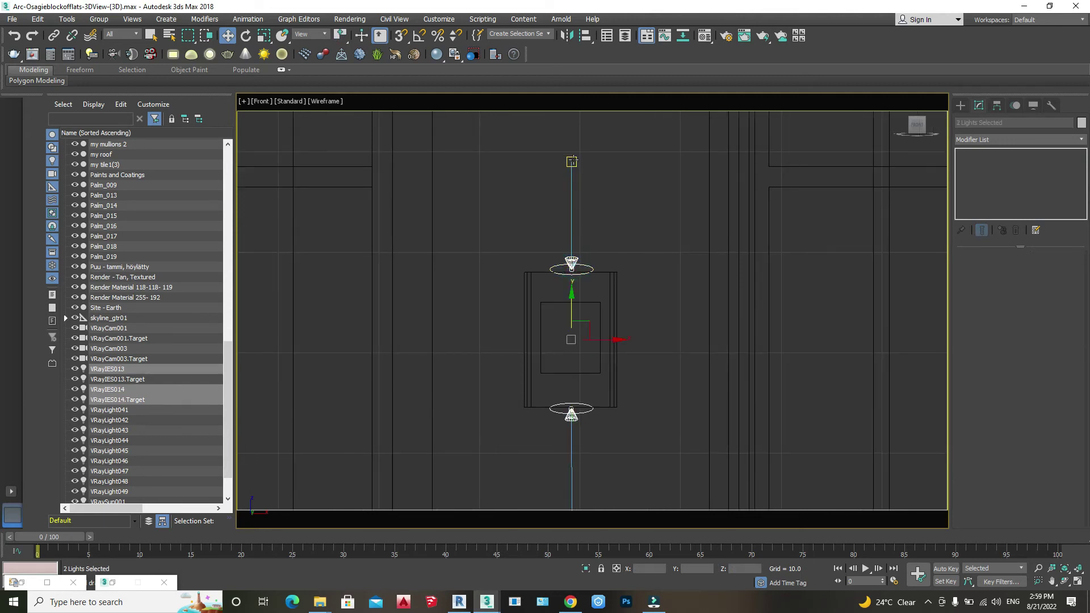
ctrl+click(571, 162)
scroll(597, 249, down, 2)
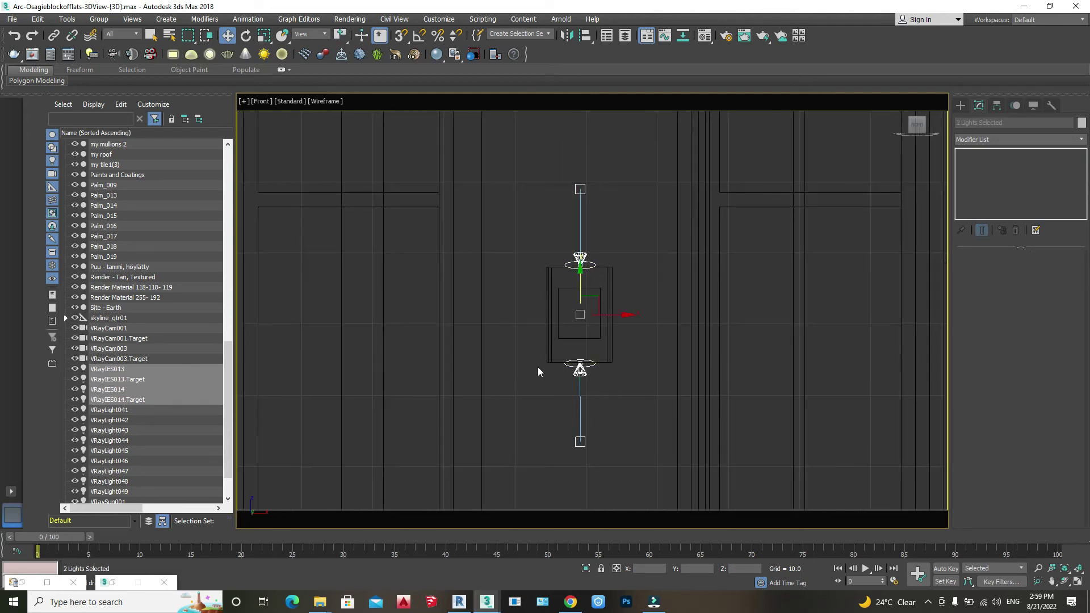
click(94, 20)
click(100, 38)
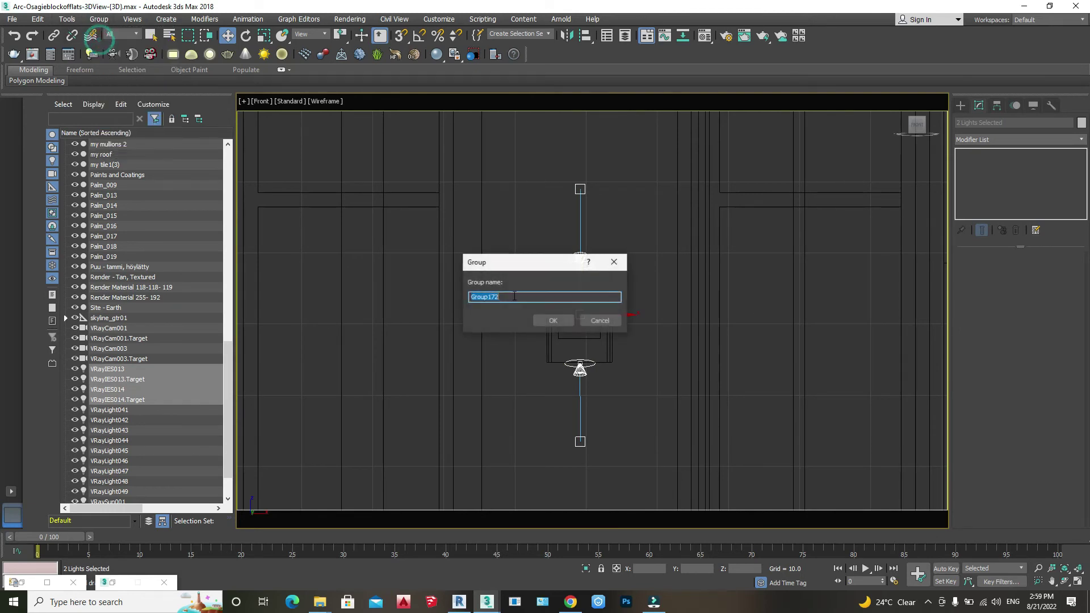
click(553, 321)
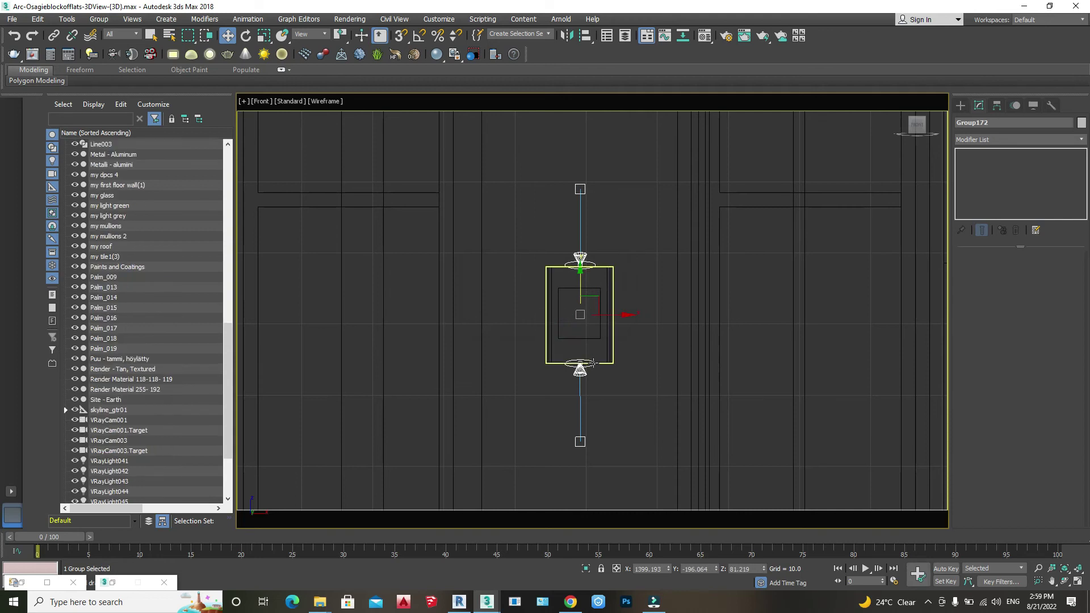
Step: Switch to Top view and zoom out over the scene
key(t)
scroll(700, 324, down, 4)
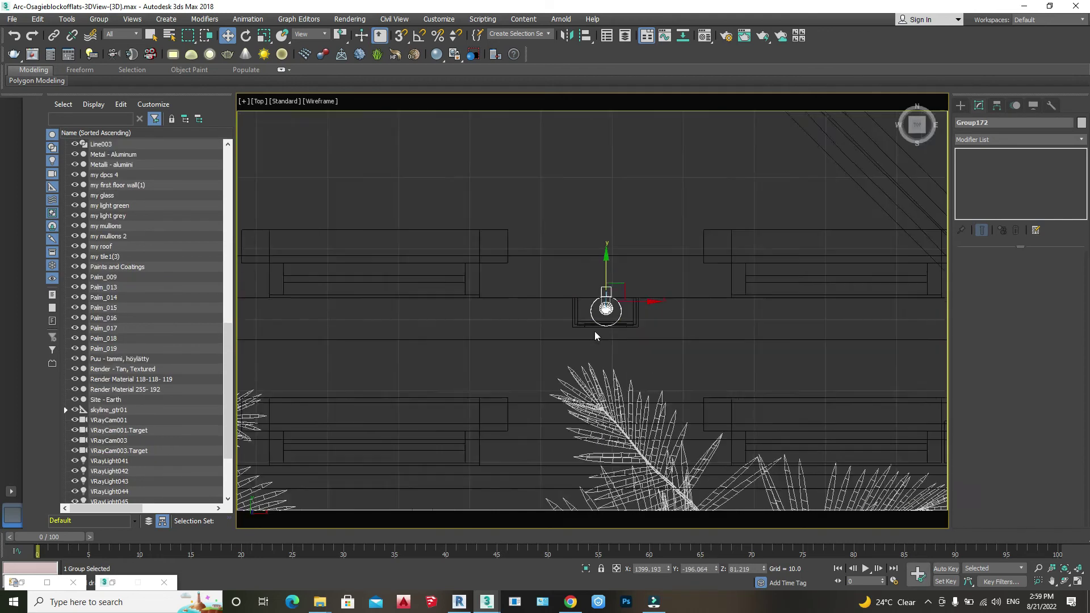
scroll(700, 325, down, 2)
scroll(710, 329, down, 2)
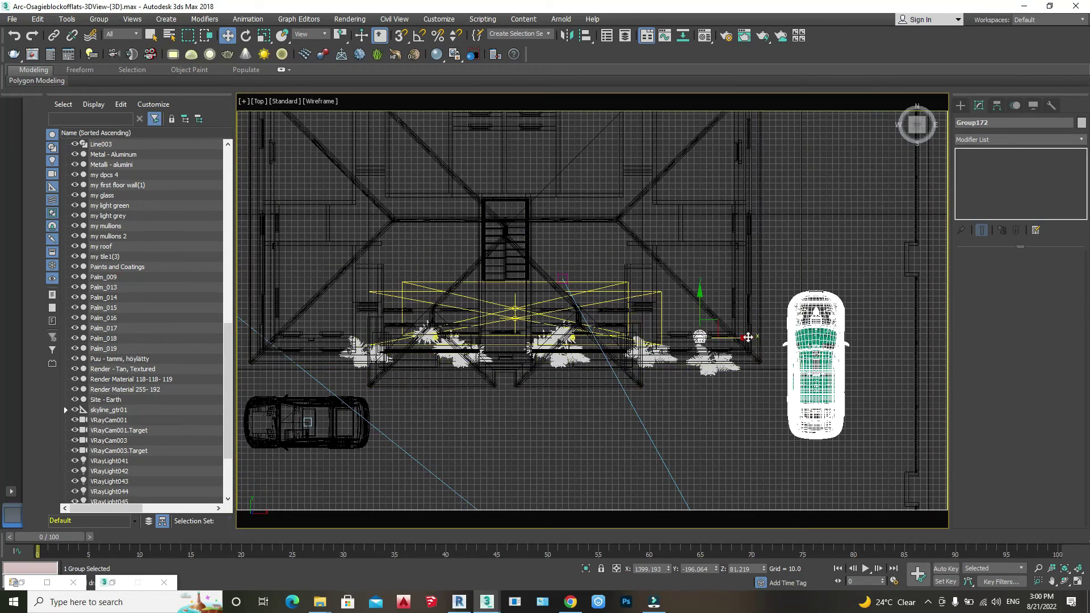
Step: Copy the wall-lamp group leftward as instance Group173, then shift it further left
shift+drag(744, 340, 367, 338)
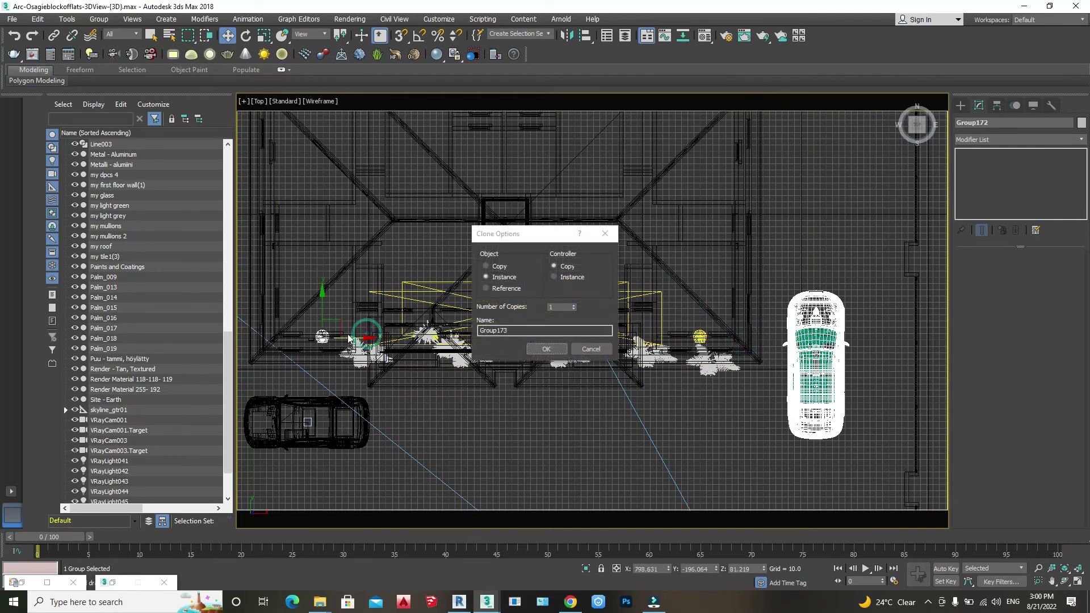
click(546, 349)
scroll(444, 373, up, 5)
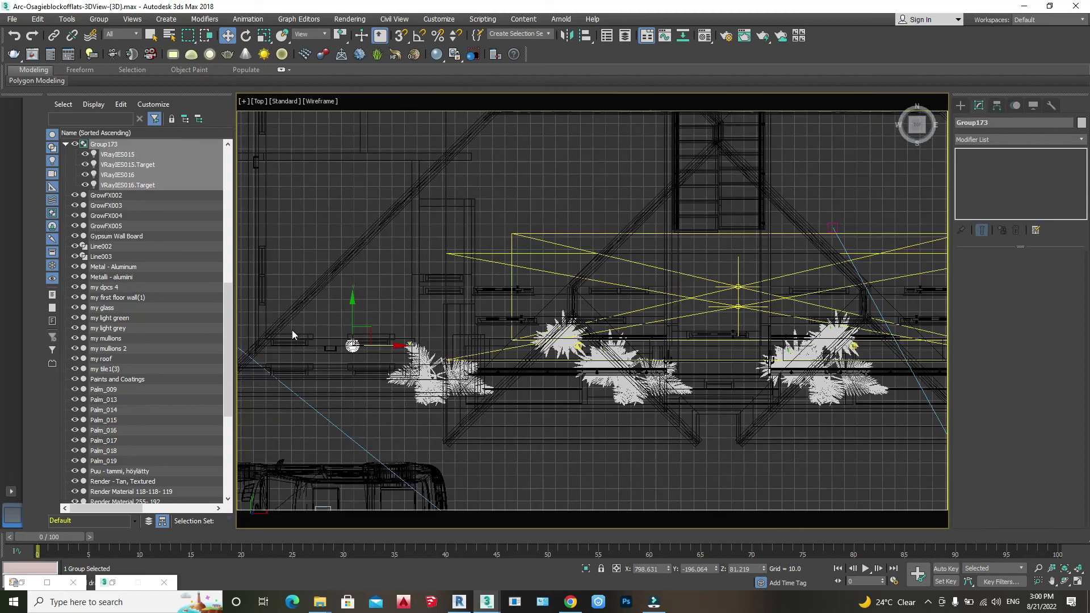
drag(502, 373, 431, 370)
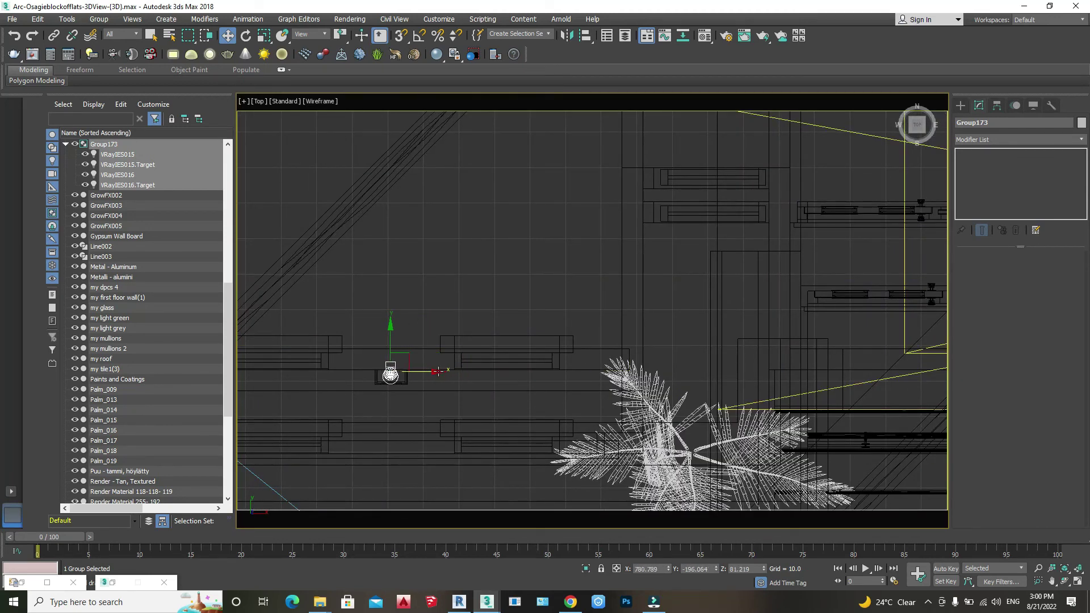
scroll(424, 378, down, 3)
scroll(424, 378, down, 5)
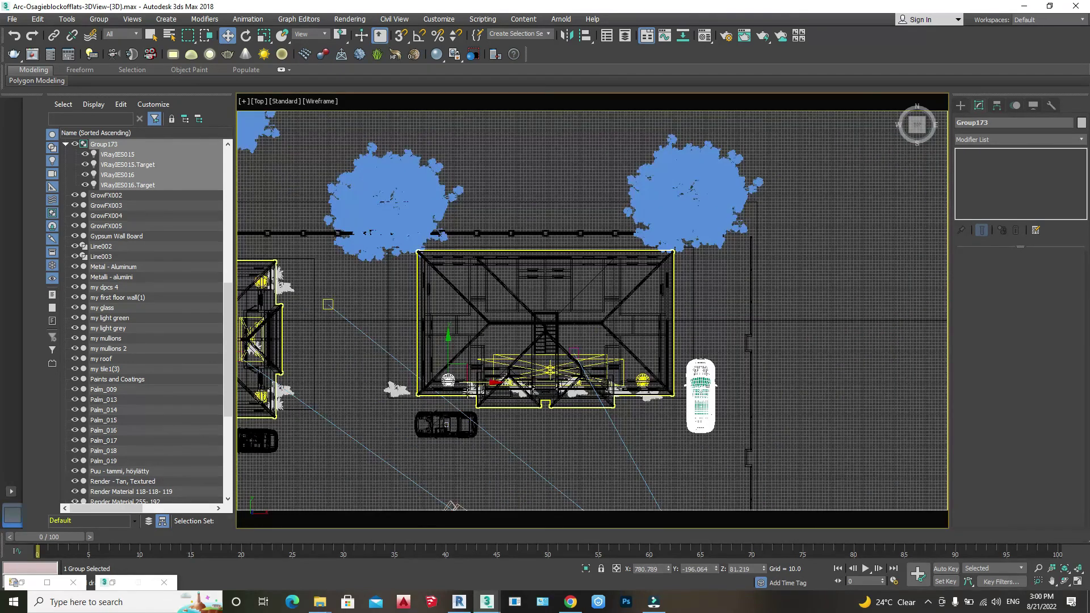
scroll(437, 378, up, 1)
Step: Copy Group173 toward the upper right as a new group, Group174
shift+drag(442, 372, 763, 257)
key(Return)
scroll(792, 243, up, 5)
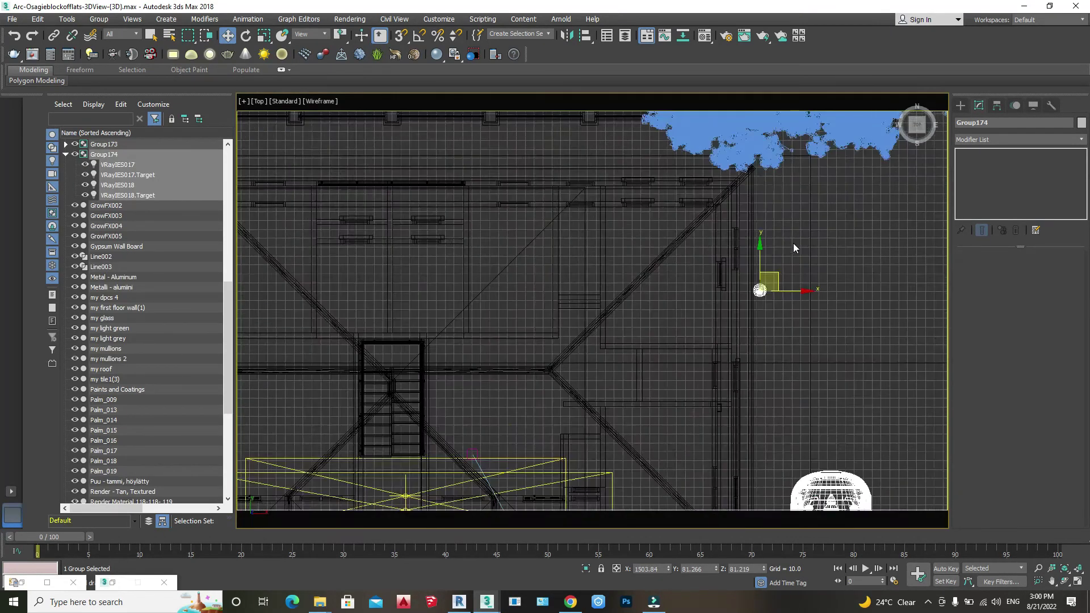
scroll(596, 238, down, 2)
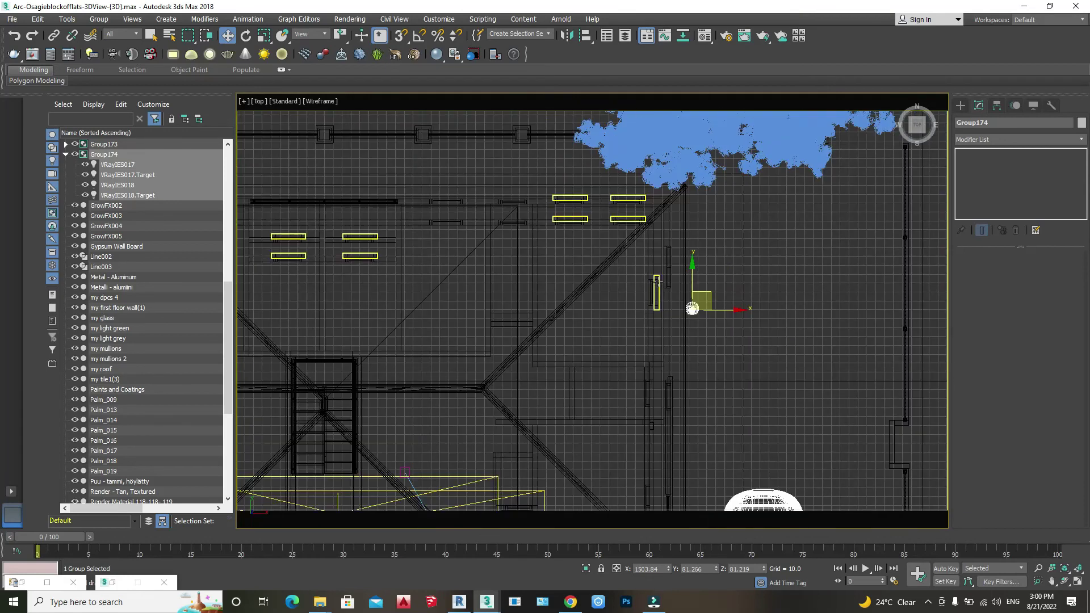
Step: Rotate the Group174 lamps about 90 degrees
click(246, 35)
scroll(692, 310, up, 5)
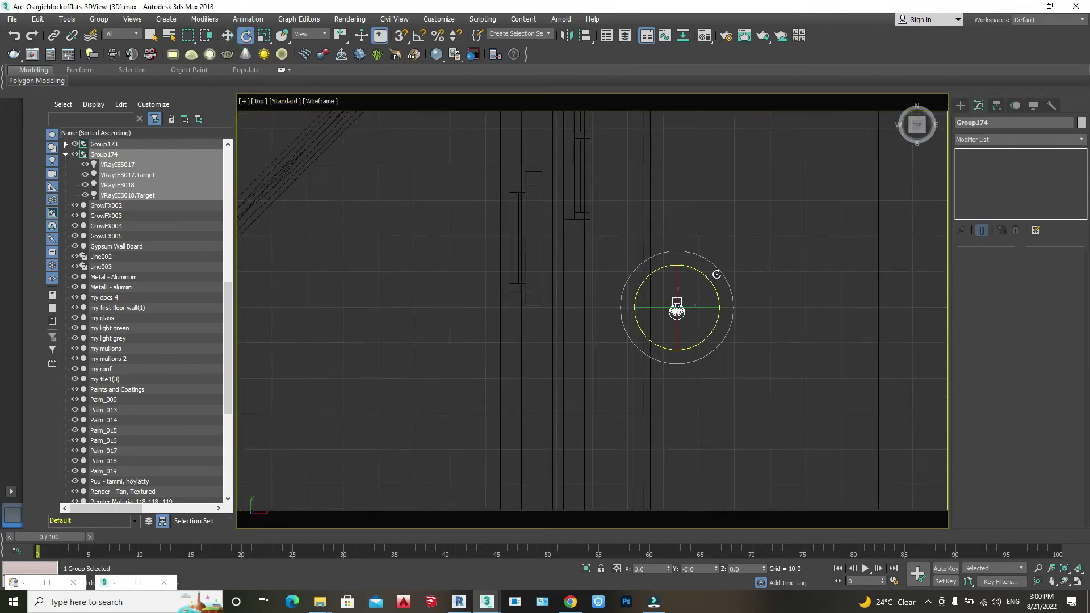
scroll(632, 322, up, 3)
drag(660, 317, 688, 419)
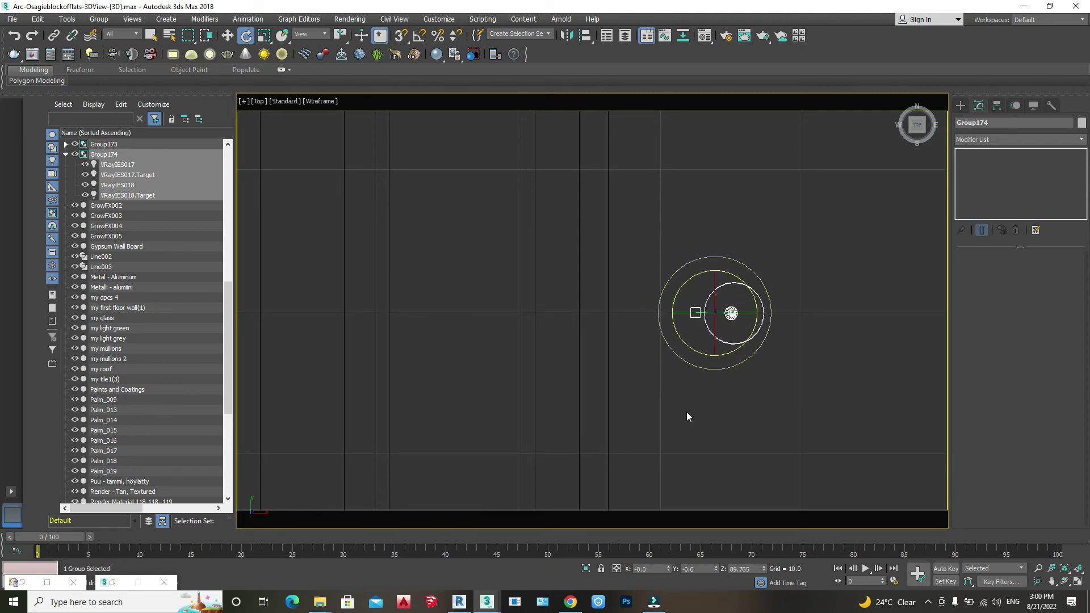
Step: Move Group174 down and left onto the facade wall line in the Top view, then deselect it
click(227, 35)
scroll(738, 272, down, 5)
drag(750, 266, 646, 398)
scroll(653, 391, down, 5)
scroll(660, 383, up, 4)
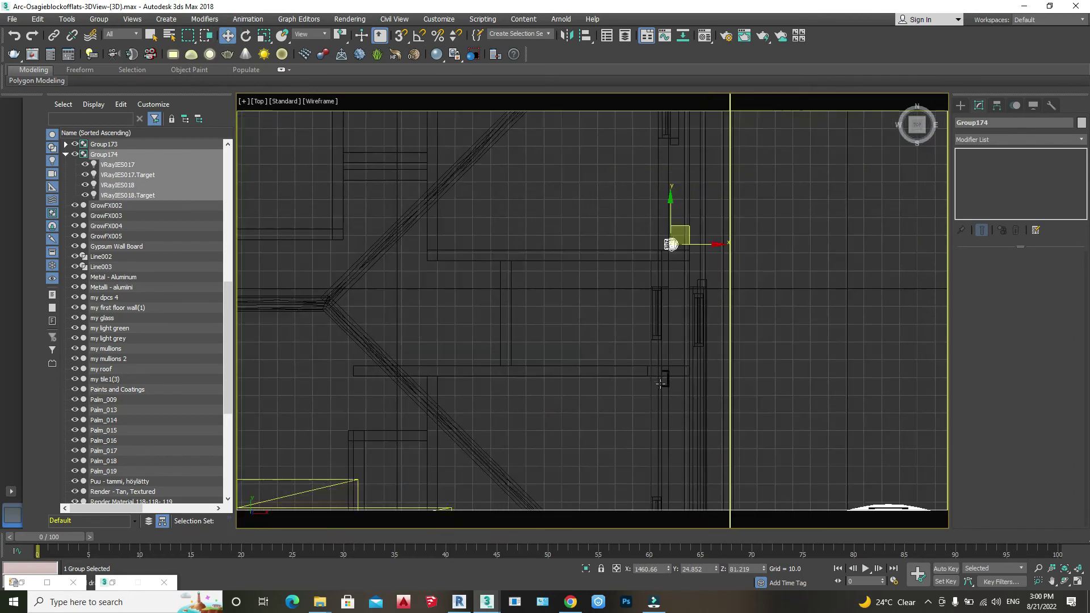
drag(681, 233, 676, 362)
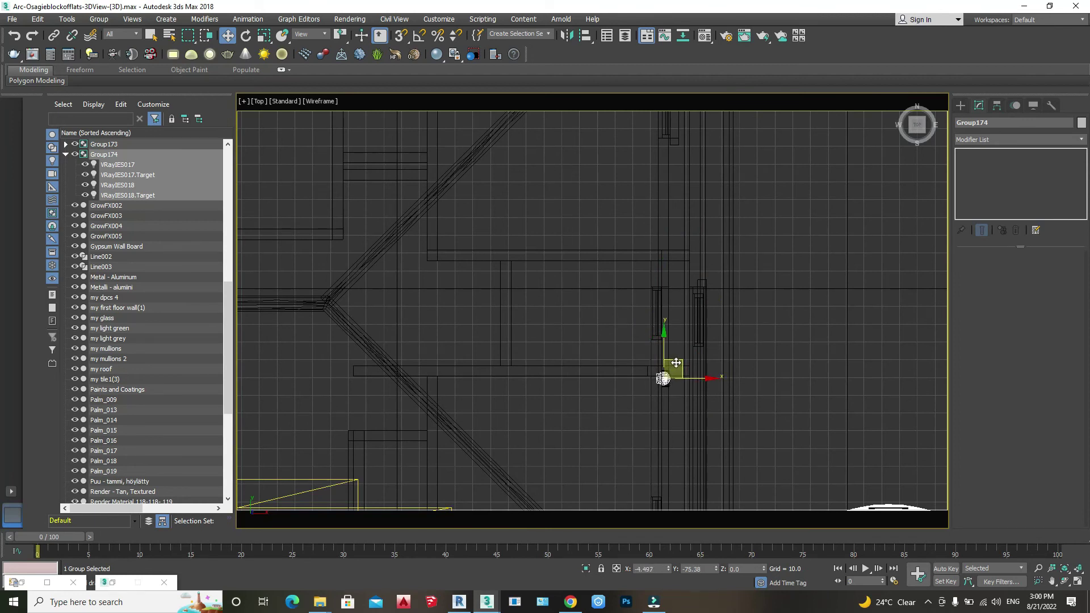
scroll(666, 378, up, 5)
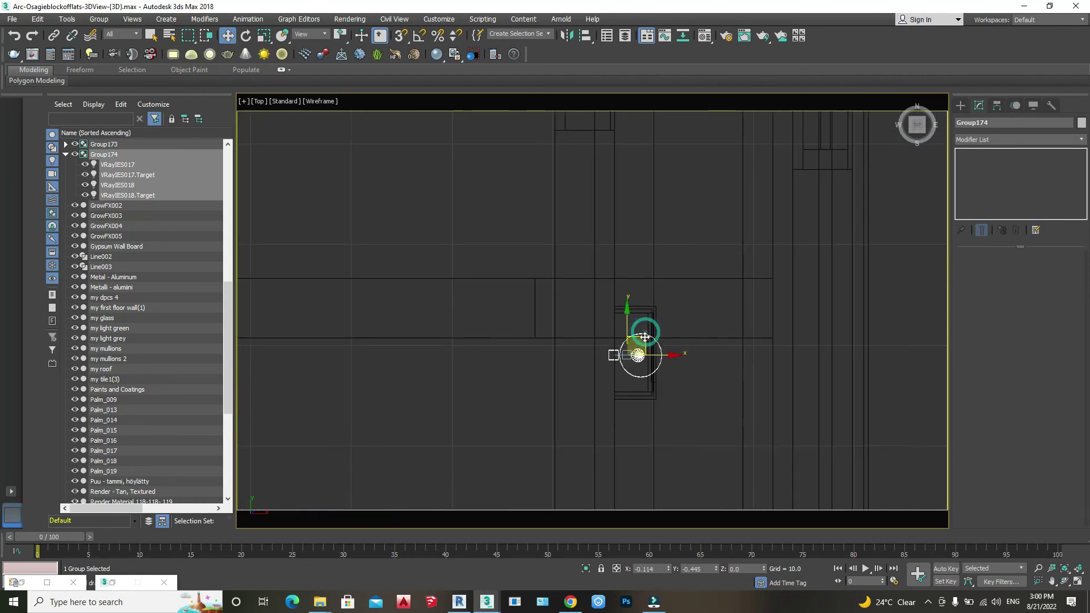
scroll(696, 272, down, 10)
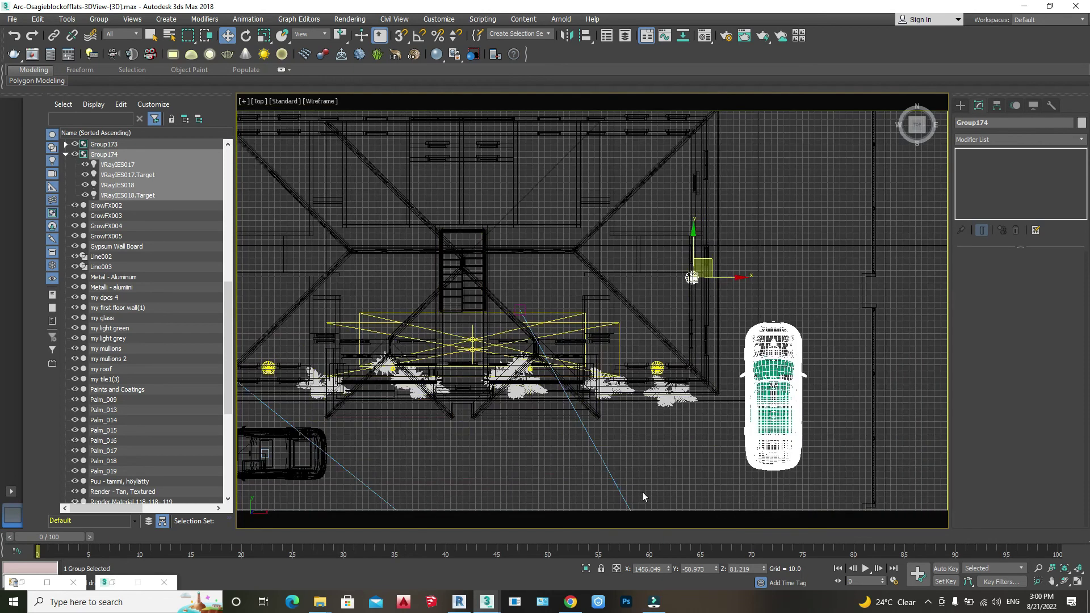
click(653, 466)
scroll(669, 440, down, 8)
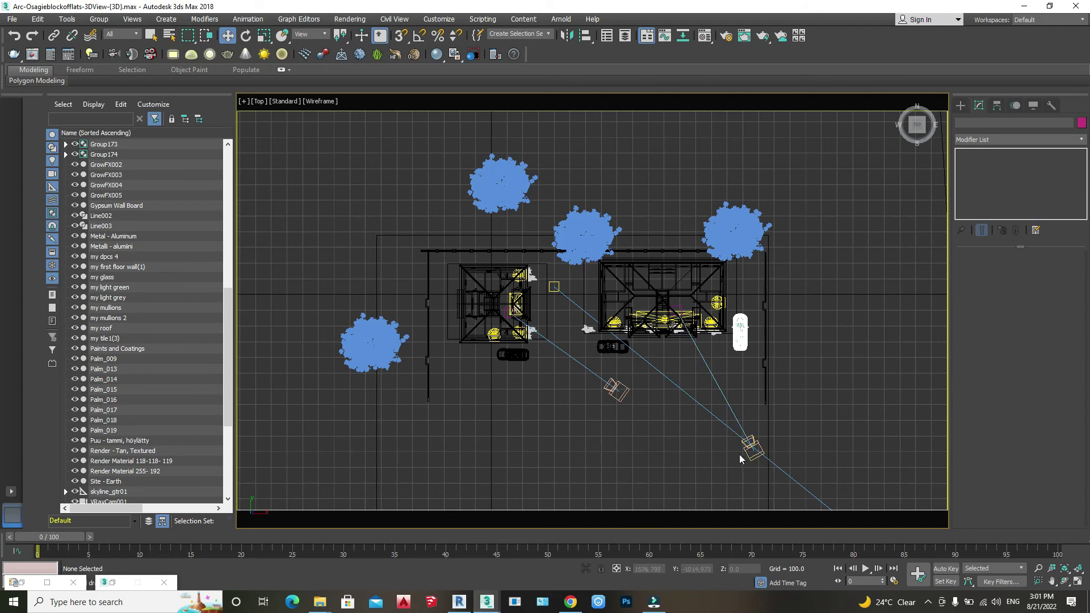
scroll(653, 315, up, 6)
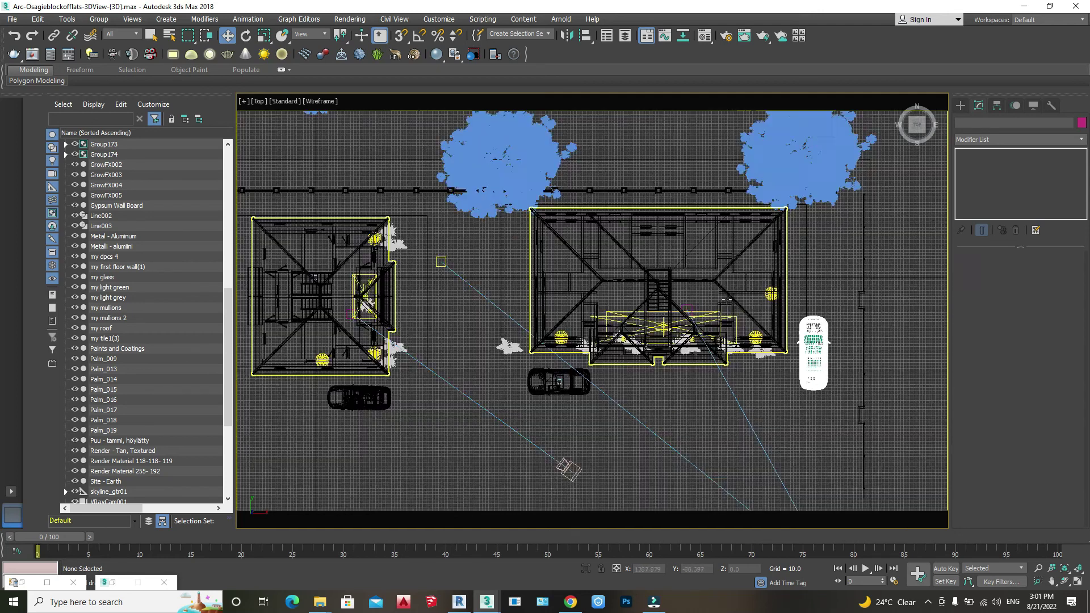
scroll(610, 352, down, 4)
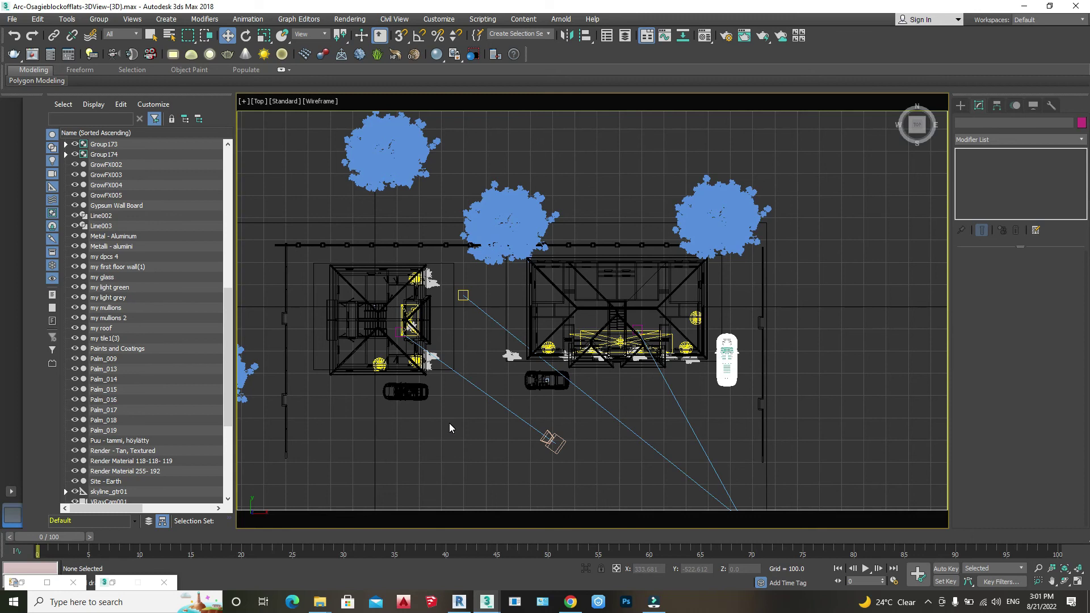
Step: Switch the viewport to look through the VRayCam003 camera
key(c)
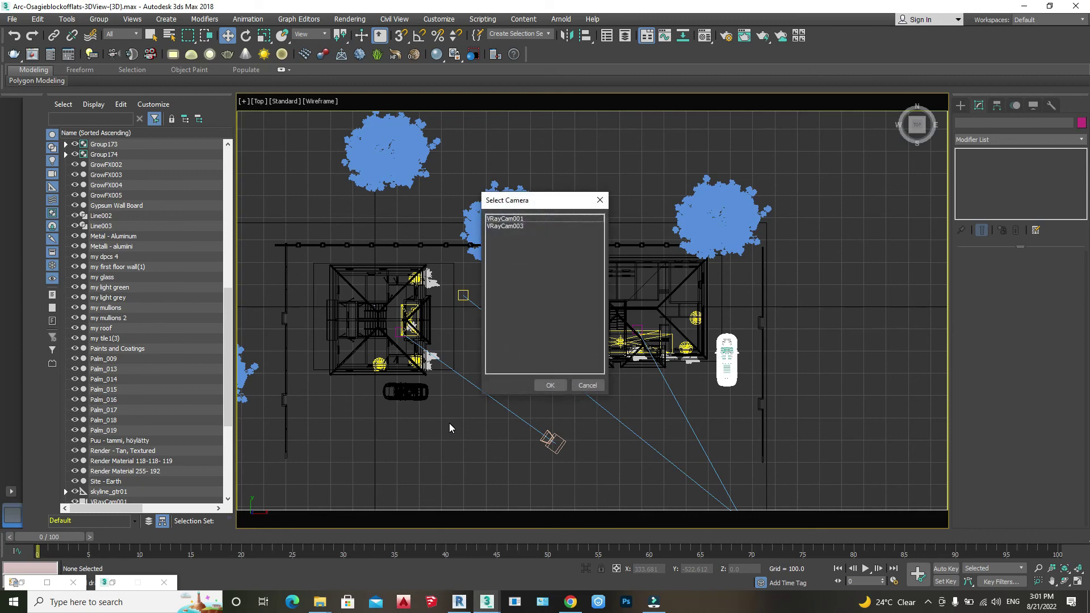
click(511, 226)
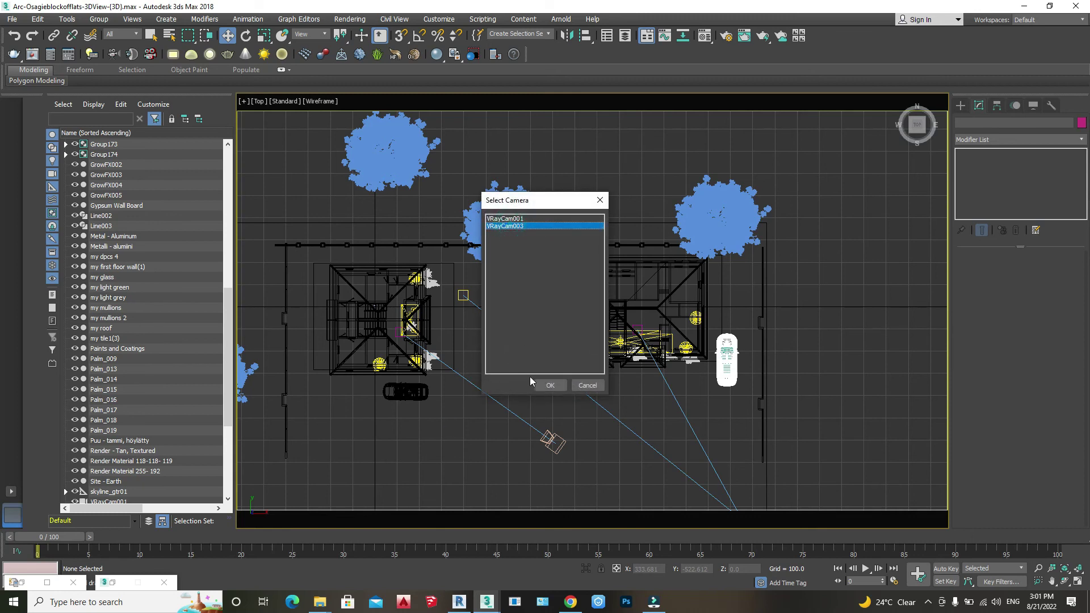
click(544, 385)
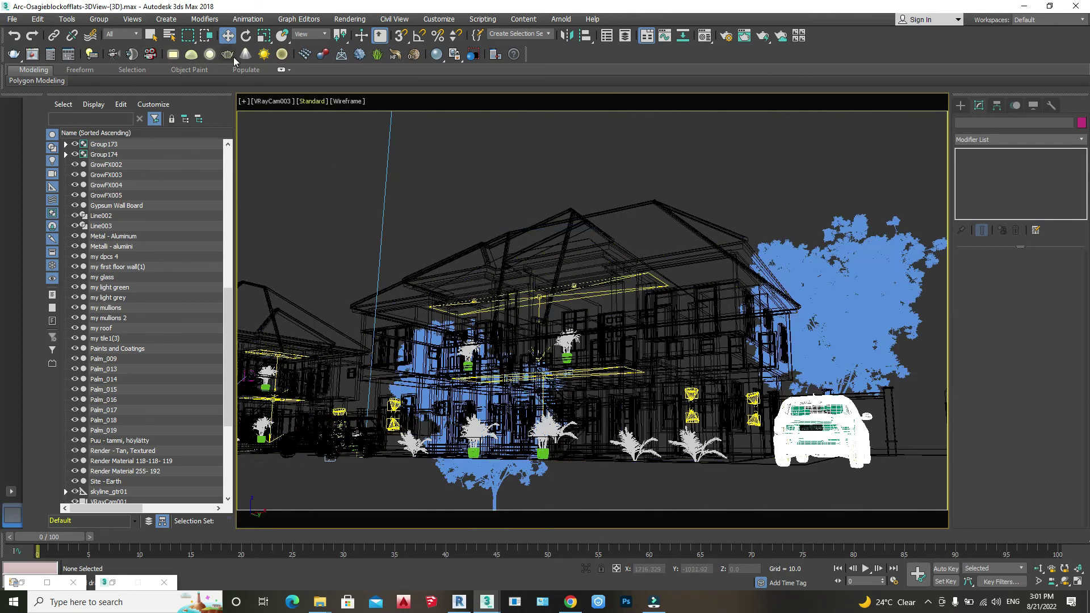
Step: Change the camera viewport from Wireframe to Default Shading
click(347, 102)
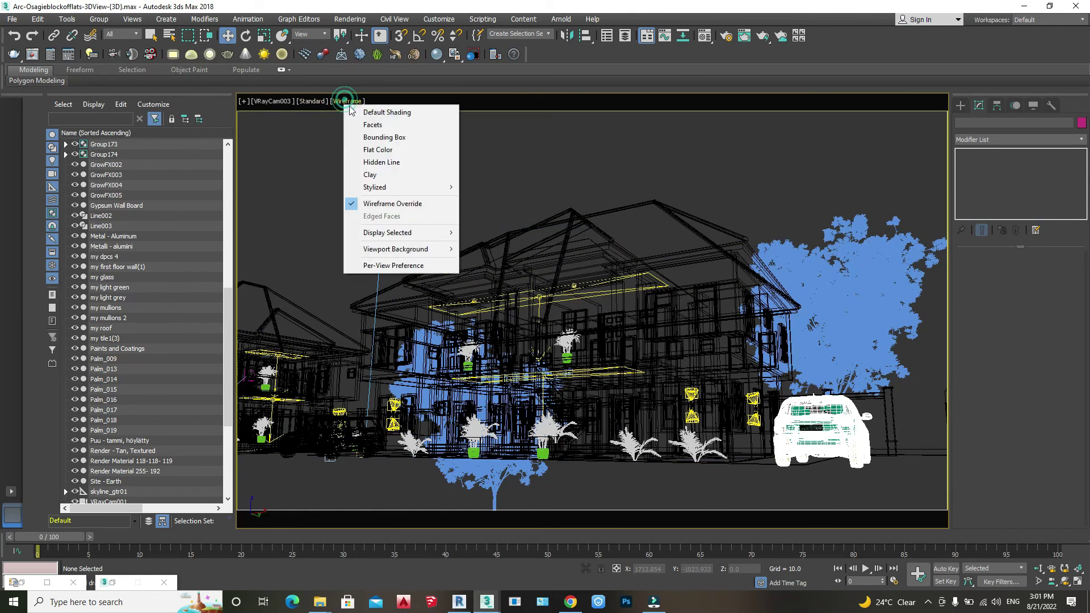
click(385, 113)
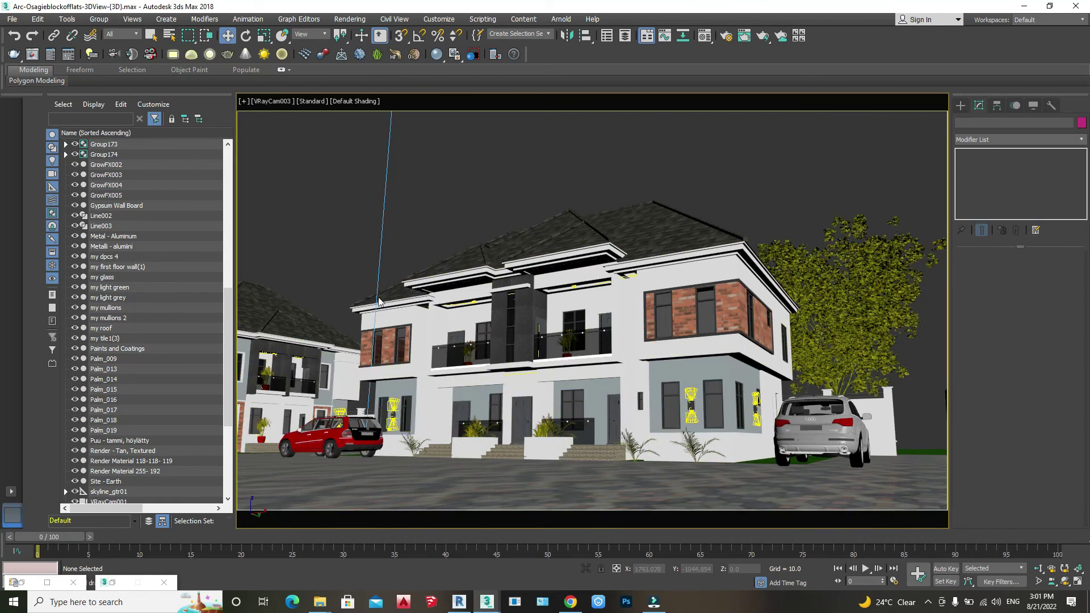
mouse_move(489, 609)
Step: Bring the V-Ray frame buffer forward and zoom around the 1920×1080 facade render with glowing IES lamps
mouse_move(428, 567)
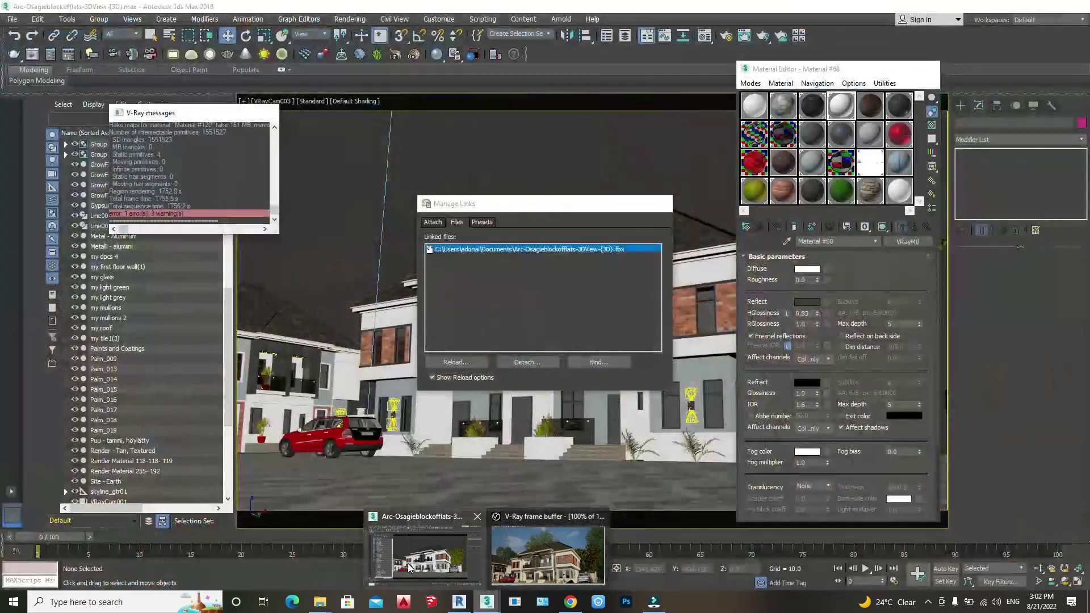
click(547, 554)
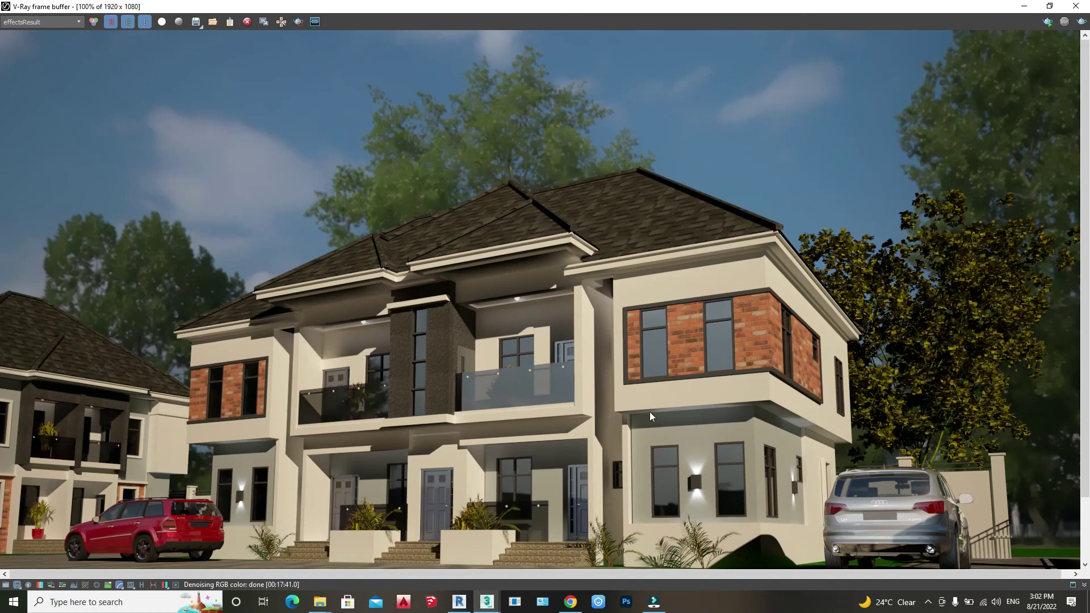
scroll(816, 442, up, 3)
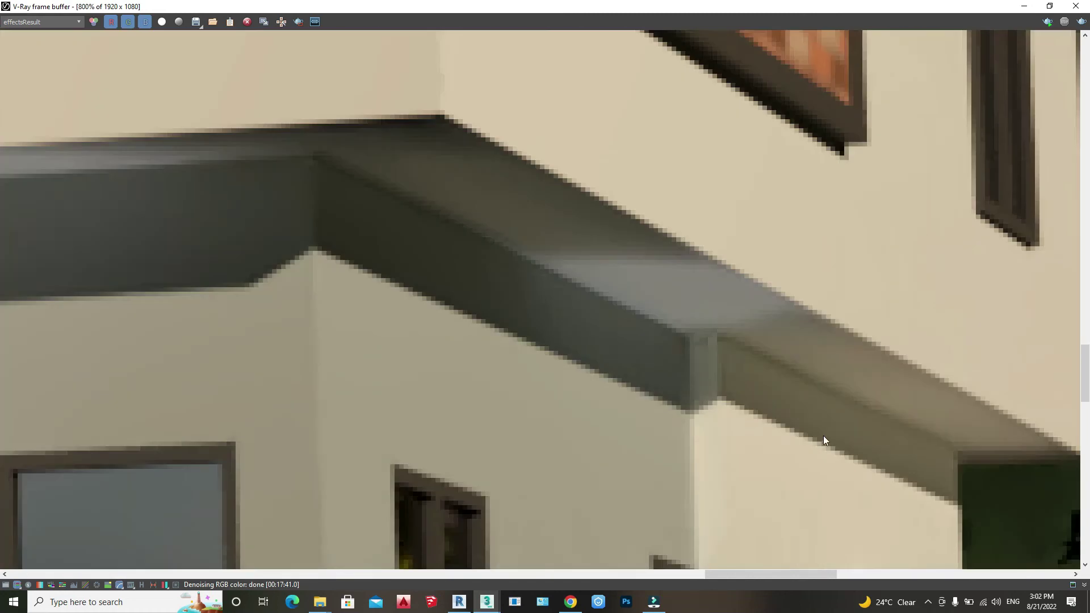
scroll(783, 307, down, 3)
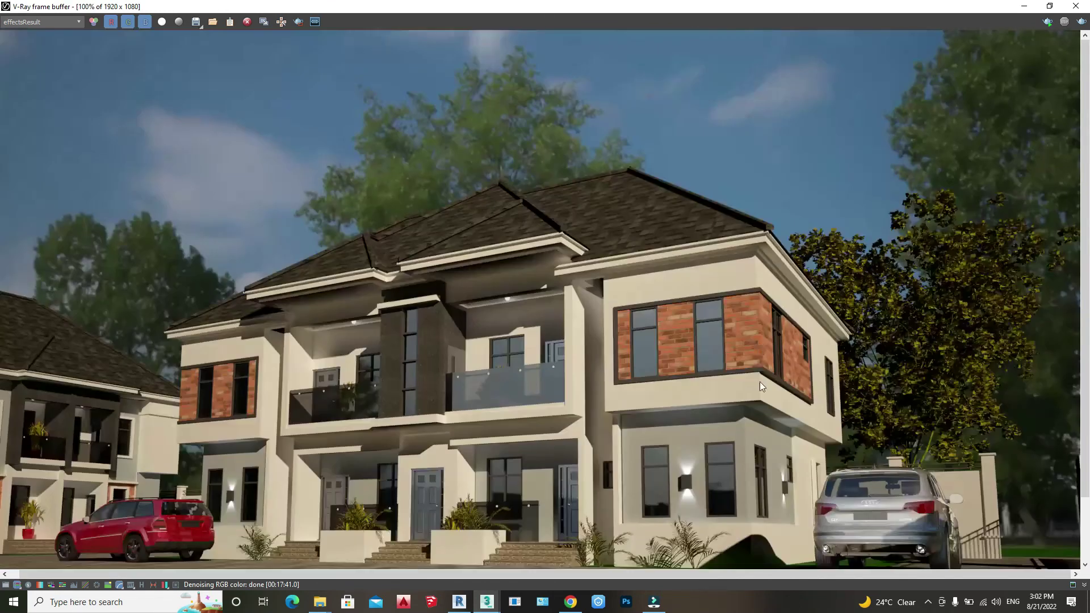
scroll(682, 526, up, 2)
scroll(446, 441, down, 3)
scroll(375, 374, up, 4)
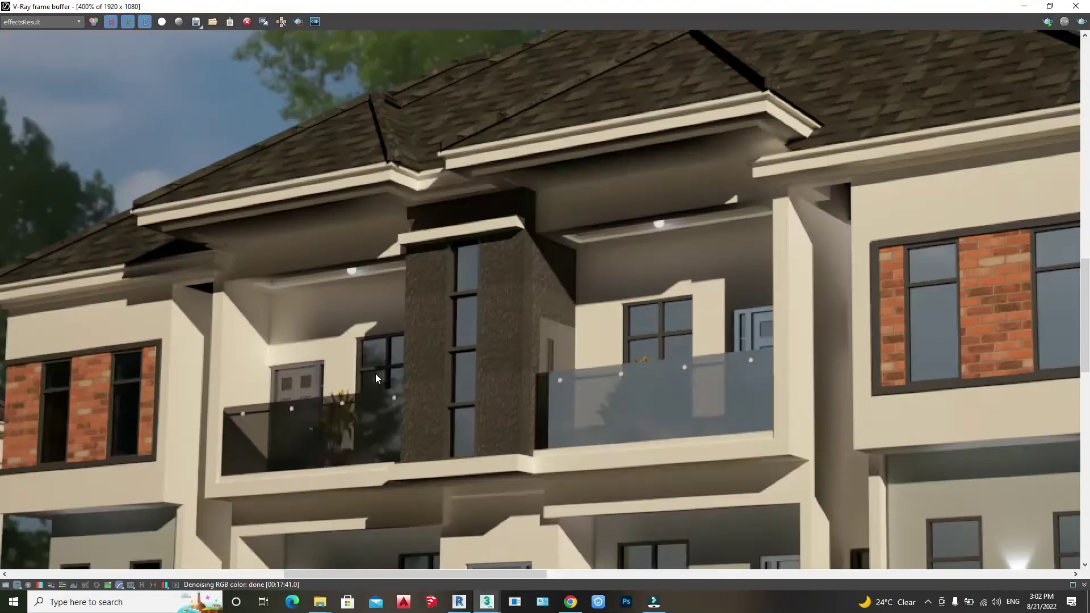
scroll(494, 355, down, 3)
scroll(464, 386, up, 2)
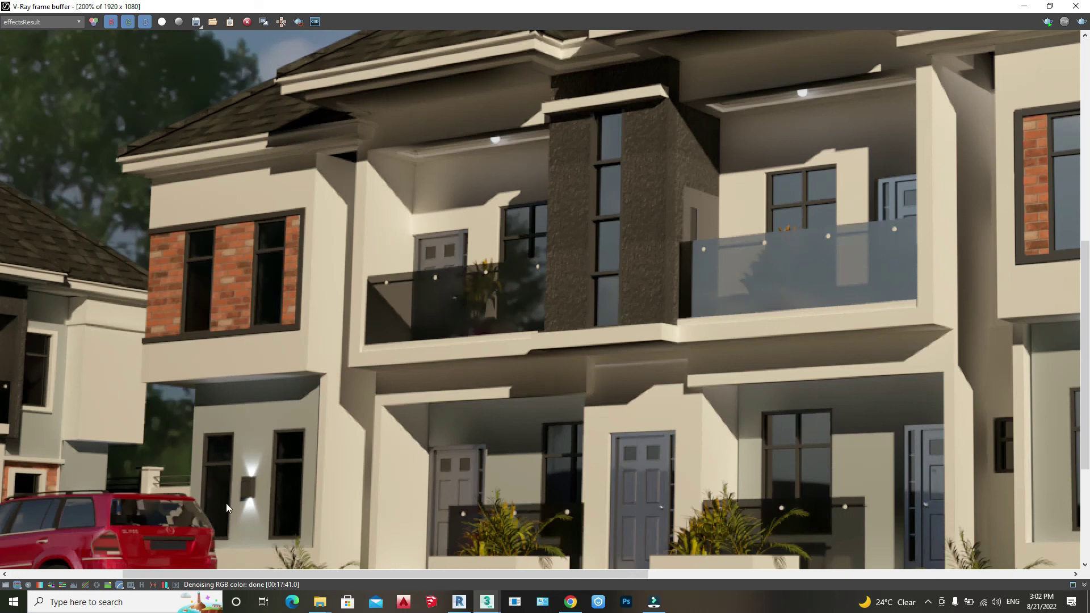
scroll(260, 454, down, 2)
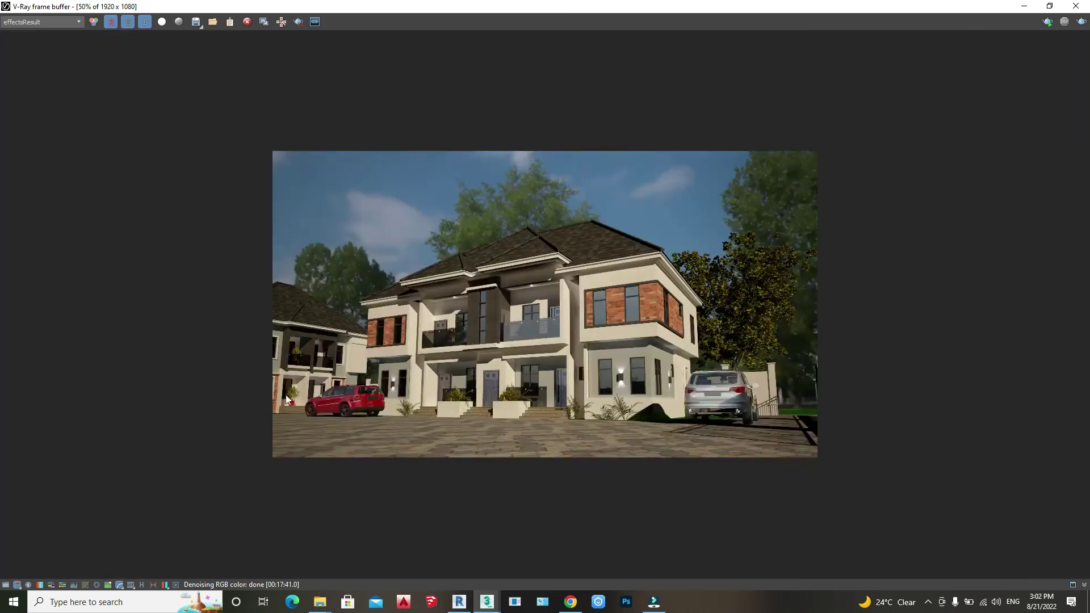
scroll(287, 377, up, 1)
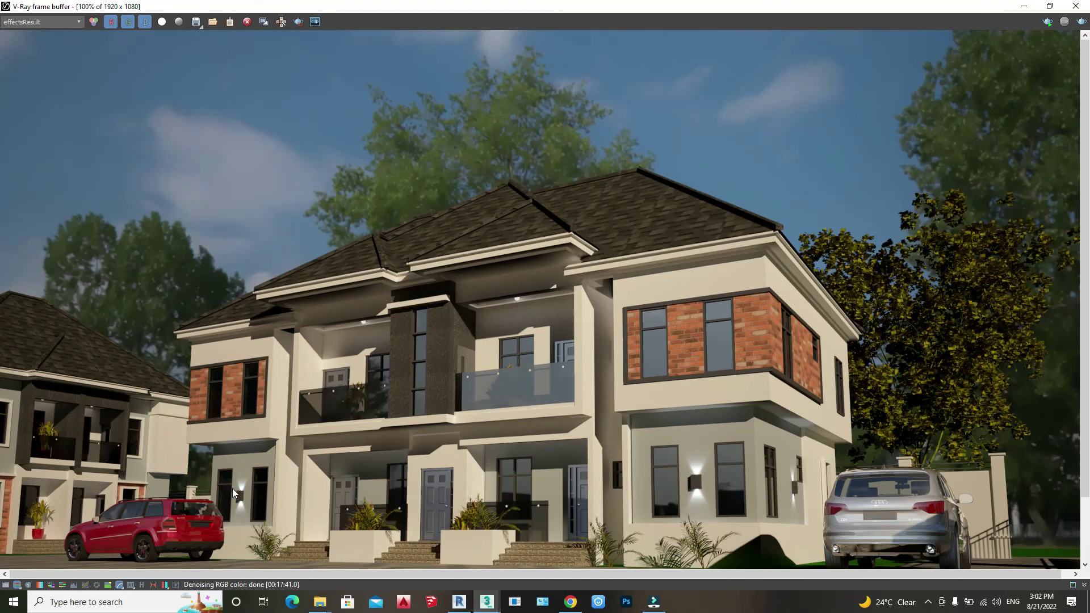
scroll(431, 390, down, 2)
scroll(502, 330, up, 1)
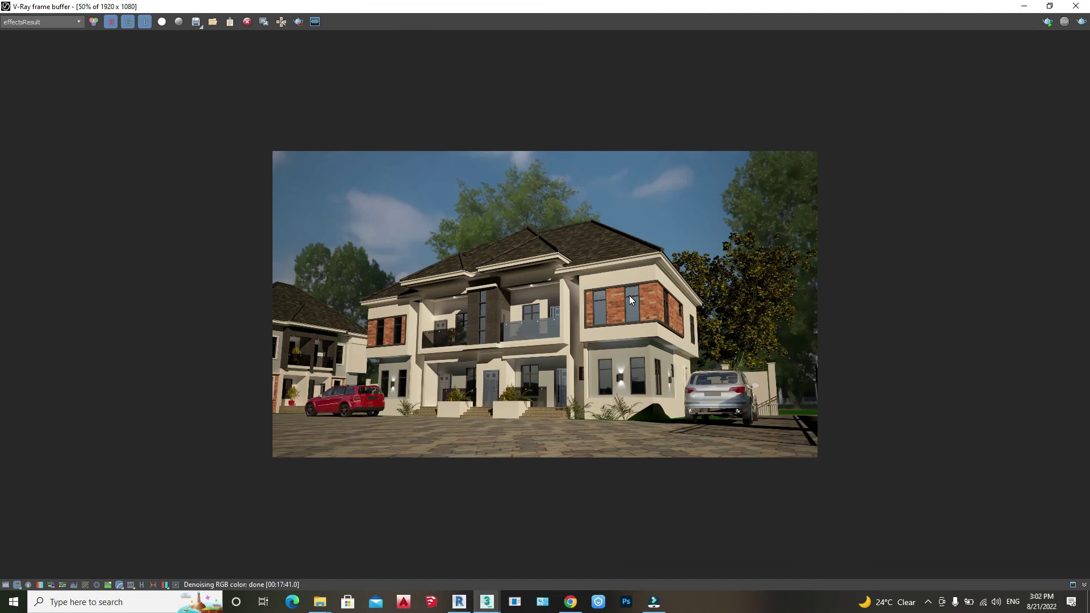
scroll(637, 301, up, 1)
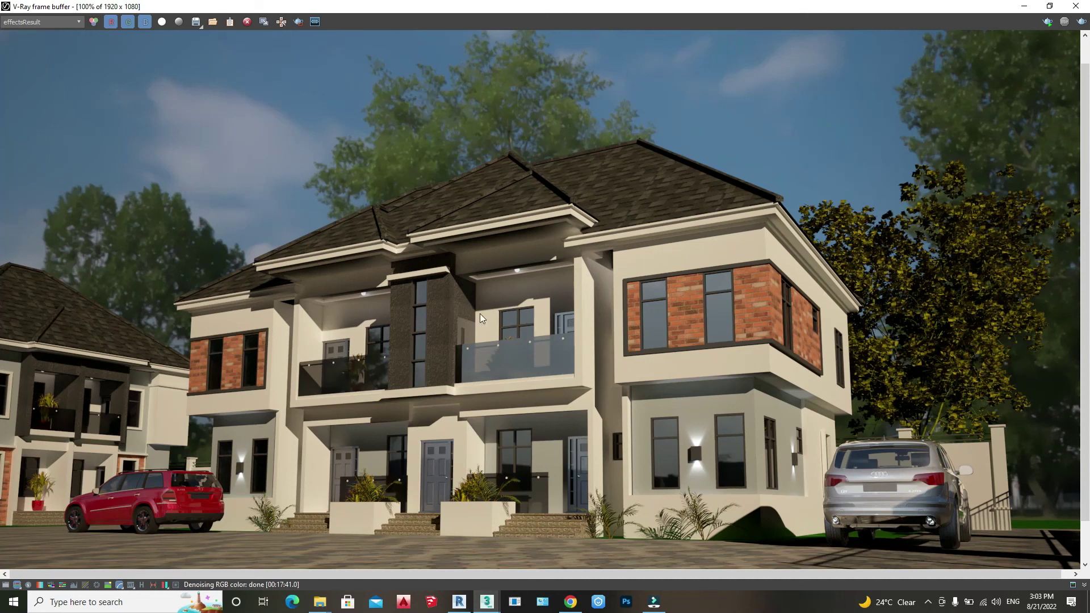
scroll(516, 318, down, 2)
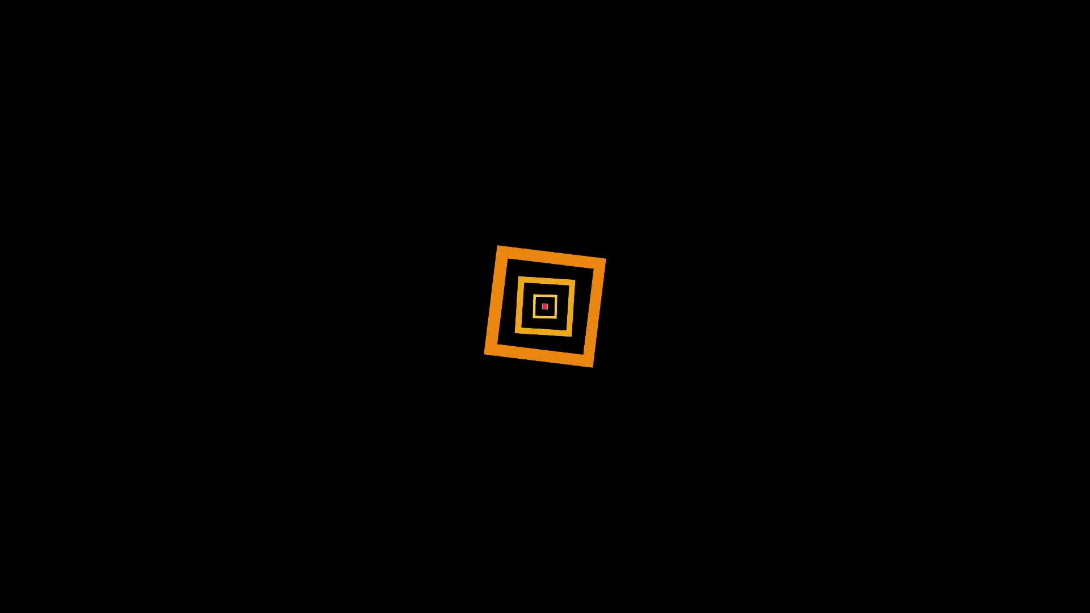